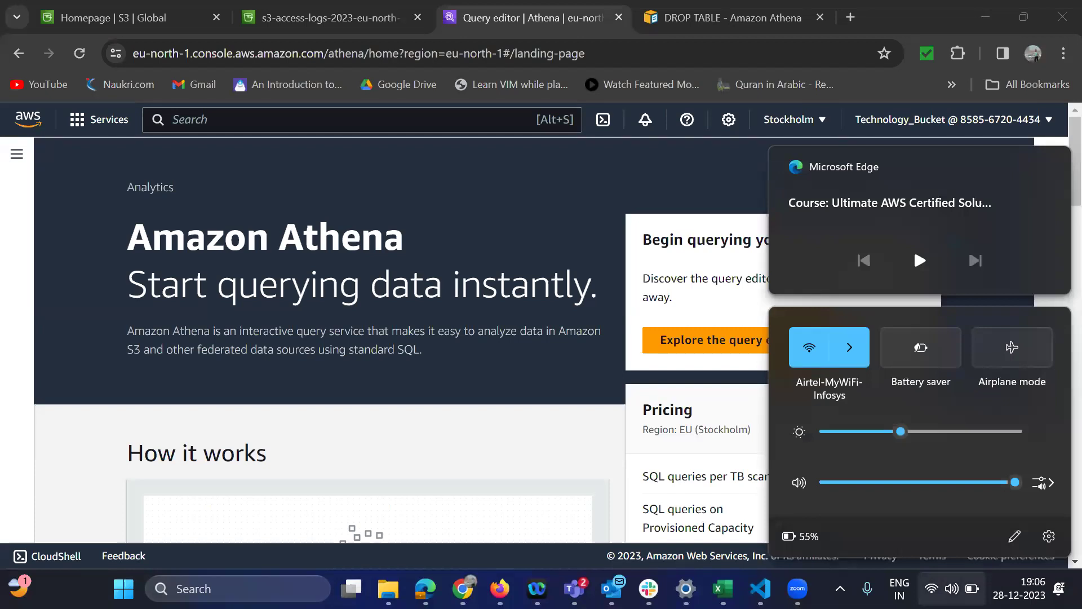
- Review the Amazon Athena landing page, covering how it works, its benefits and features, and its use cases
{"action": "left_click", "coordinate": [567, 418]}
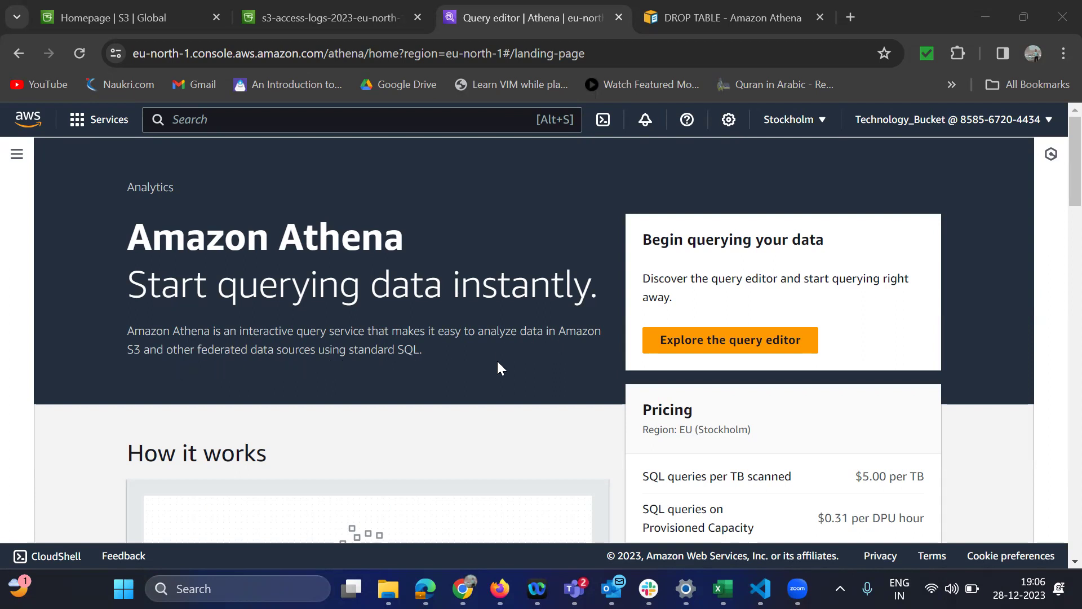
{"action": "scroll", "coordinate": [501, 368], "scroll_direction": "down", "scroll_amount": 3}
{"action": "scroll", "coordinate": [501, 367], "scroll_direction": "down", "scroll_amount": 1}
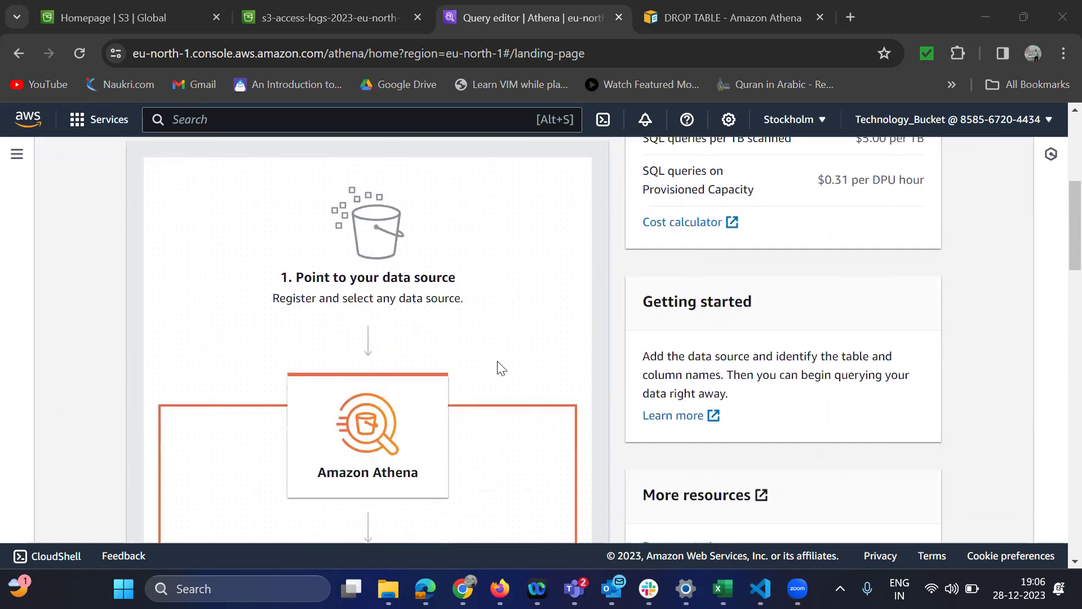
{"action": "scroll", "coordinate": [501, 367], "scroll_direction": "up", "scroll_amount": 2}
{"action": "scroll", "coordinate": [501, 367], "scroll_direction": "down", "scroll_amount": 2}
{"action": "scroll", "coordinate": [444, 363], "scroll_direction": "down", "scroll_amount": 3}
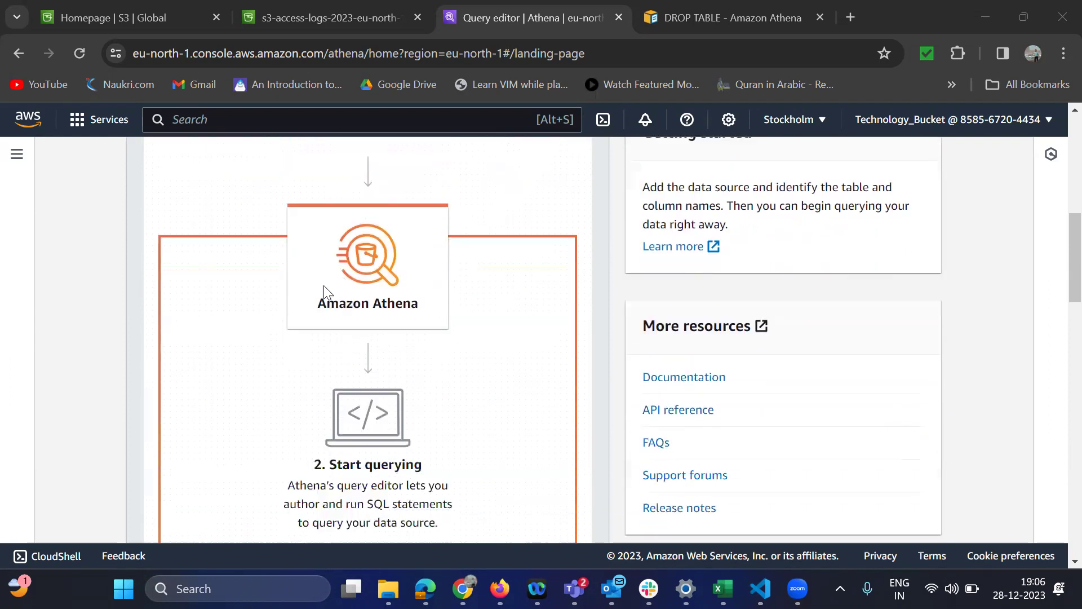
{"action": "scroll", "coordinate": [434, 387], "scroll_direction": "down", "scroll_amount": 3}
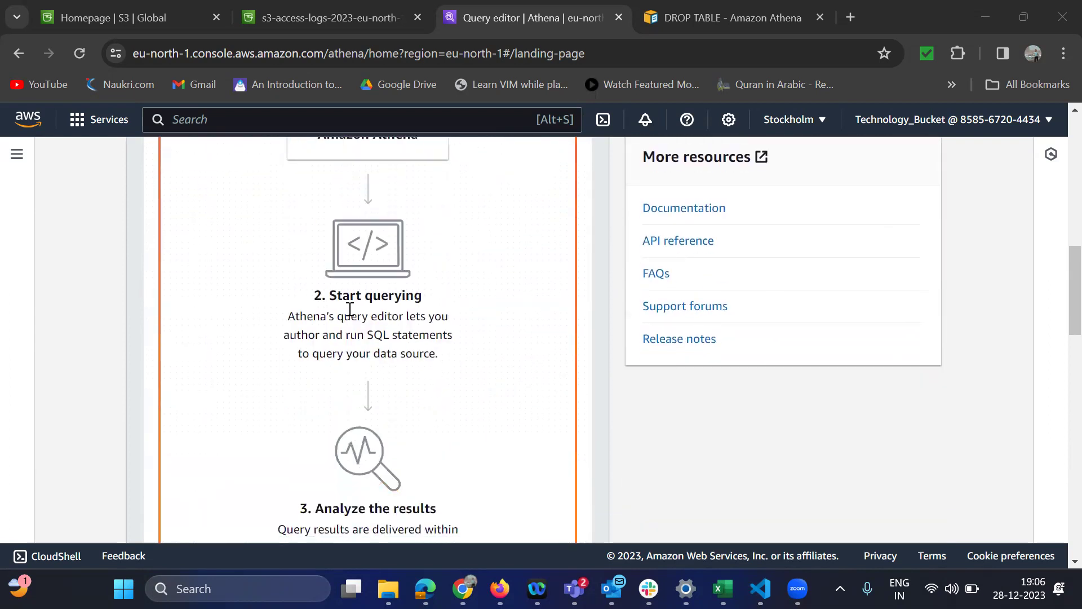
{"action": "scroll", "coordinate": [421, 399], "scroll_direction": "down", "scroll_amount": 2}
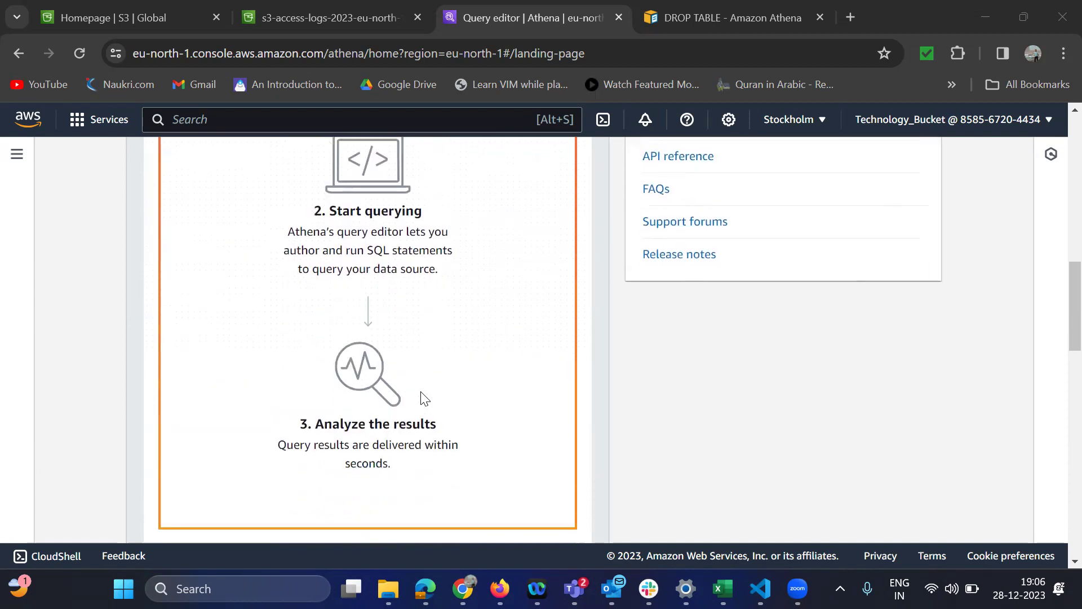
{"action": "scroll", "coordinate": [375, 416], "scroll_direction": "down", "scroll_amount": 3}
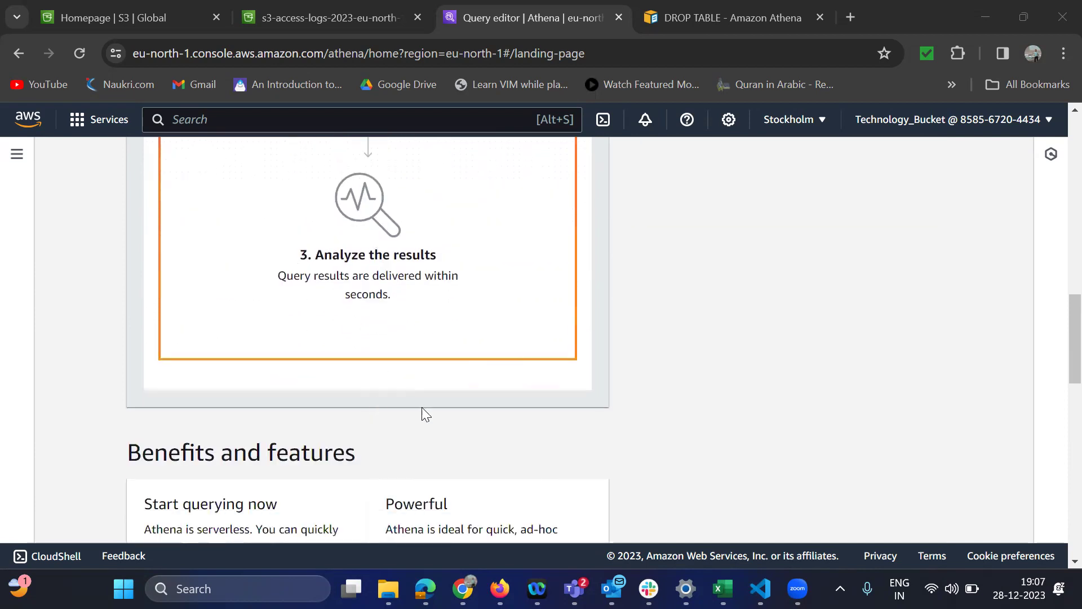
{"action": "scroll", "coordinate": [424, 413], "scroll_direction": "down", "scroll_amount": 3}
{"action": "scroll", "coordinate": [423, 411], "scroll_direction": "down", "scroll_amount": 3}
{"action": "scroll", "coordinate": [423, 411], "scroll_direction": "up", "scroll_amount": 5}
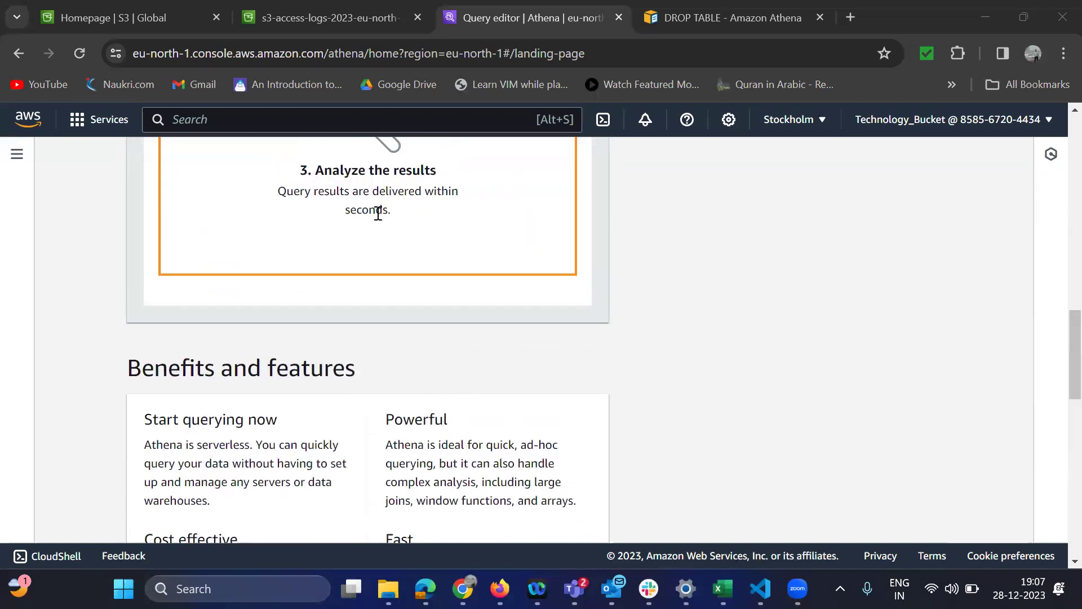
{"action": "scroll", "coordinate": [451, 442], "scroll_direction": "down", "scroll_amount": 3}
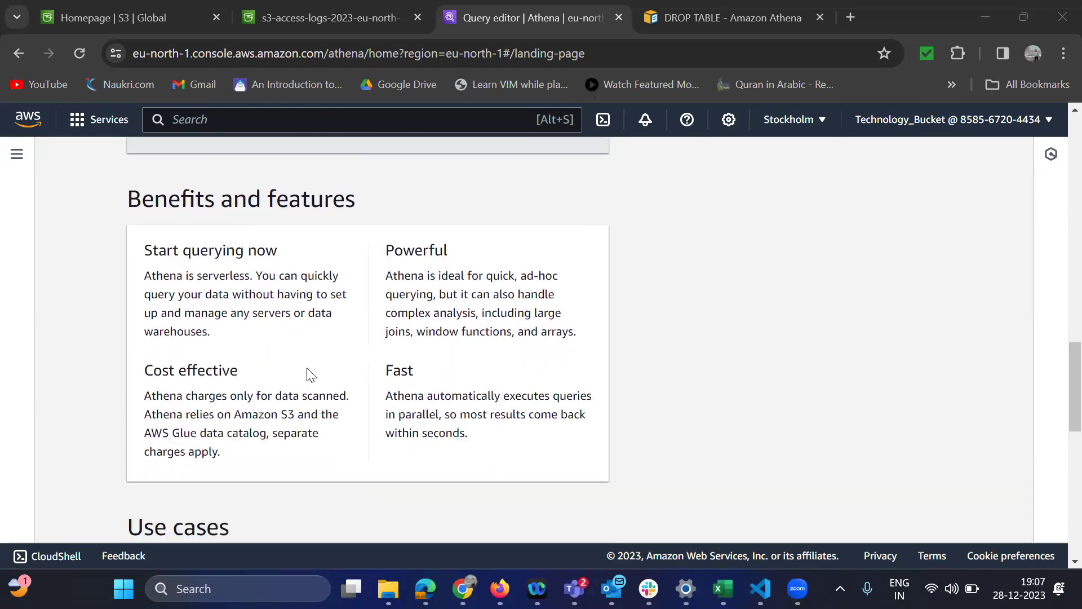
{"action": "scroll", "coordinate": [494, 439], "scroll_direction": "down", "scroll_amount": 5}
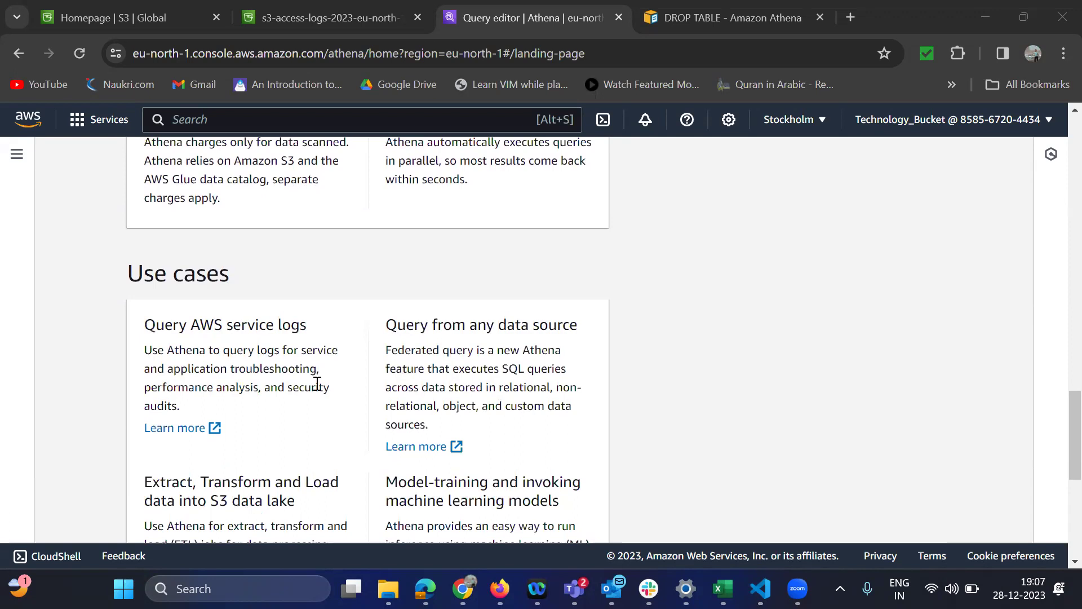
{"action": "scroll", "coordinate": [473, 422], "scroll_direction": "down", "scroll_amount": 5}
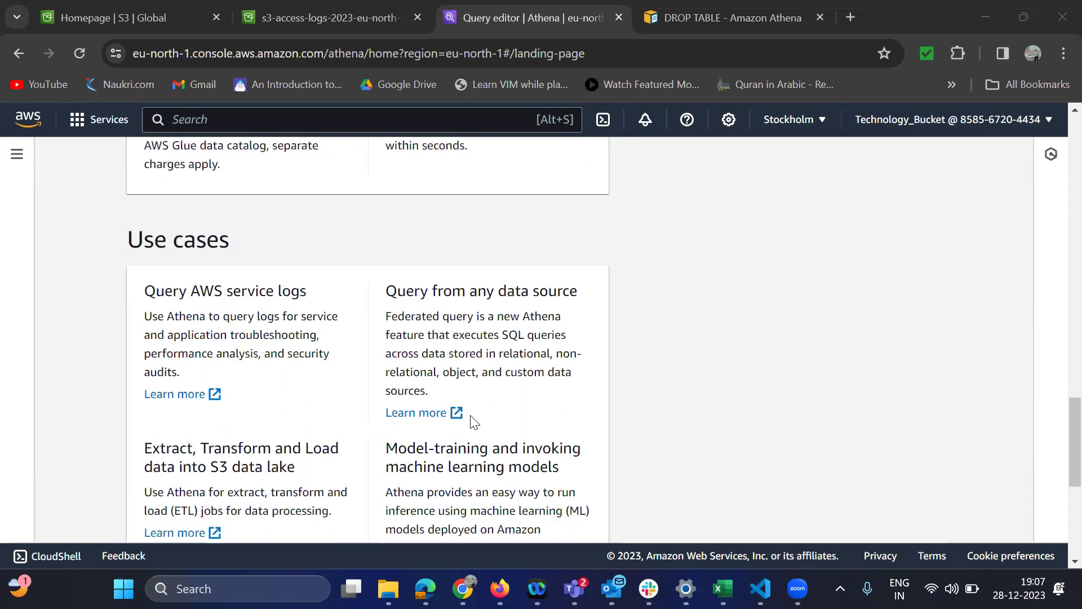
{"action": "scroll", "coordinate": [595, 424], "scroll_direction": "up", "scroll_amount": 10}
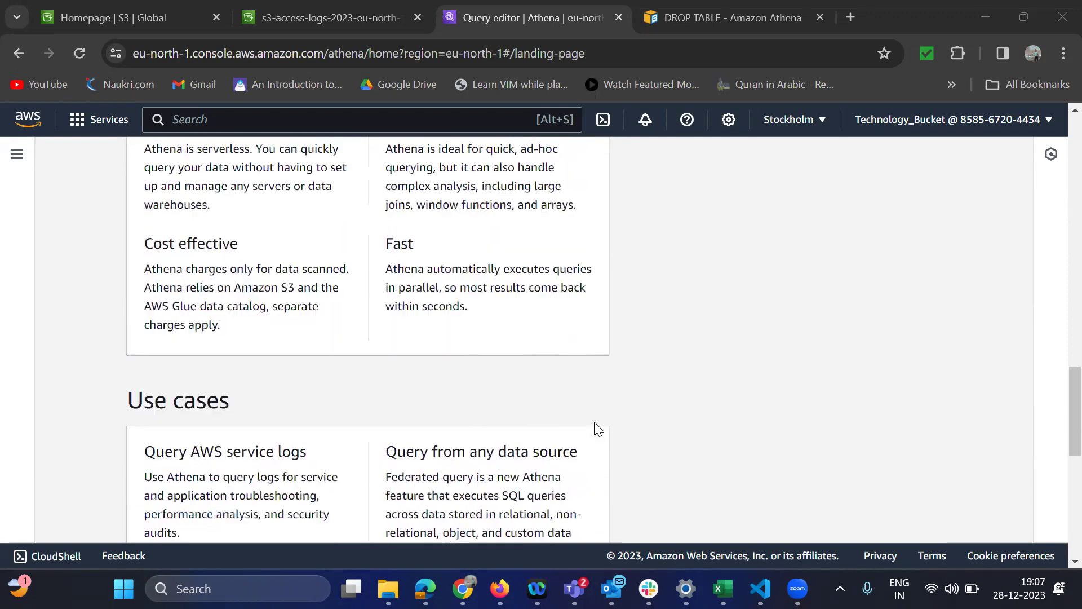
{"action": "scroll", "coordinate": [594, 422], "scroll_direction": "up", "scroll_amount": 3}
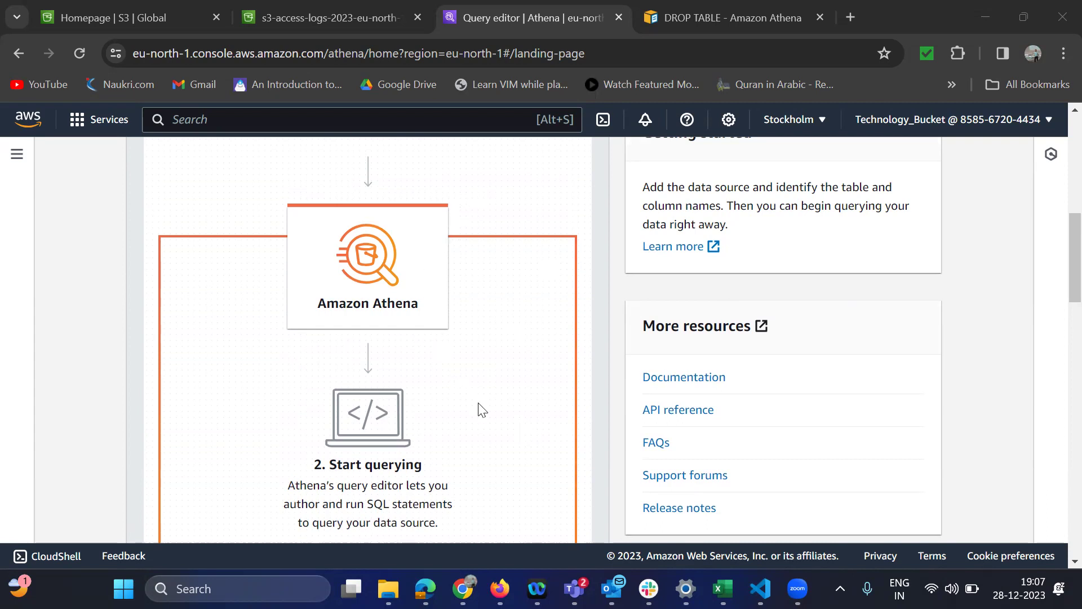
{"action": "scroll", "coordinate": [479, 407], "scroll_direction": "up", "scroll_amount": 6}
{"action": "scroll", "coordinate": [480, 407], "scroll_direction": "up", "scroll_amount": 3}
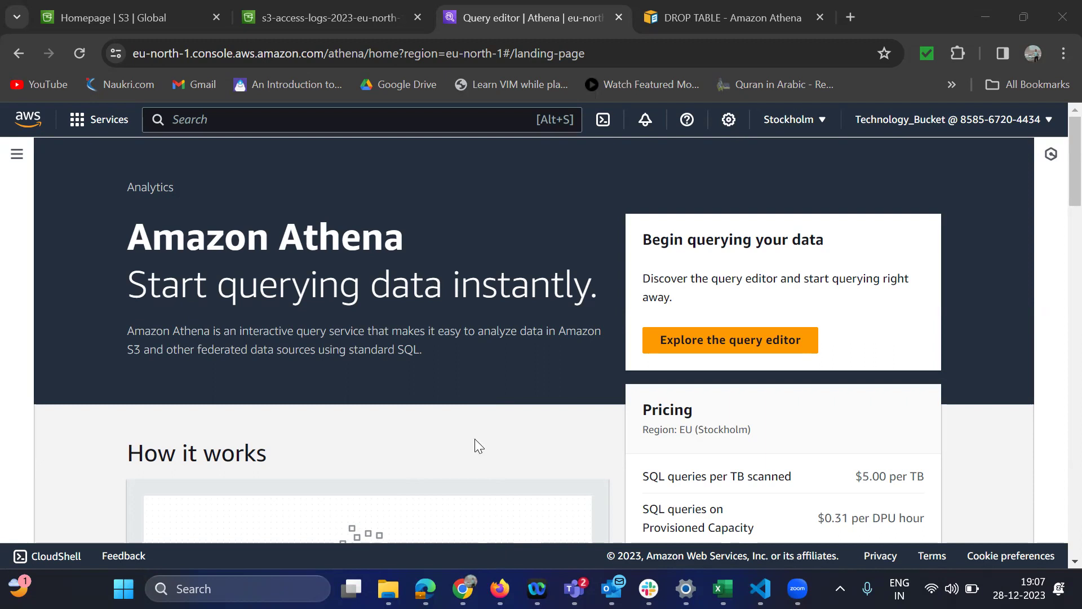
- Switch to the Athena_Class_1 diagram in draw.io and examine how the S3 buckets and Athena connect
{"action": "key", "text": "alt+Tab"}
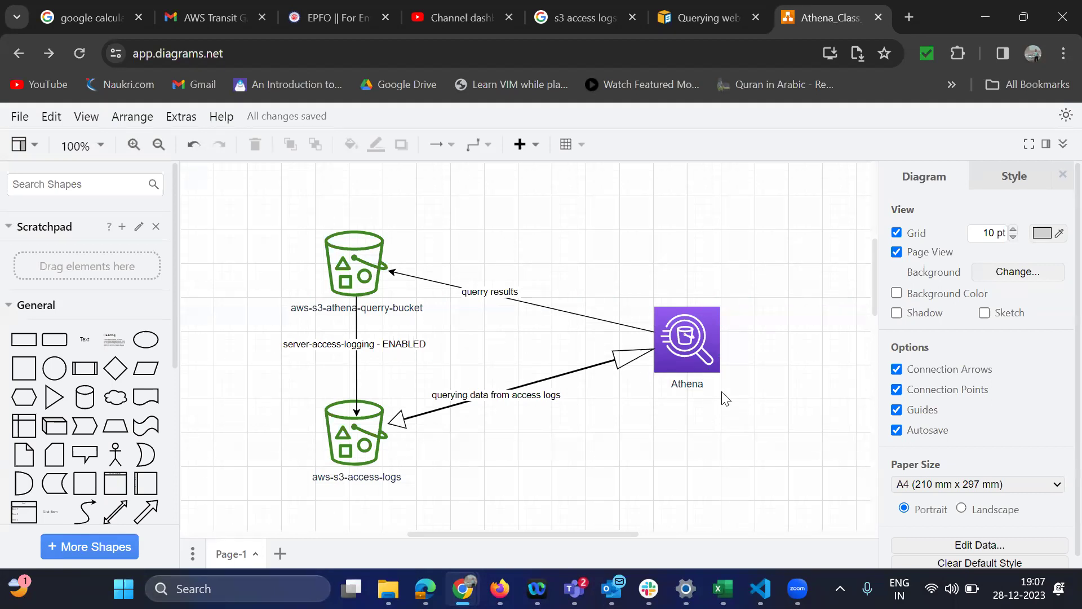
{"action": "mouse_move", "coordinate": [725, 337]}
{"action": "right_click", "coordinate": [345, 262]}
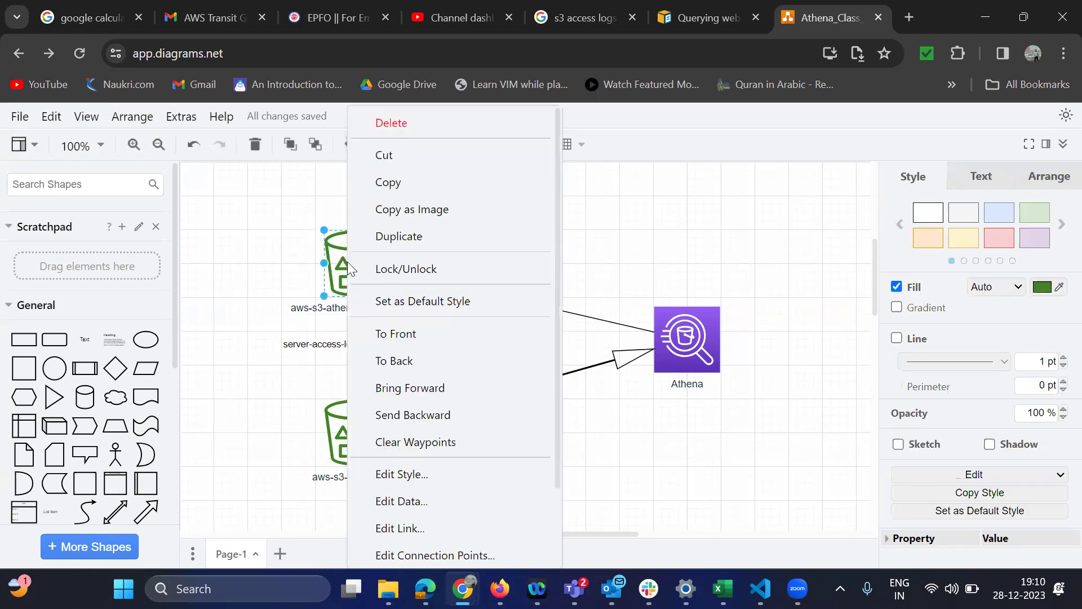
{"action": "left_click", "coordinate": [423, 240]}
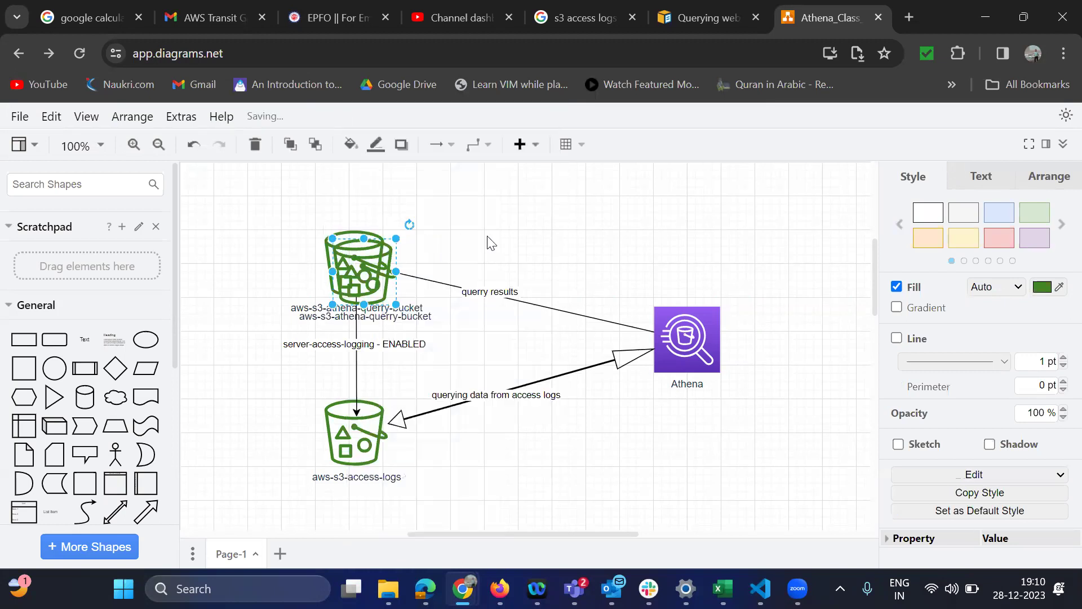
{"action": "left_click_drag", "start_coordinate": [370, 290], "coordinate": [263, 327]}
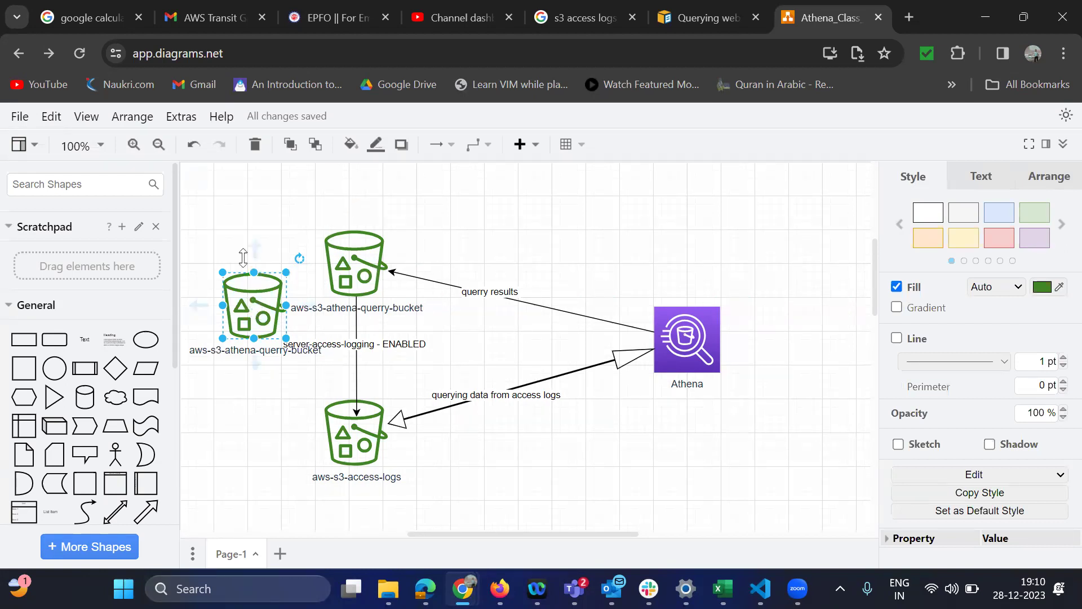
{"action": "left_click", "coordinate": [256, 147]}
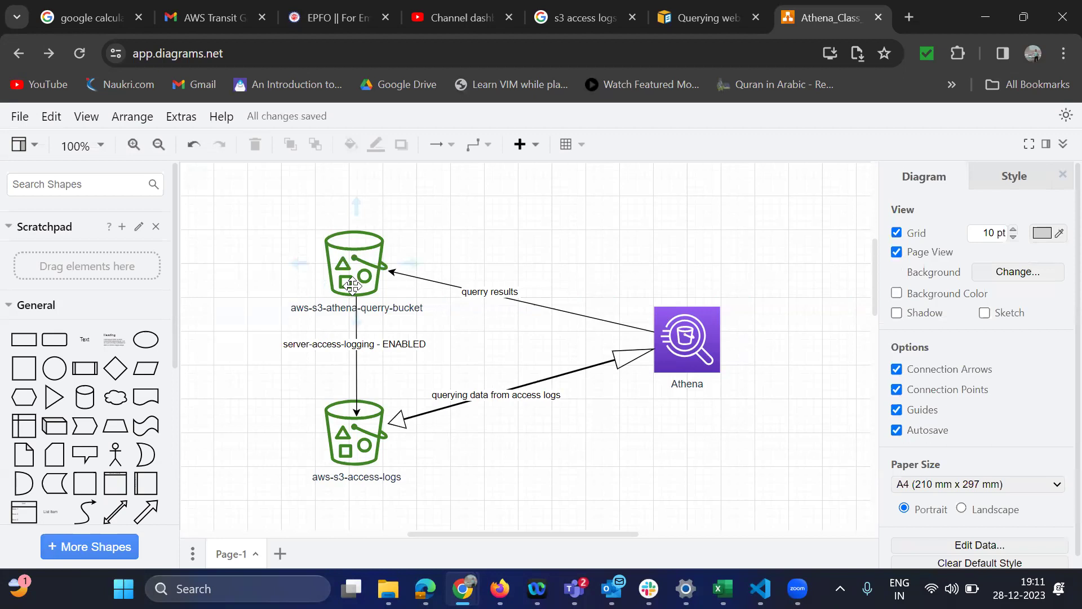
- Switch to the AWS console browser window and open the list of general purpose S3 buckets
{"action": "mouse_move", "coordinate": [463, 589]}
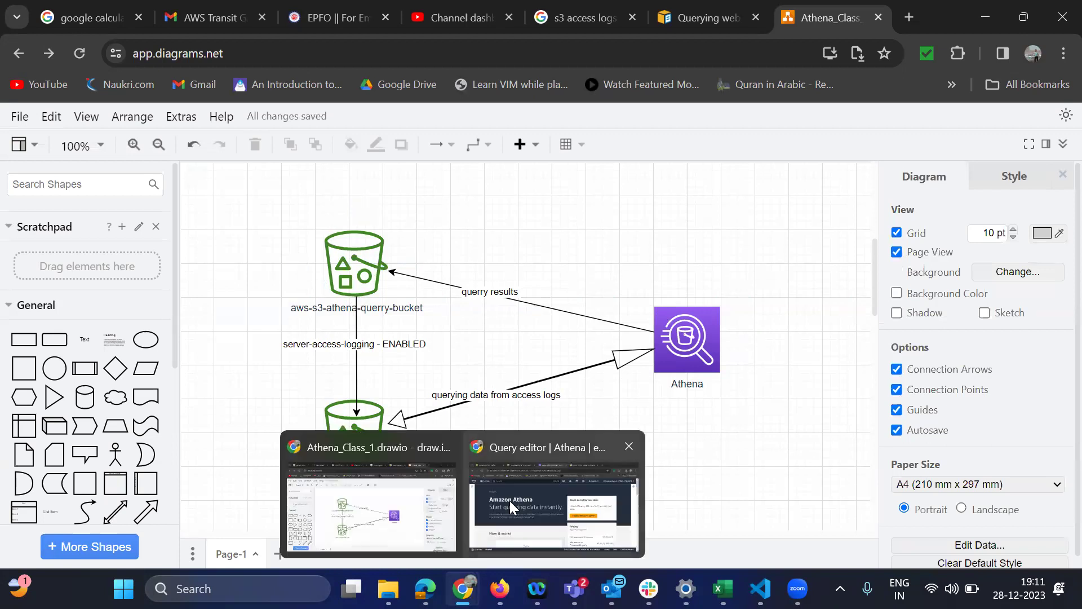
{"action": "left_click", "coordinate": [555, 492]}
{"action": "left_click", "coordinate": [141, 20]}
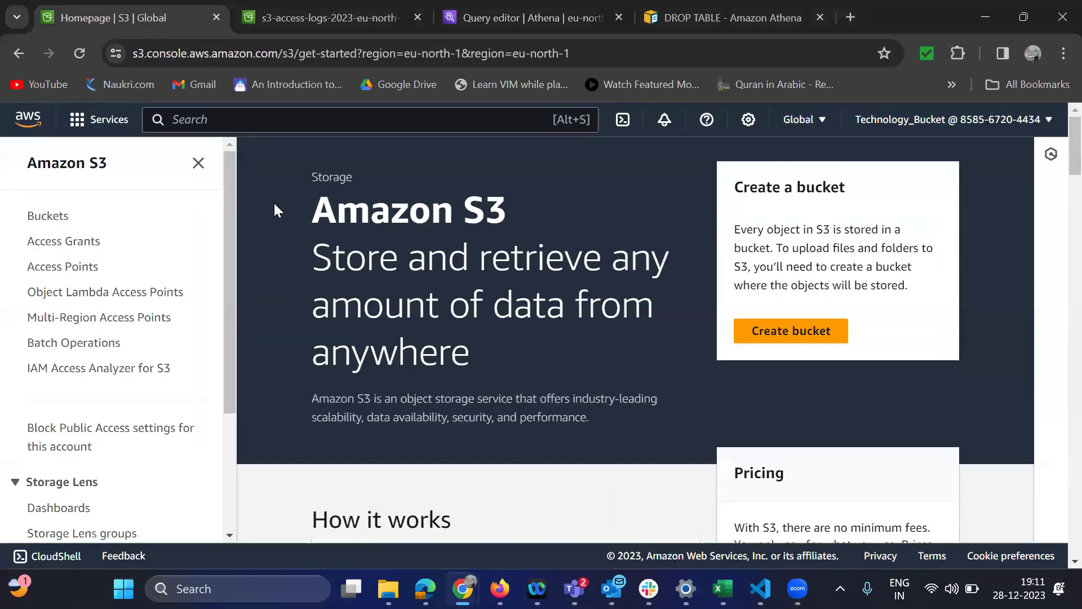
{"action": "scroll", "coordinate": [272, 285], "scroll_direction": "down", "scroll_amount": 10}
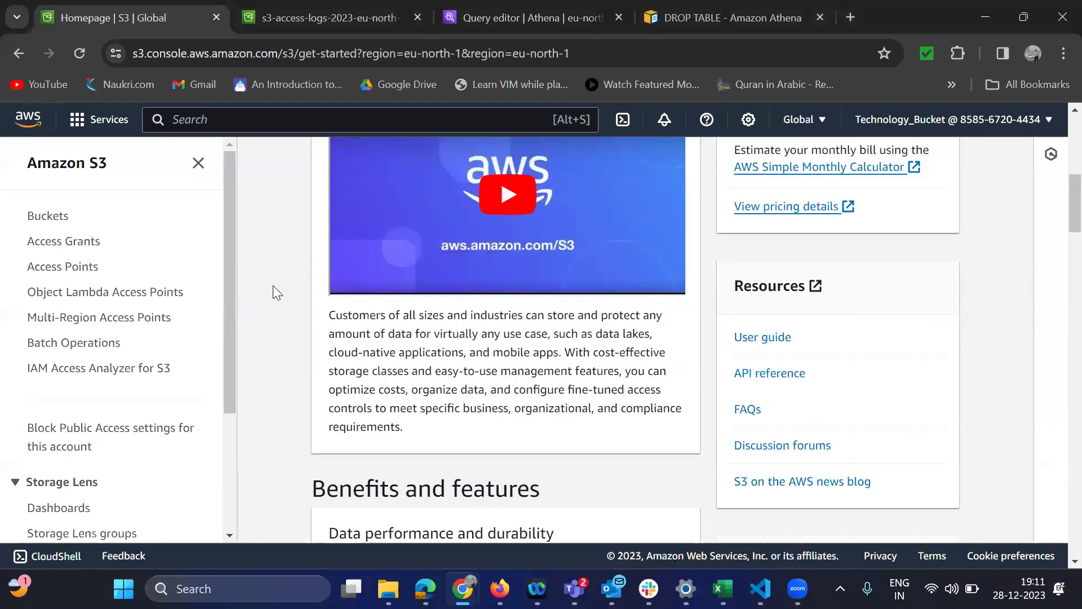
{"action": "scroll", "coordinate": [273, 285], "scroll_direction": "down", "scroll_amount": 4}
{"action": "scroll", "coordinate": [273, 286], "scroll_direction": "up", "scroll_amount": 12}
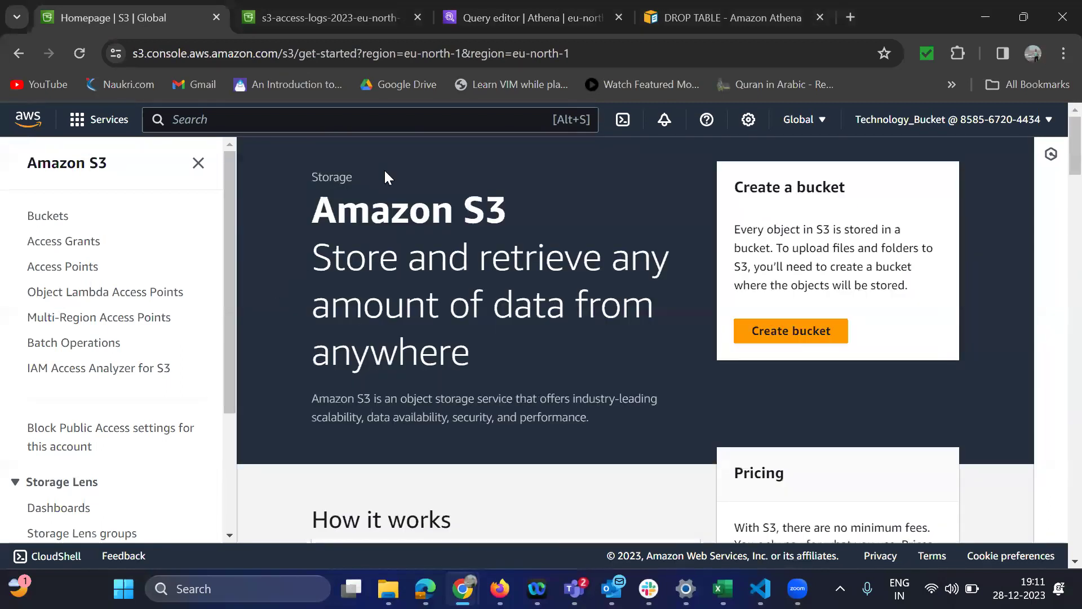
{"action": "scroll", "coordinate": [273, 285], "scroll_direction": "down", "scroll_amount": 2}
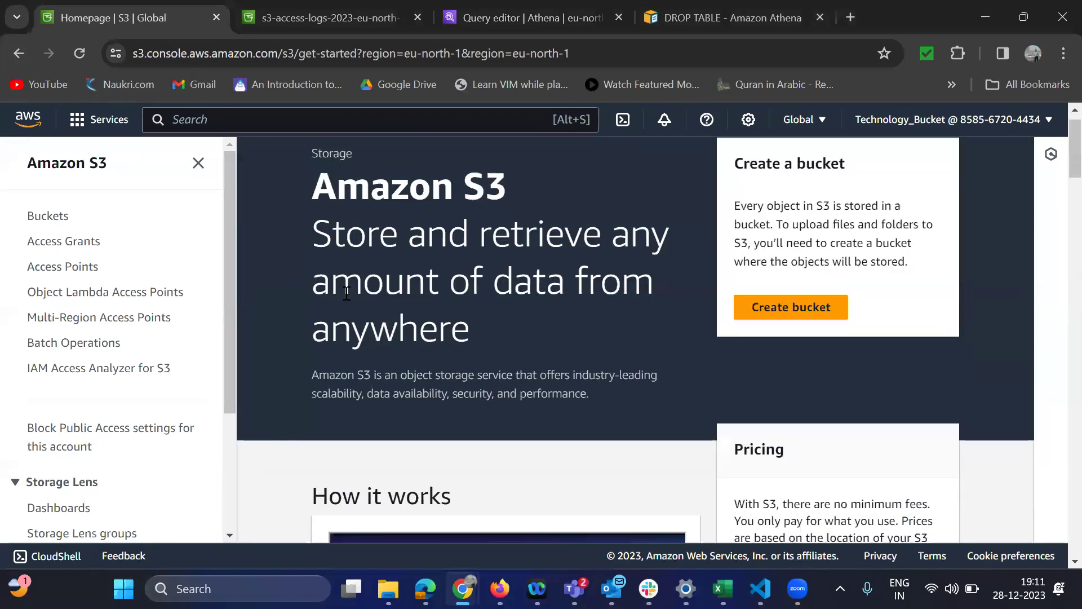
{"action": "left_click", "coordinate": [48, 230]}
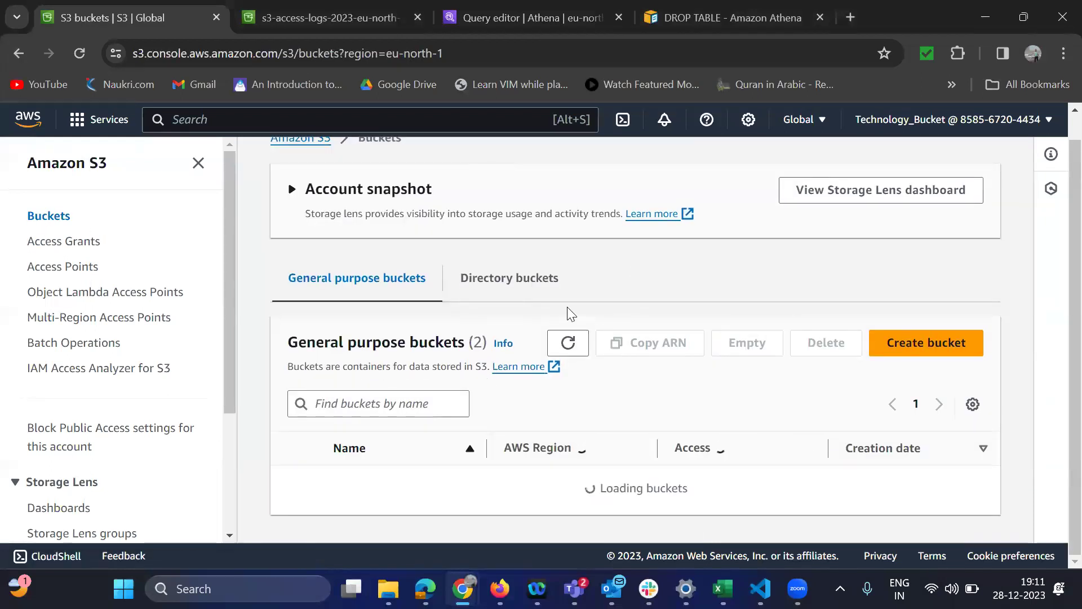
{"action": "scroll", "coordinate": [571, 314], "scroll_direction": "down", "scroll_amount": 1}
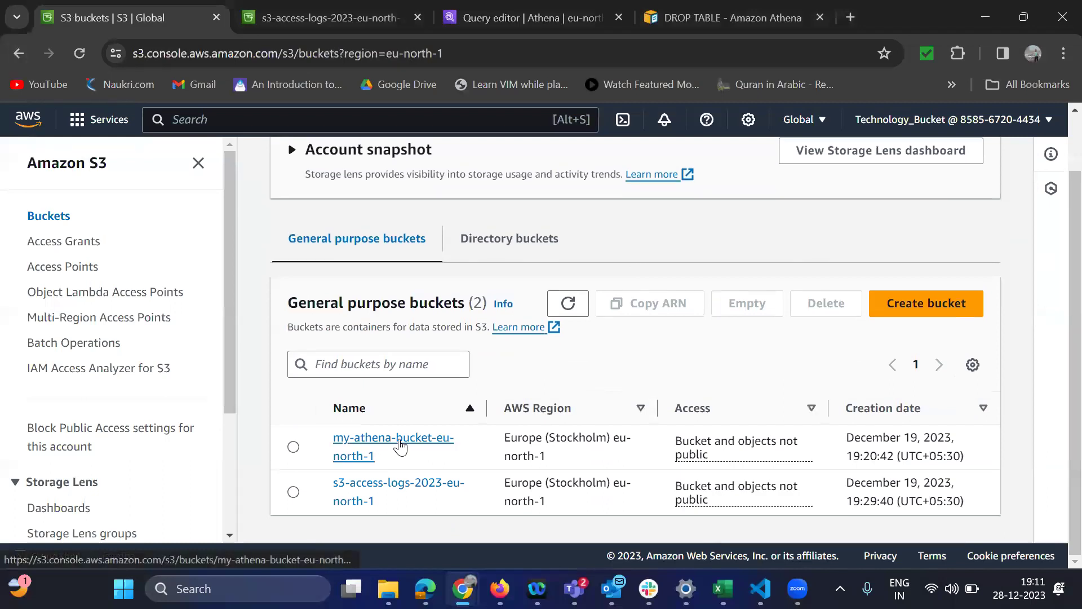
{"action": "scroll", "coordinate": [466, 478], "scroll_direction": "down", "scroll_amount": 2}
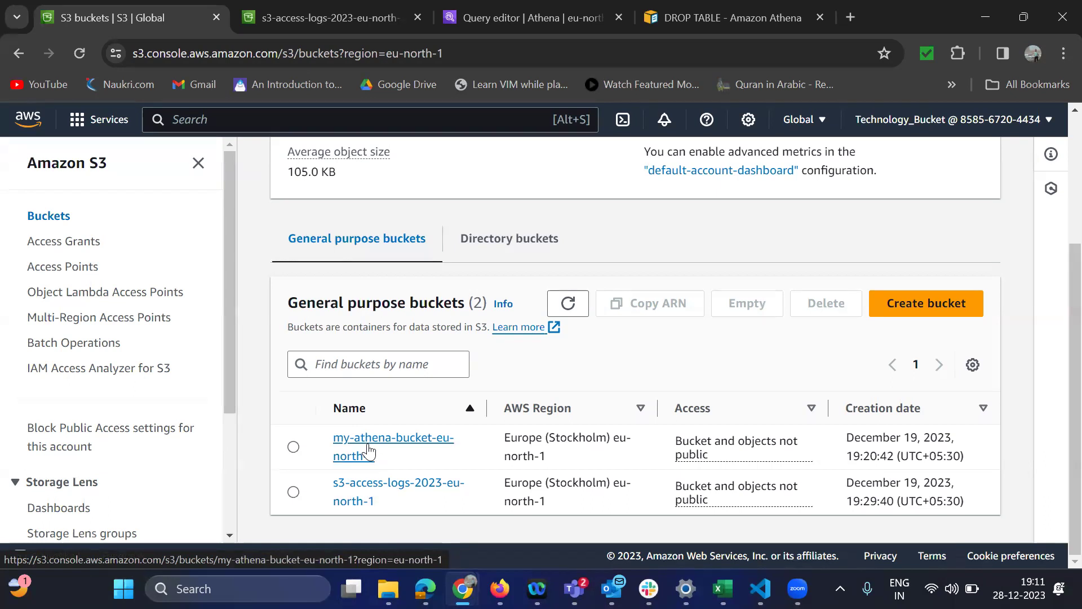
- Open the properties of my-athena-bucket-eu-north-1 and check its server access logging status and destination bucket
{"action": "left_click", "coordinate": [370, 451]}
{"action": "left_click", "coordinate": [393, 276]}
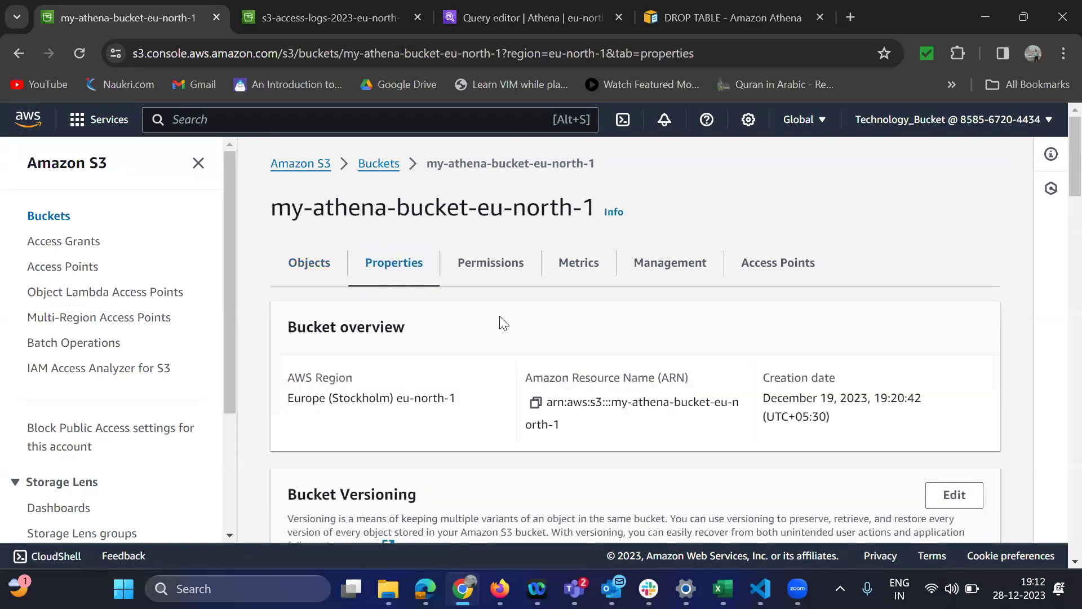
{"action": "scroll", "coordinate": [590, 391], "scroll_direction": "down", "scroll_amount": 3}
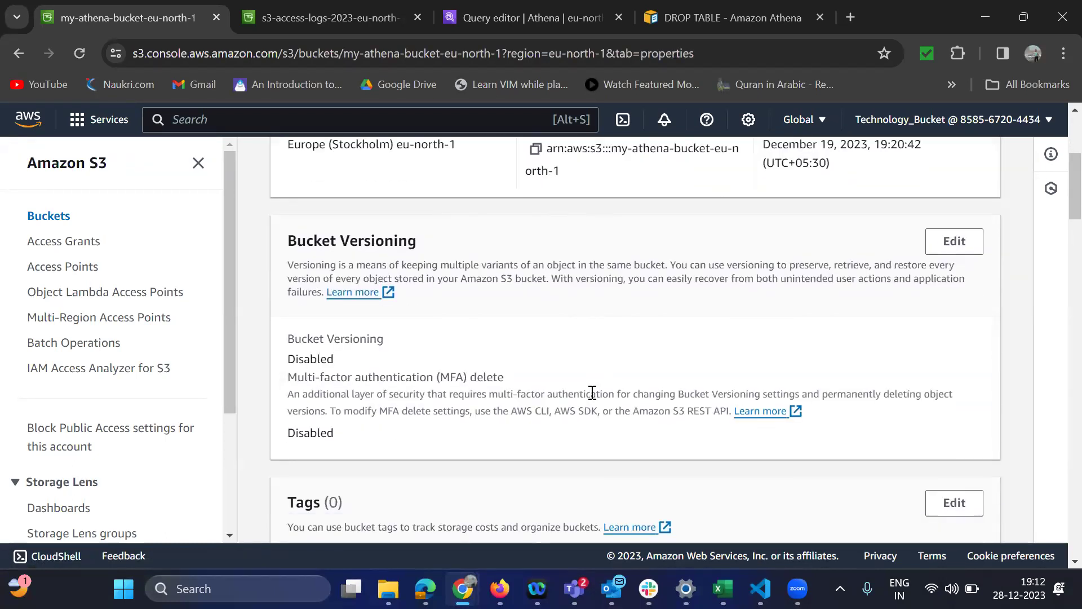
{"action": "scroll", "coordinate": [592, 392], "scroll_direction": "down", "scroll_amount": 3}
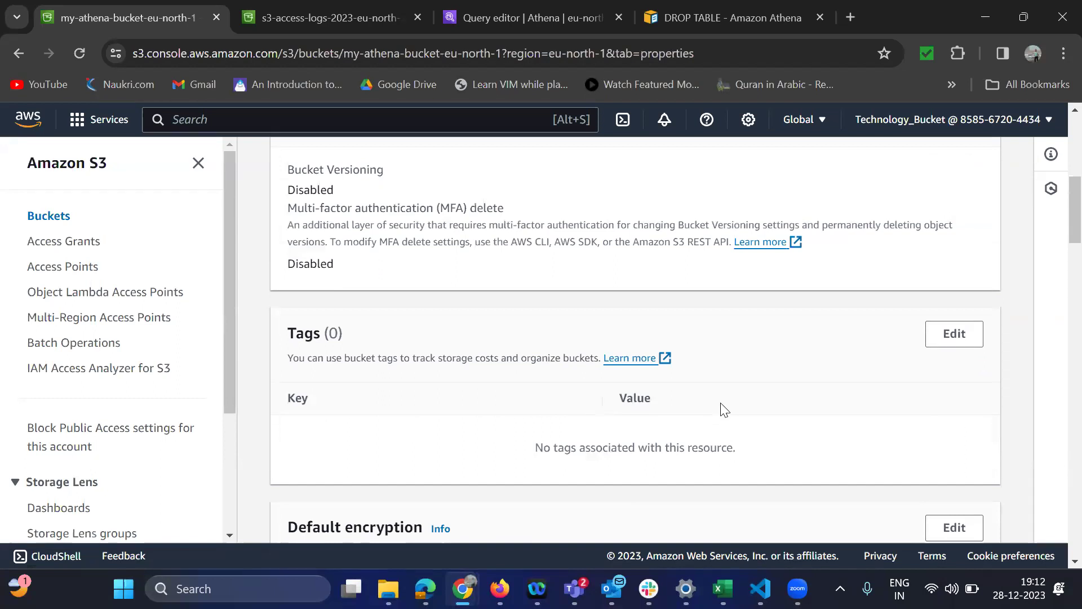
{"action": "scroll", "coordinate": [724, 410], "scroll_direction": "down", "scroll_amount": 5}
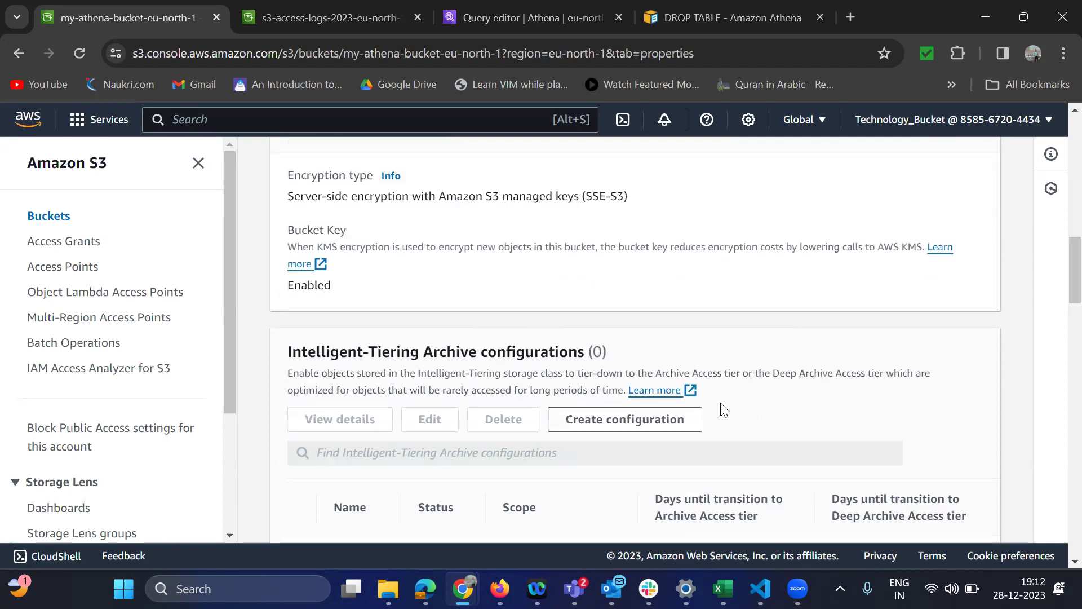
{"action": "scroll", "coordinate": [724, 410], "scroll_direction": "up", "scroll_amount": 1}
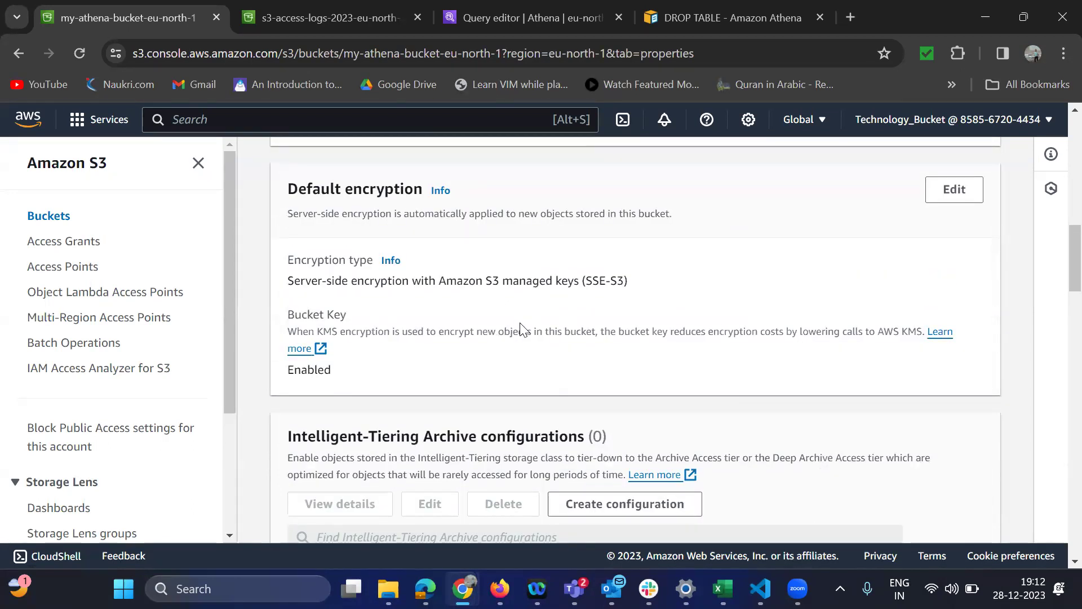
{"action": "scroll", "coordinate": [661, 337], "scroll_direction": "down", "scroll_amount": 6}
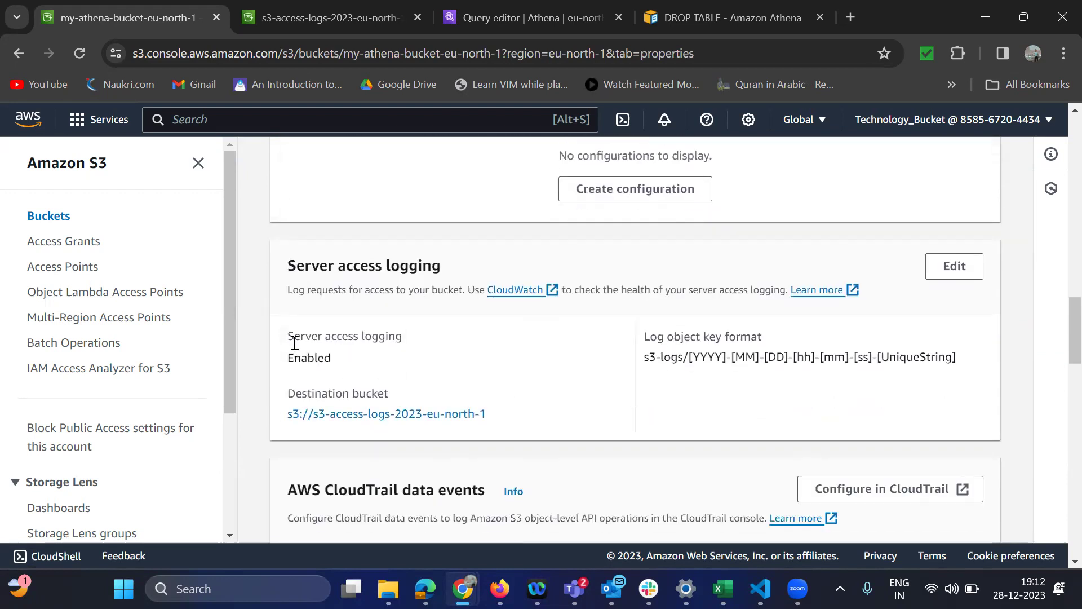
{"action": "left_click_drag", "start_coordinate": [289, 339], "coordinate": [361, 360]}
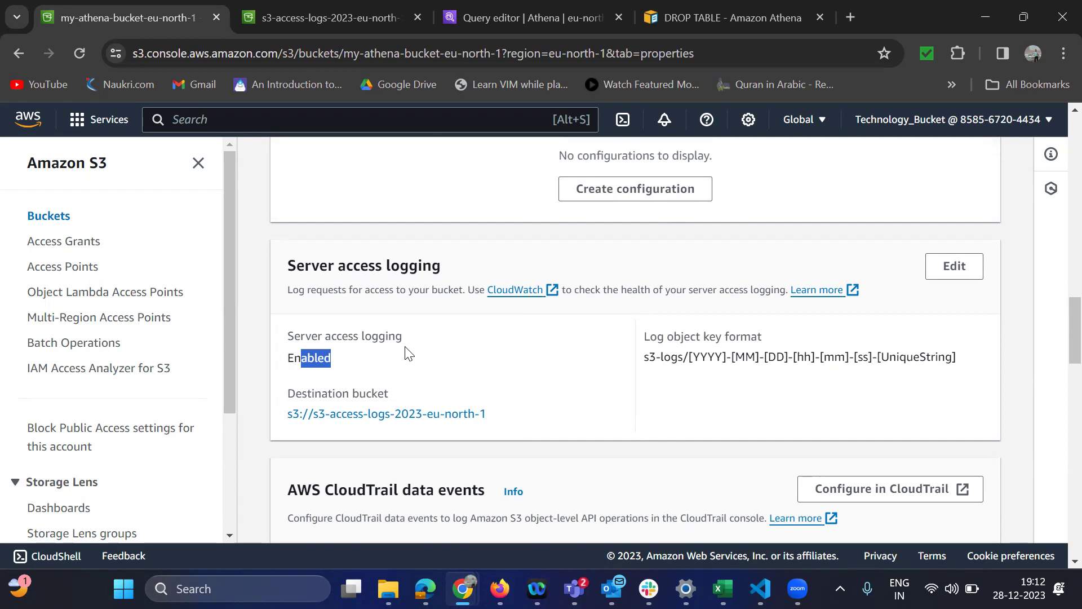
{"action": "left_click_drag", "start_coordinate": [303, 400], "coordinate": [400, 402]}
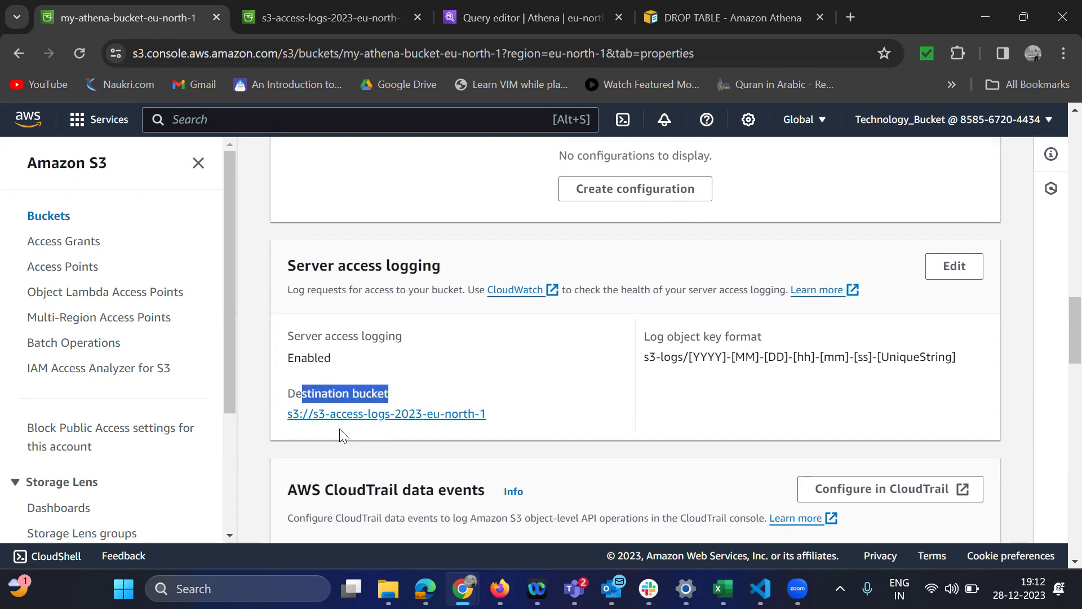
{"action": "scroll", "coordinate": [427, 349], "scroll_direction": "up", "scroll_amount": 15}
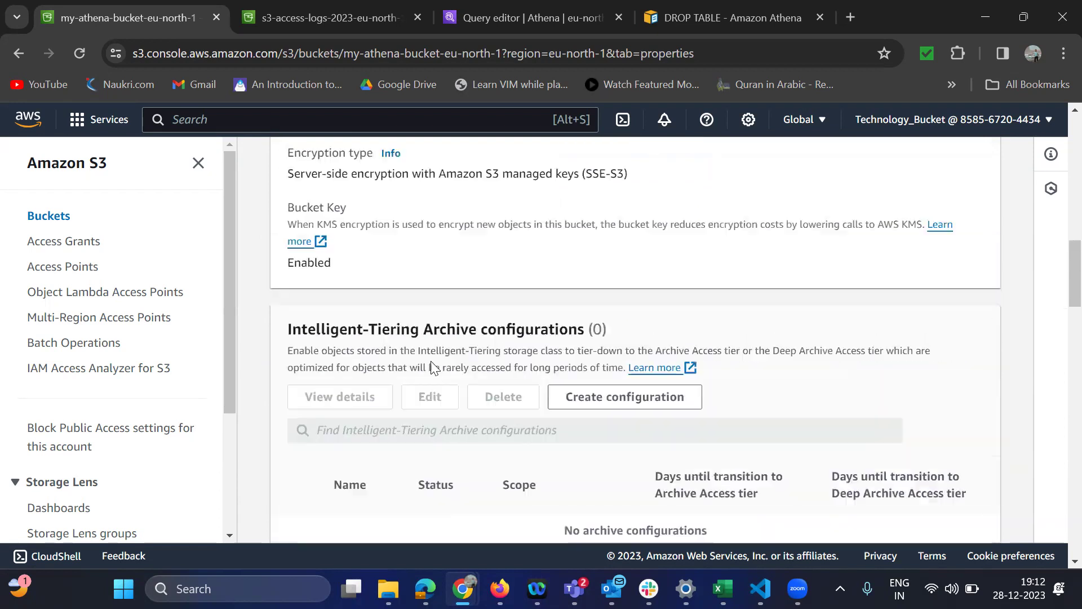
- Review the properties of my-athena-bucket-eu-north-1, focusing on the server access logging section and its destination bucket
{"action": "scroll", "coordinate": [438, 358], "scroll_direction": "up", "scroll_amount": 5}
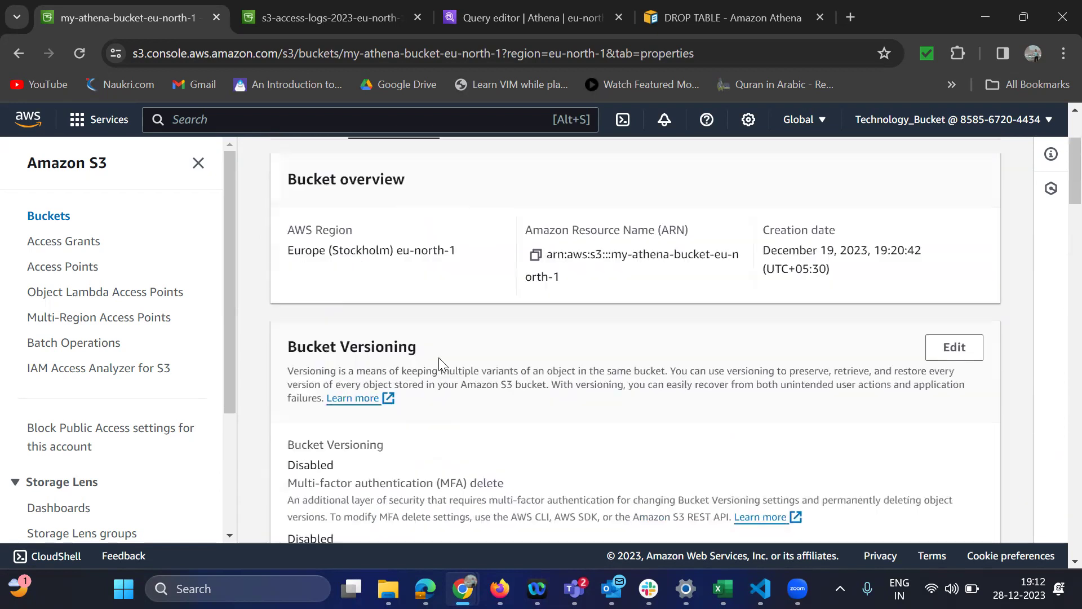
{"action": "scroll", "coordinate": [457, 389], "scroll_direction": "down", "scroll_amount": 15}
{"action": "scroll", "coordinate": [456, 385], "scroll_direction": "down", "scroll_amount": 8}
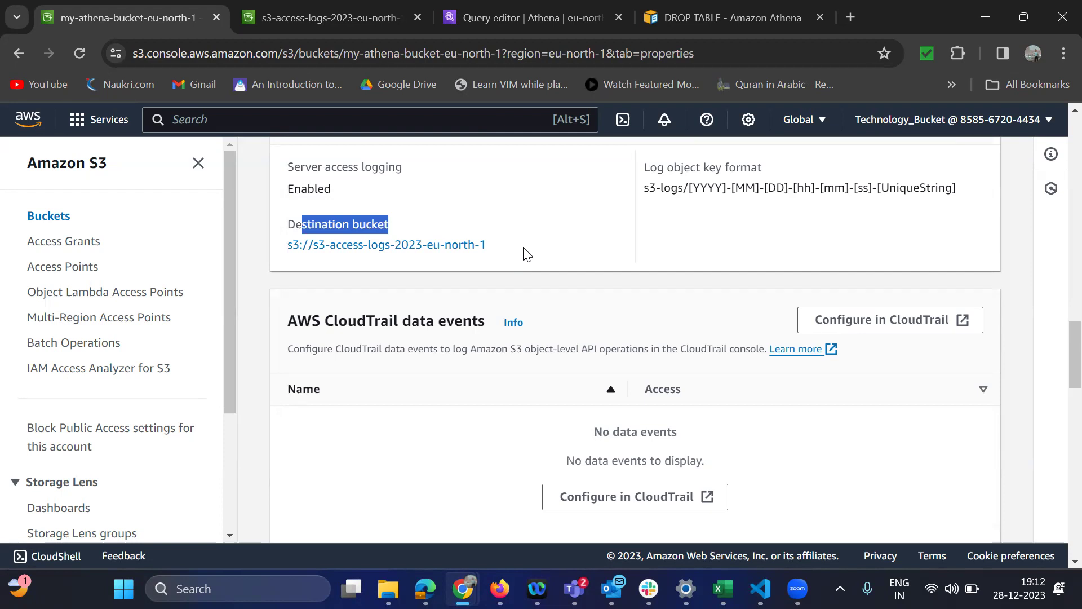
{"action": "left_click", "coordinate": [873, 581]}
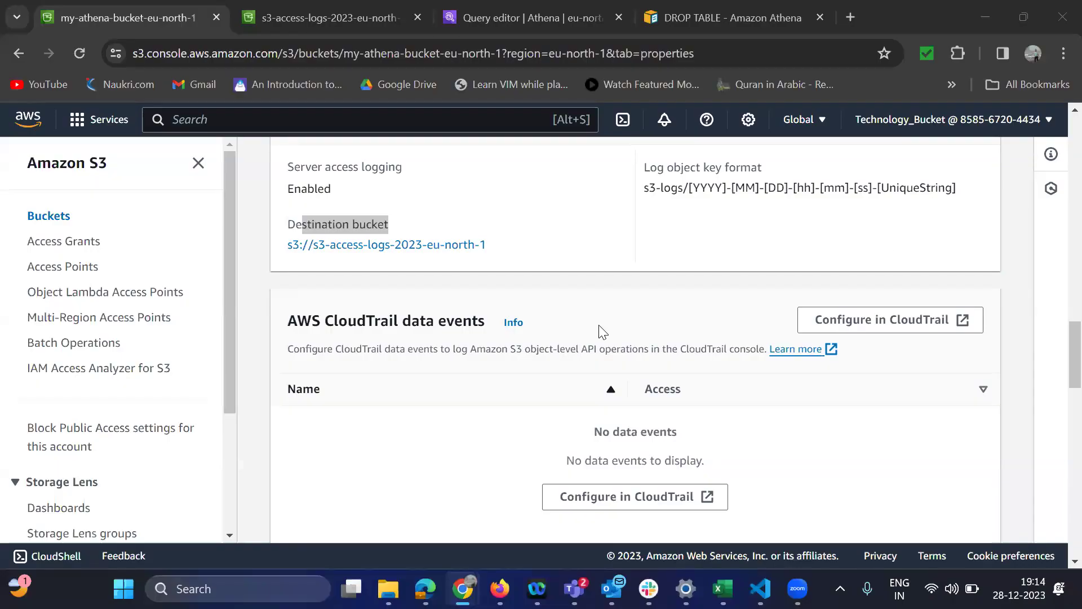
{"action": "scroll", "coordinate": [496, 390], "scroll_direction": "up", "scroll_amount": 3}
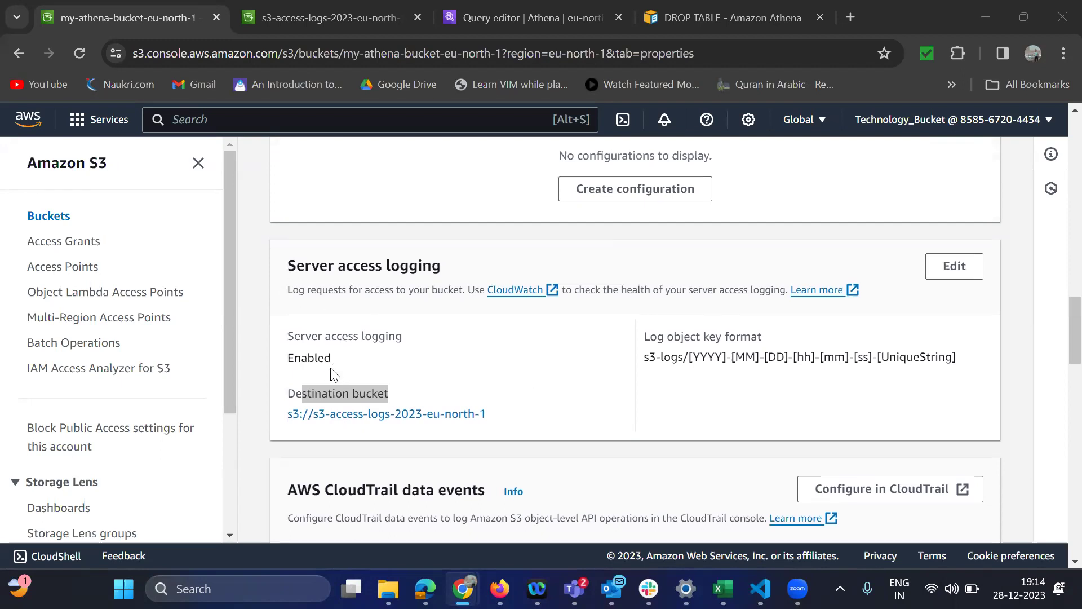
{"action": "scroll", "coordinate": [452, 428], "scroll_direction": "up", "scroll_amount": 10}
{"action": "scroll", "coordinate": [441, 355], "scroll_direction": "up", "scroll_amount": 6}
{"action": "scroll", "coordinate": [486, 428], "scroll_direction": "up", "scroll_amount": 7}
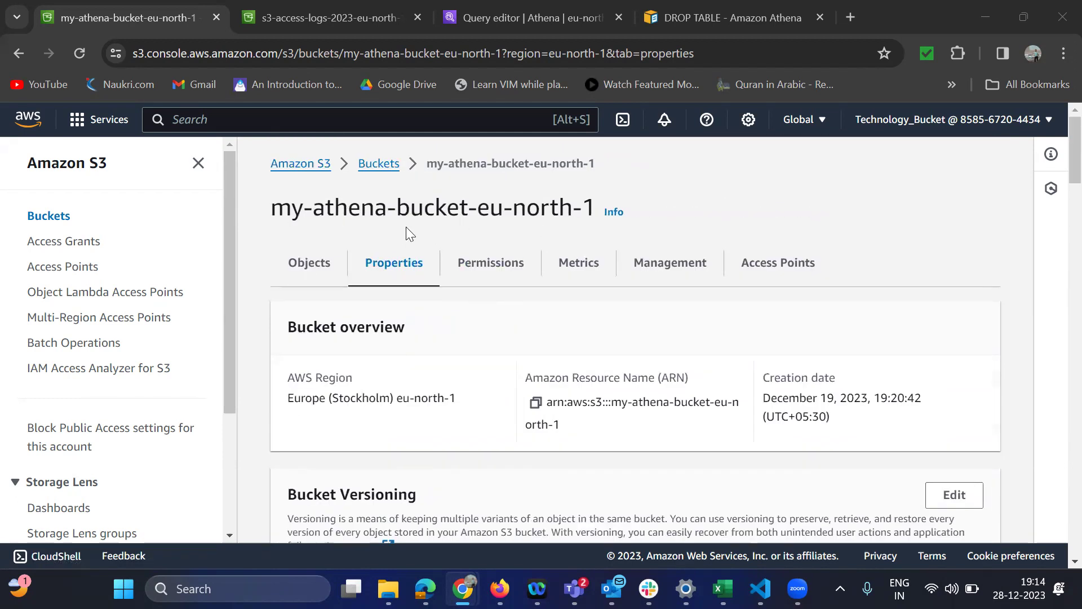
- Switch to the s3-logs/ folder of s3-access-logs-2023-eu-north-1 and look over its objects page
{"action": "left_click", "coordinate": [300, 23]}
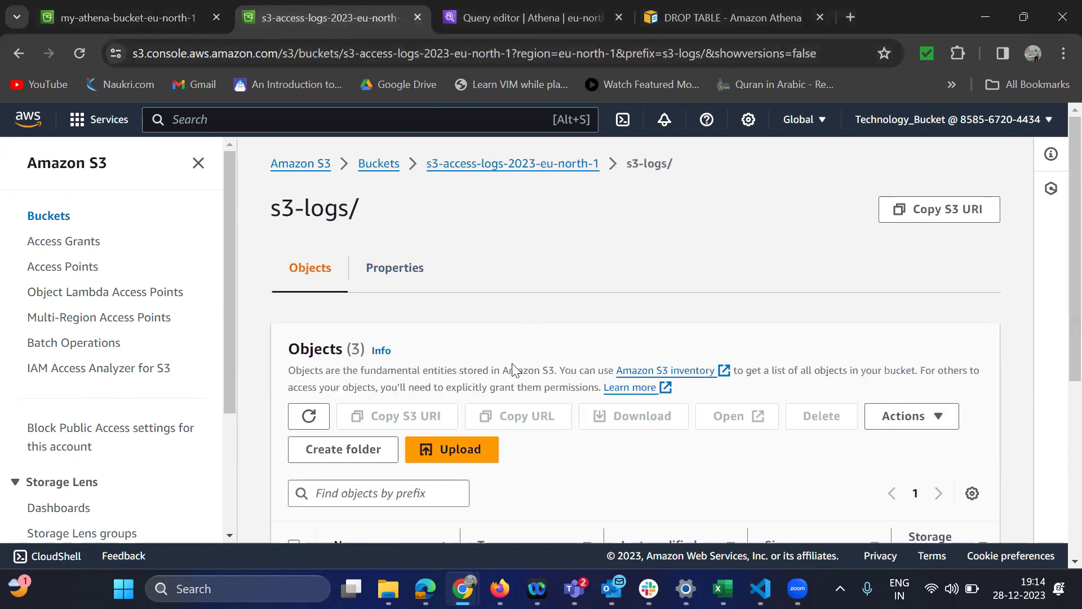
{"action": "scroll", "coordinate": [514, 370], "scroll_direction": "down", "scroll_amount": 3}
{"action": "scroll", "coordinate": [524, 448], "scroll_direction": "up", "scroll_amount": 3}
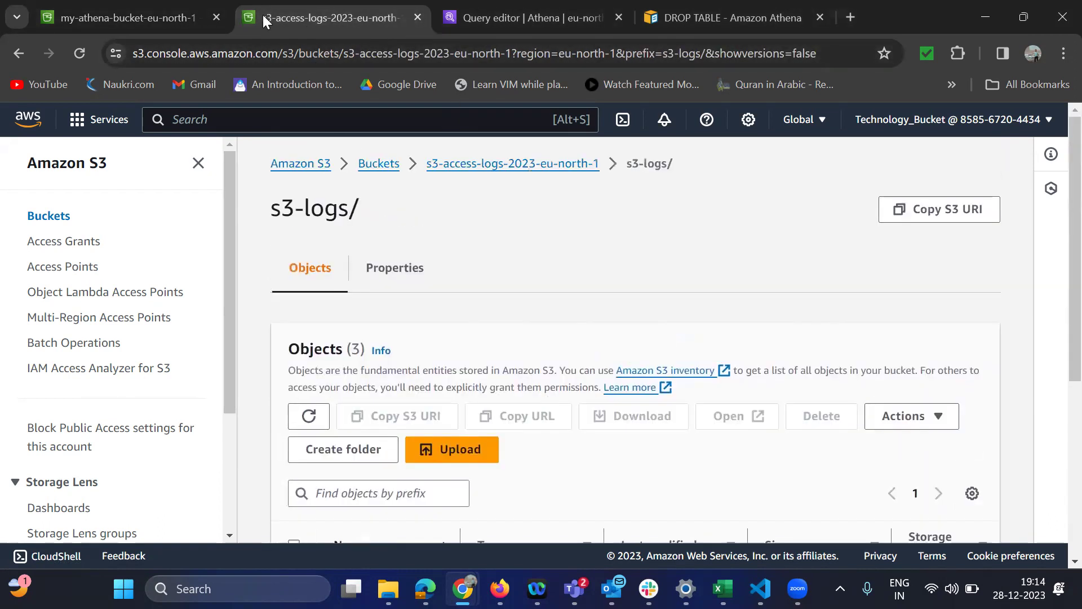
- Return to my-athena-bucket-eu-north-1 and open its list of objects
{"action": "left_click", "coordinate": [137, 22]}
{"action": "scroll", "coordinate": [553, 431], "scroll_direction": "down", "scroll_amount": 4}
{"action": "scroll", "coordinate": [553, 432], "scroll_direction": "up", "scroll_amount": 4}
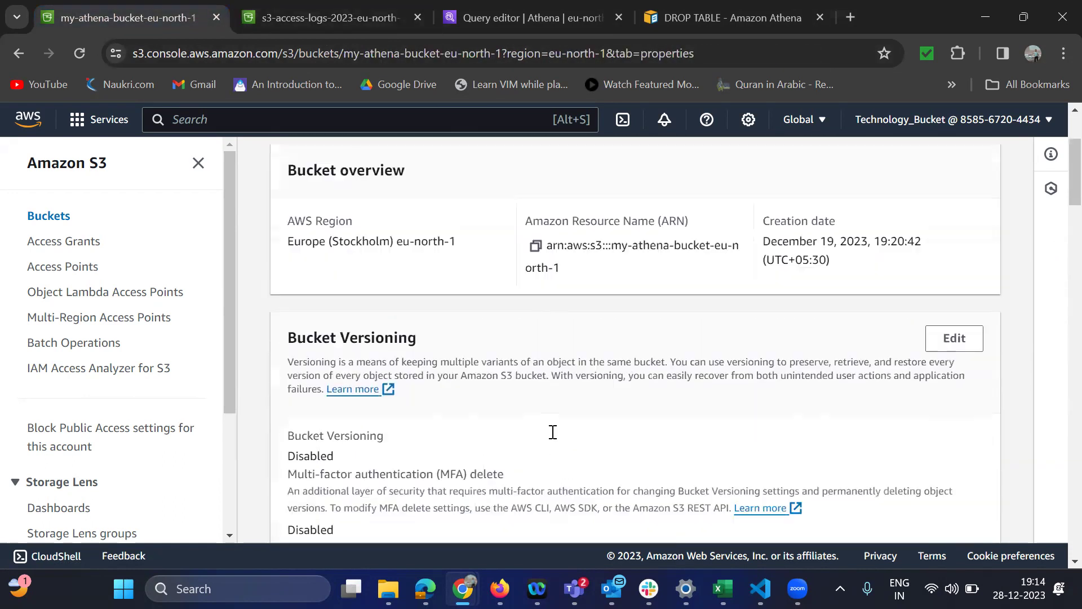
{"action": "scroll", "coordinate": [553, 432], "scroll_direction": "down", "scroll_amount": 7}
{"action": "scroll", "coordinate": [553, 432], "scroll_direction": "up", "scroll_amount": 7}
{"action": "left_click", "coordinate": [307, 265]}
{"action": "scroll", "coordinate": [563, 390], "scroll_direction": "down", "scroll_amount": 3}
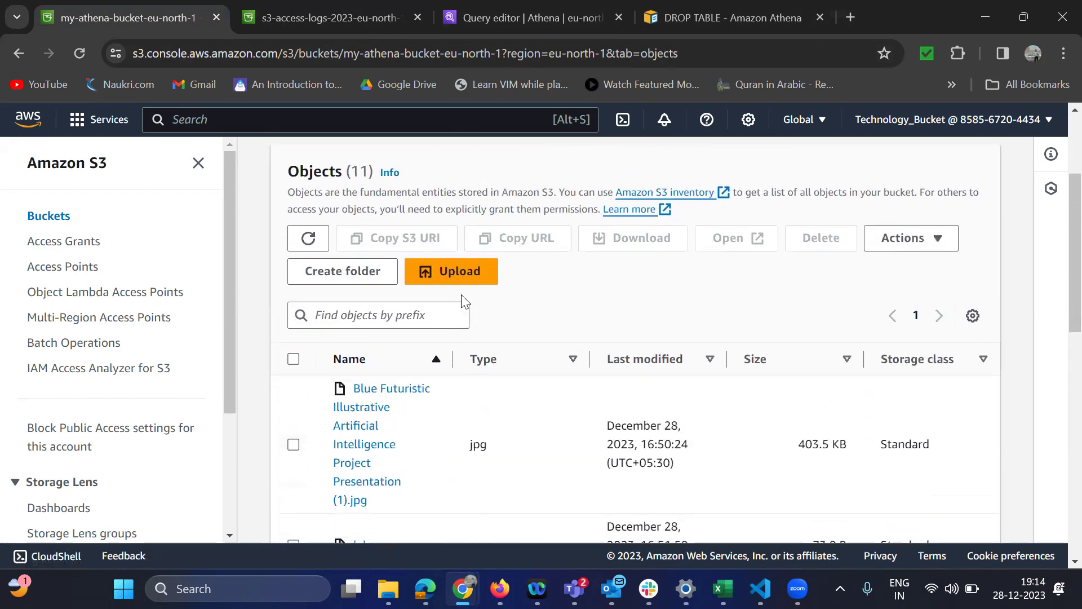
- Upload the local file Athena_Class_1.drawio to my-athena-bucket-eu-north-1
{"action": "left_click", "coordinate": [451, 271]}
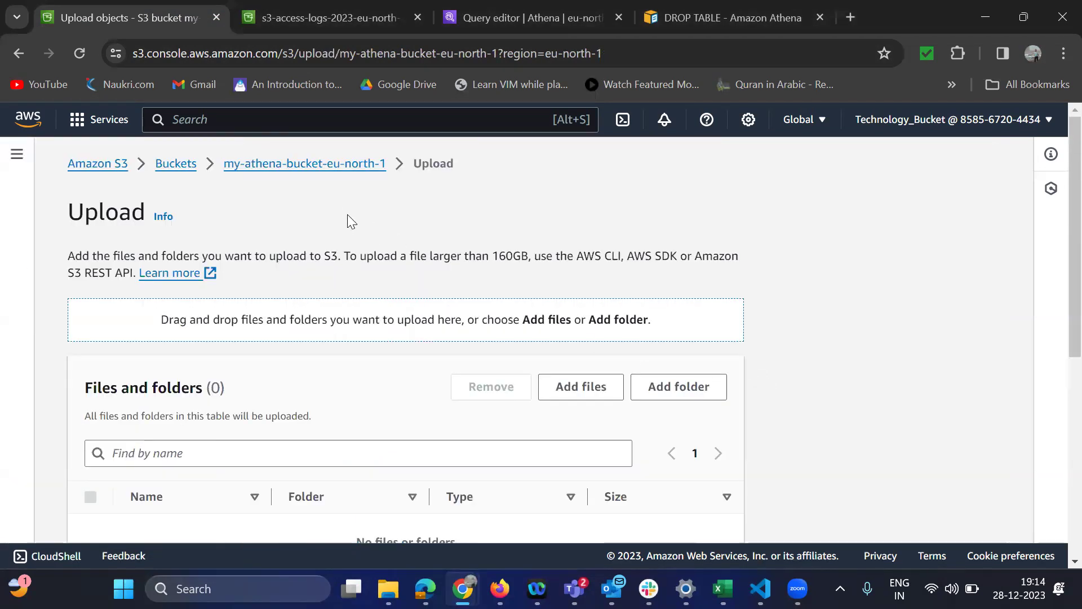
{"action": "scroll", "coordinate": [440, 344], "scroll_direction": "down", "scroll_amount": 2}
{"action": "left_click", "coordinate": [585, 310]}
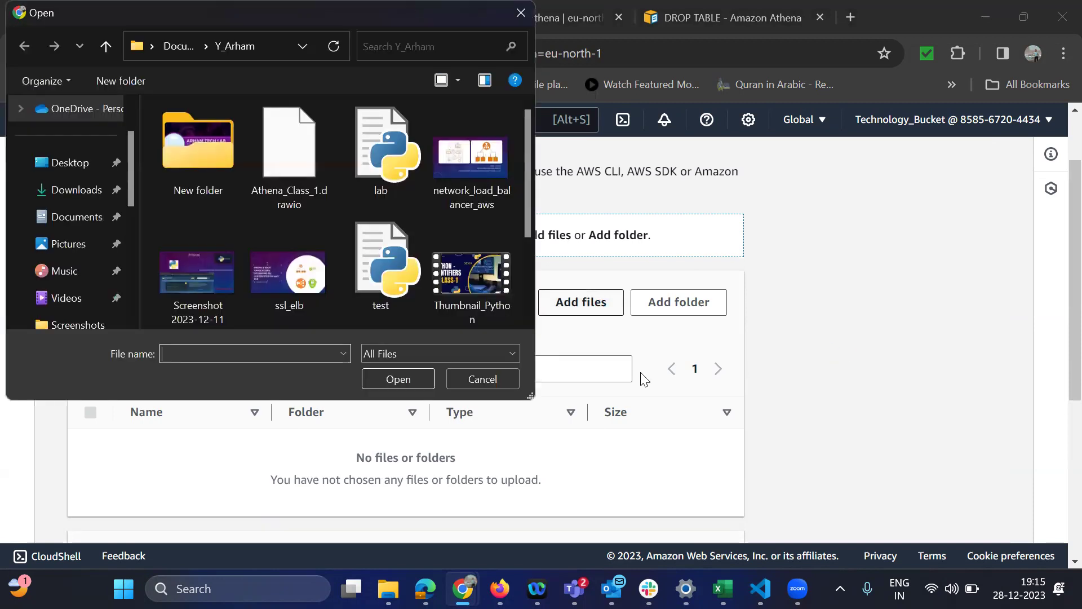
{"action": "left_click", "coordinate": [474, 180]}
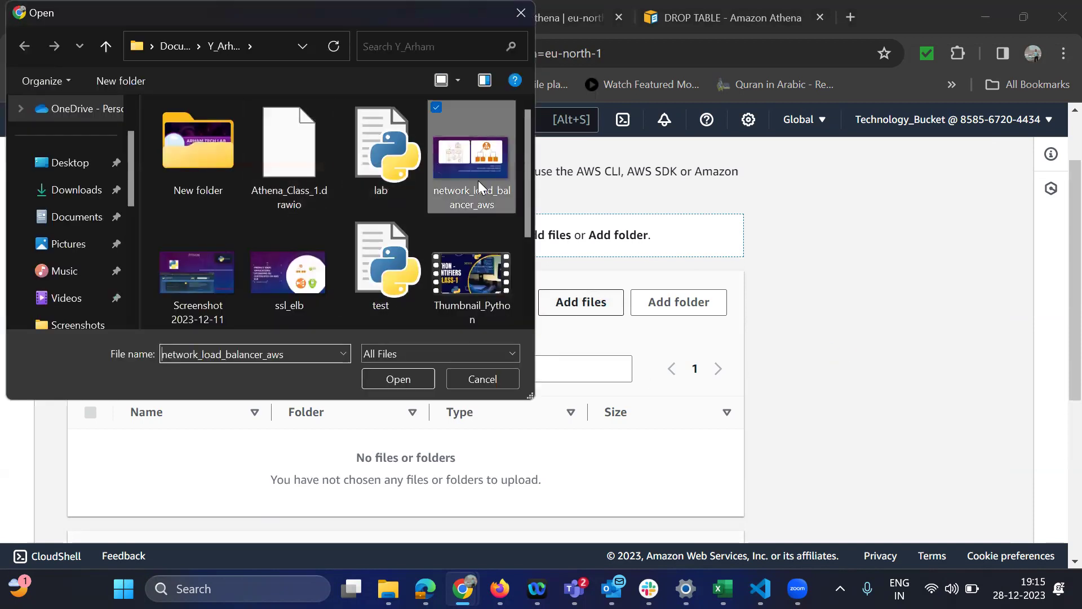
{"action": "left_click", "coordinate": [267, 179]}
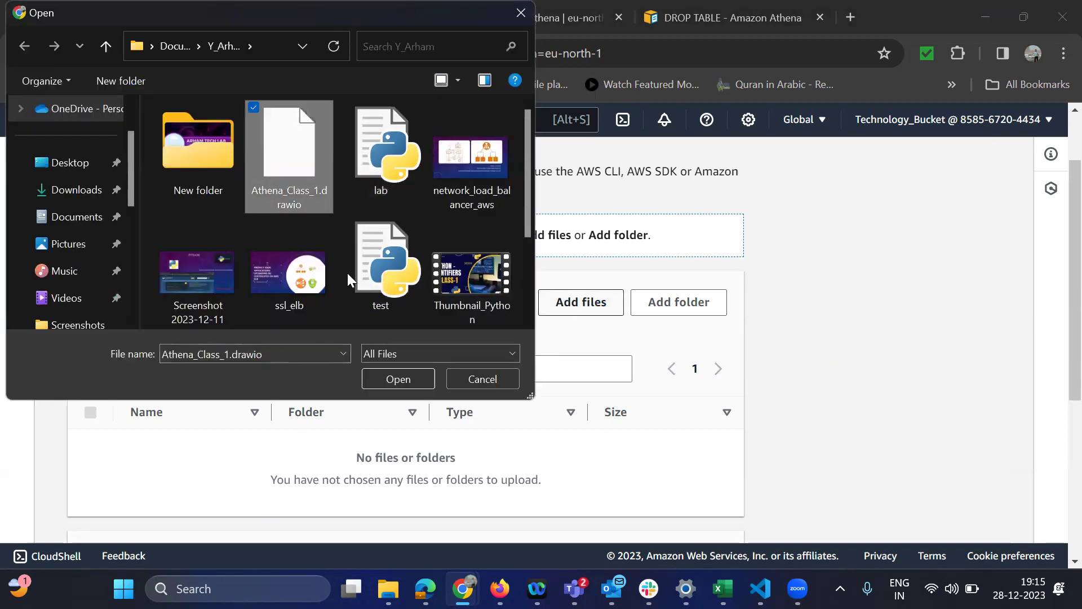
{"action": "left_click", "coordinate": [431, 374]}
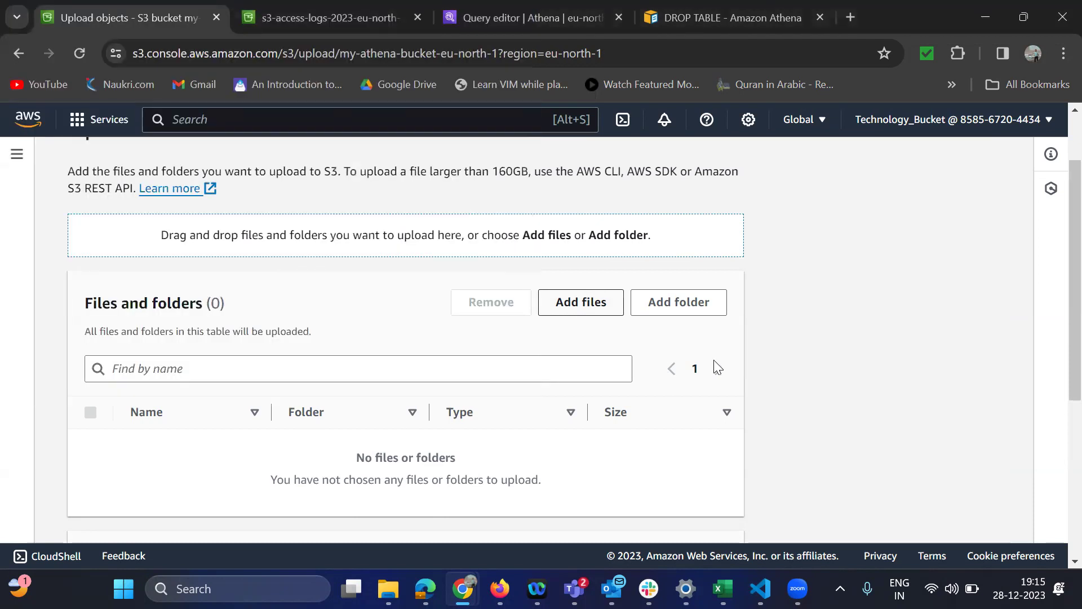
{"action": "scroll", "coordinate": [725, 437], "scroll_direction": "down", "scroll_amount": 4}
{"action": "left_click", "coordinate": [703, 512]}
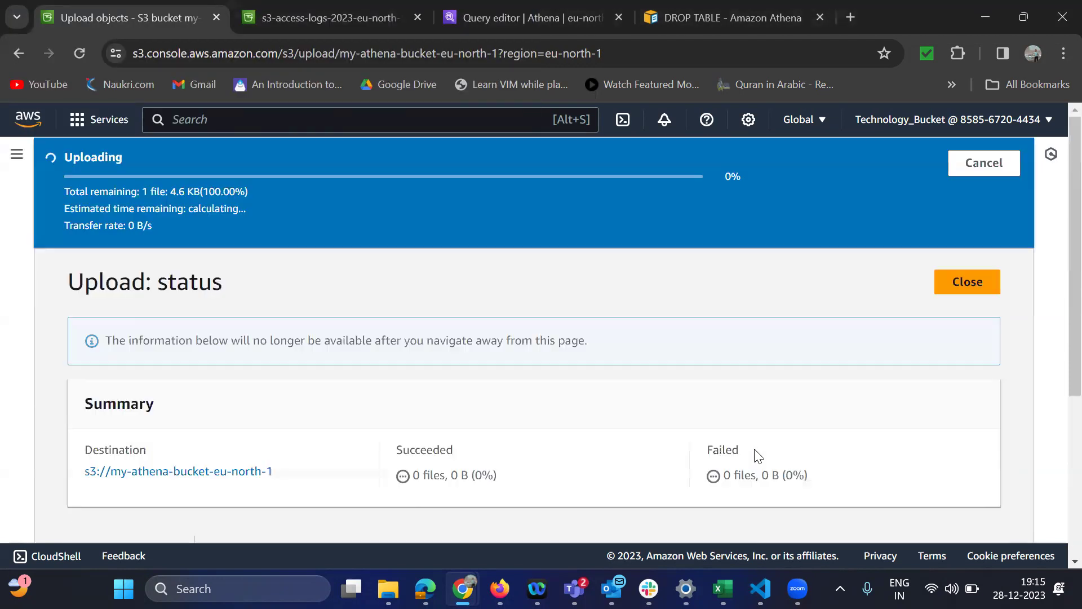
- Switch to the Amazon Athena landing page and check the price of SQL queries per TB scanned
{"action": "left_click", "coordinate": [302, 15]}
{"action": "left_click", "coordinate": [484, 17]}
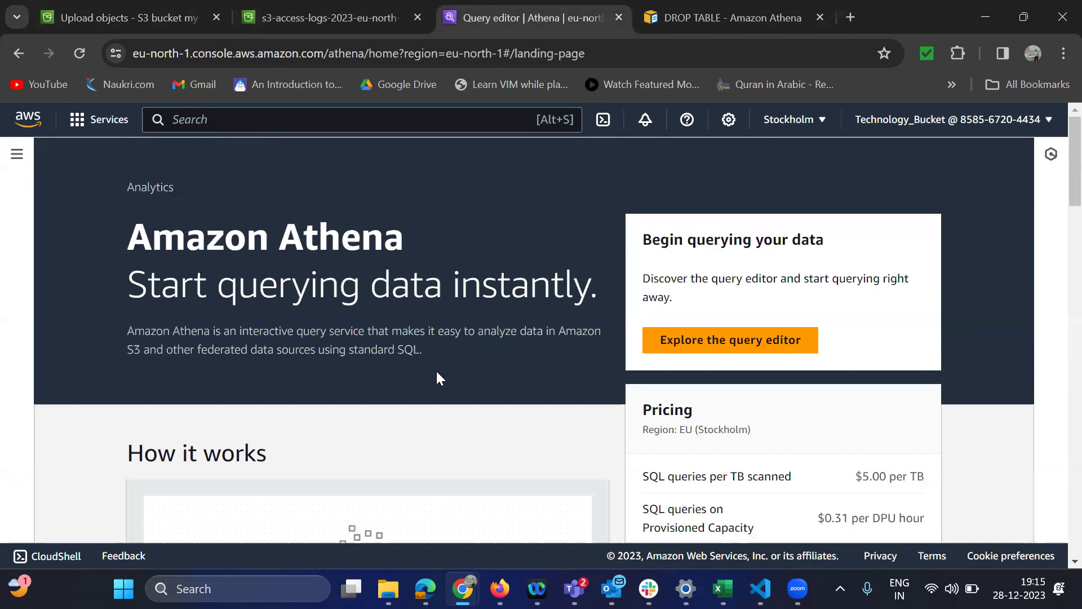
{"action": "scroll", "coordinate": [428, 416], "scroll_direction": "down", "scroll_amount": 3}
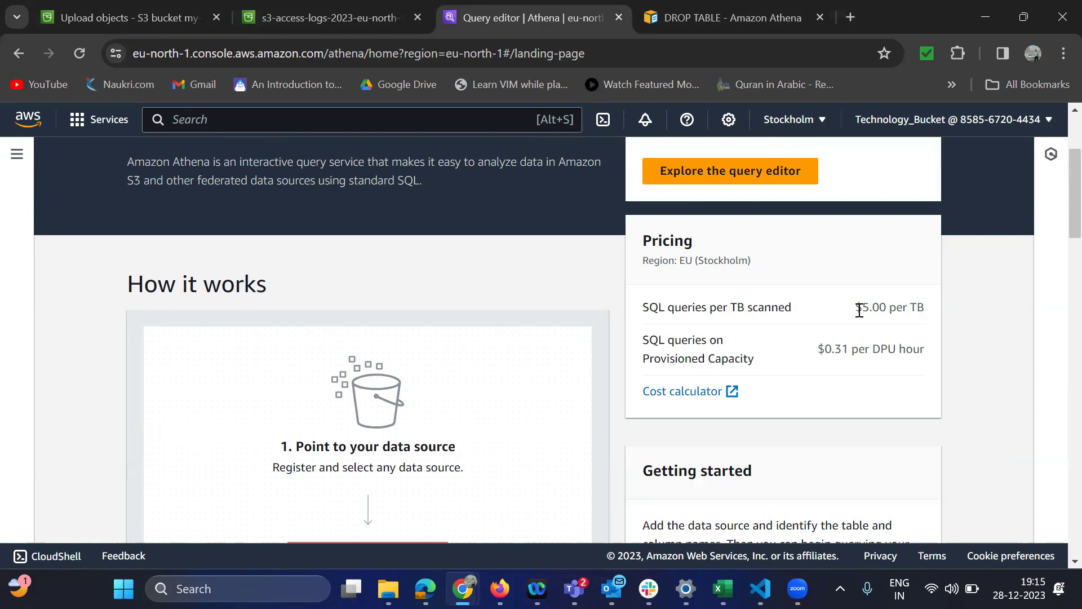
{"action": "left_click_drag", "start_coordinate": [882, 308], "coordinate": [855, 308]}
{"action": "scroll", "coordinate": [911, 419], "scroll_direction": "up", "scroll_amount": 3}
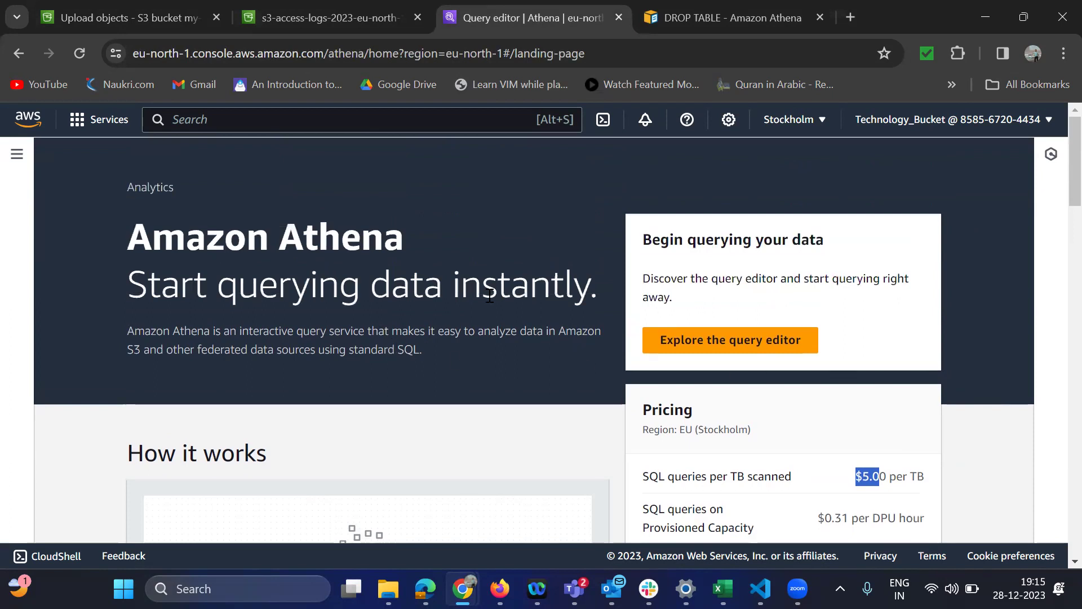
- Open the Athena query editor and check its query result settings and saved queries
{"action": "left_click", "coordinate": [711, 356]}
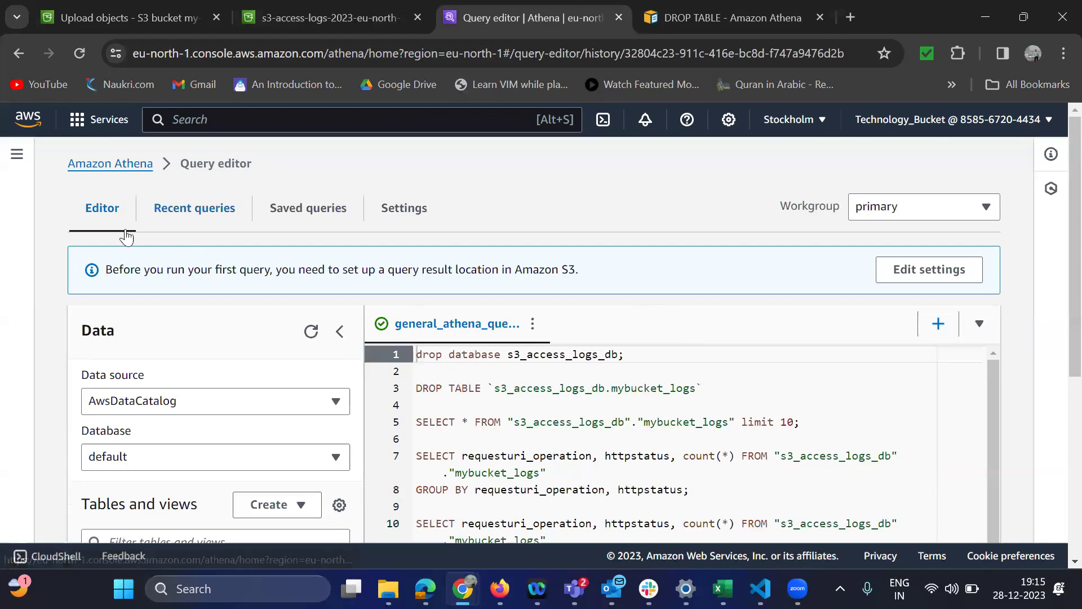
{"action": "left_click", "coordinate": [395, 217]}
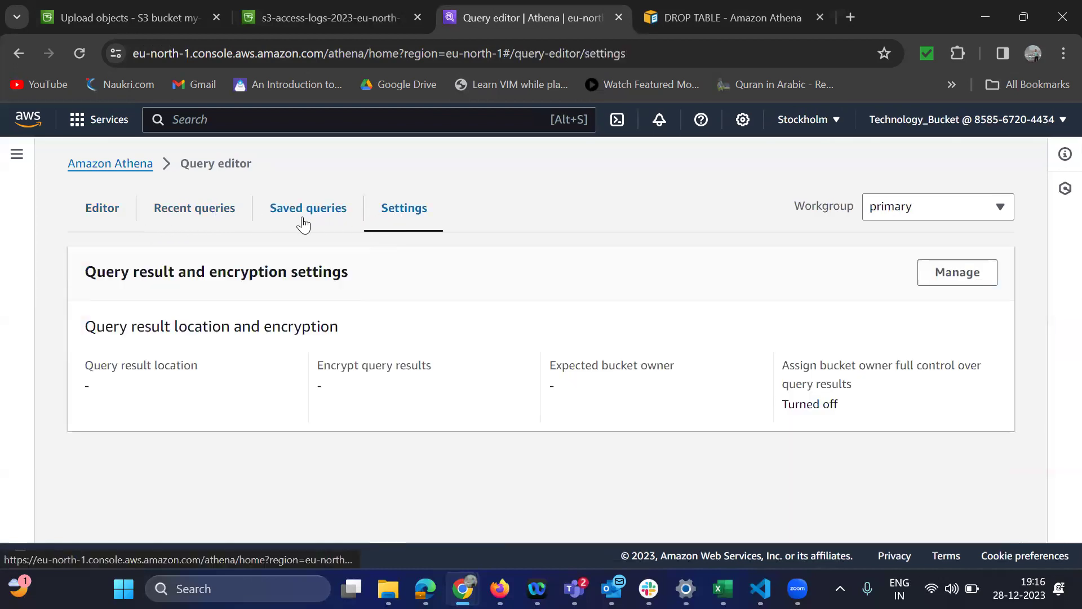
{"action": "left_click", "coordinate": [303, 224]}
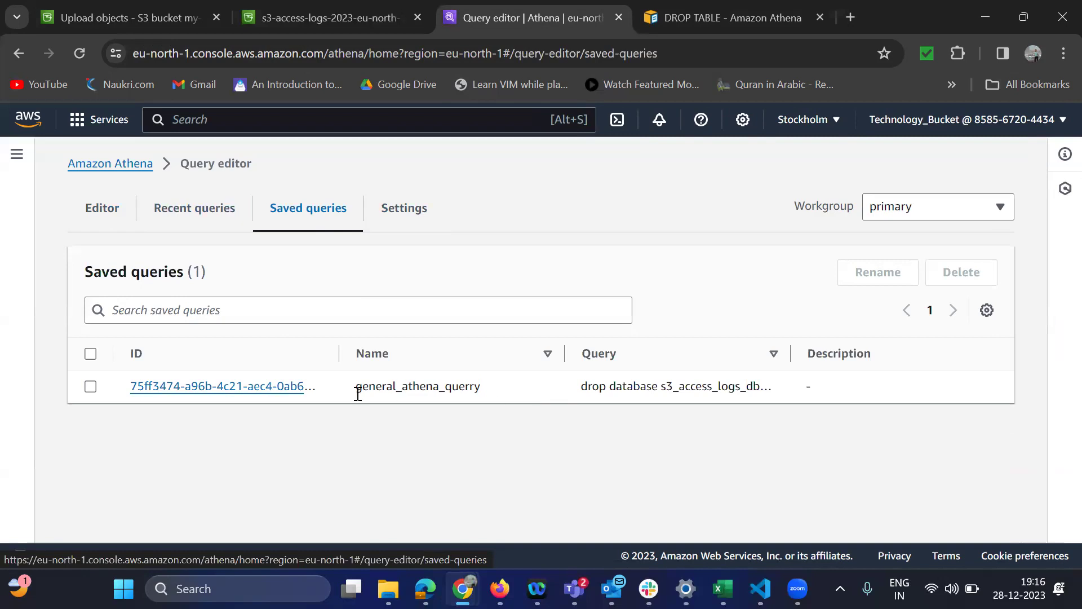
- Examine the recent queries history in Athena and select the latest drop database s3_access_logs_db execution
{"action": "left_click", "coordinate": [194, 219]}
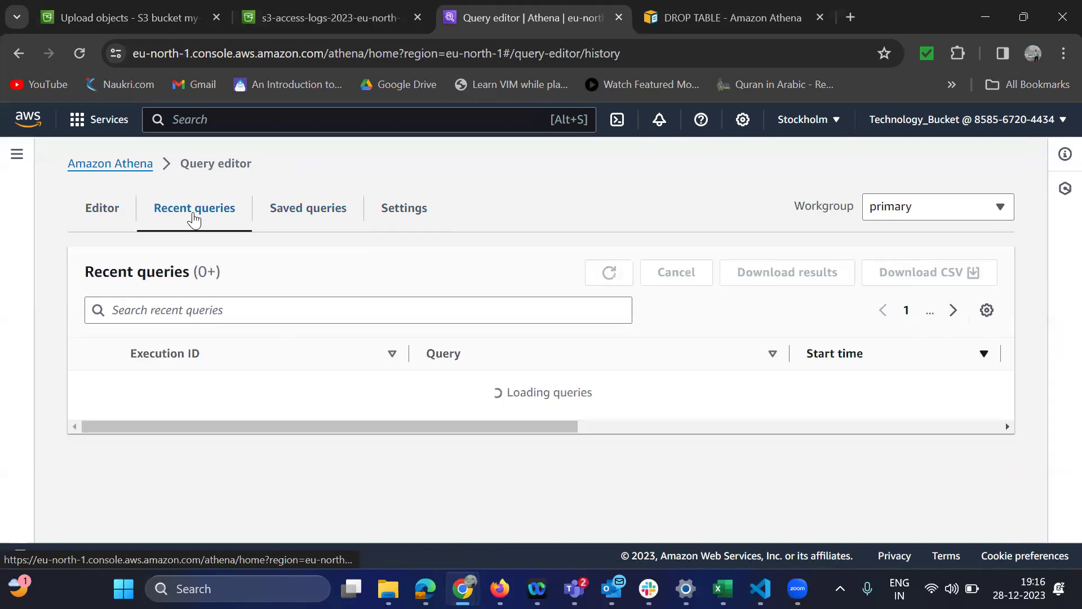
{"action": "scroll", "coordinate": [474, 482], "scroll_direction": "down", "scroll_amount": 5}
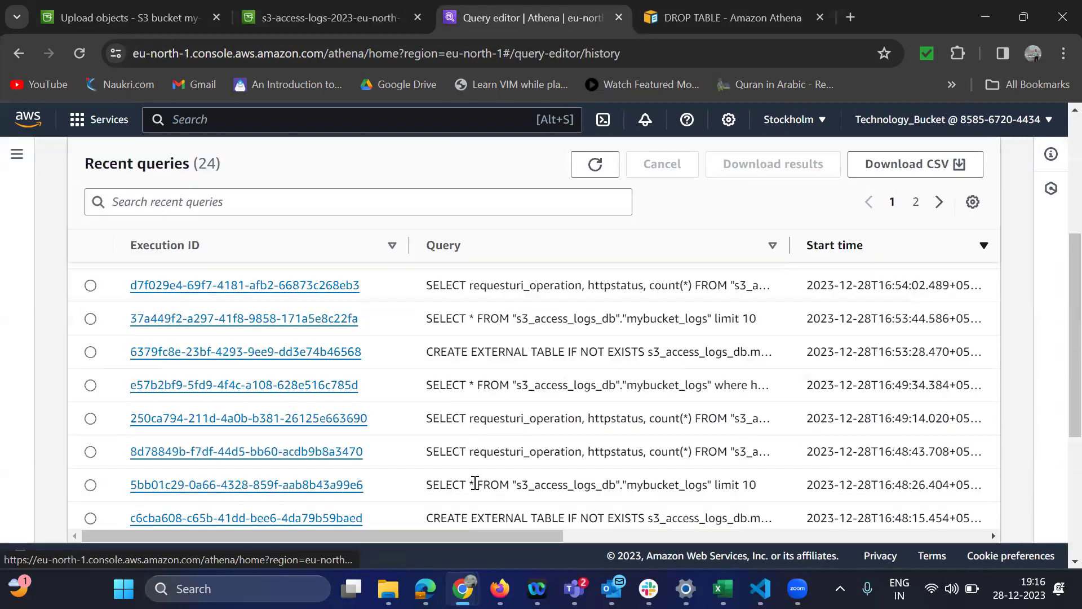
{"action": "scroll", "coordinate": [474, 481], "scroll_direction": "up", "scroll_amount": 5}
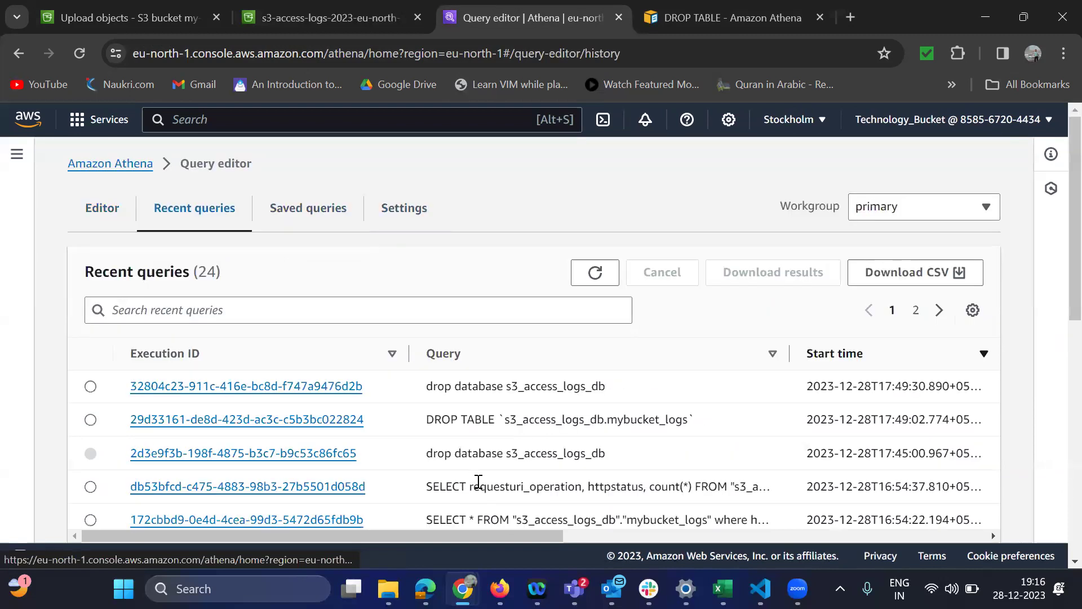
{"action": "scroll", "coordinate": [479, 482], "scroll_direction": "down", "scroll_amount": 5}
{"action": "scroll", "coordinate": [479, 482], "scroll_direction": "up", "scroll_amount": 8}
{"action": "left_click", "coordinate": [90, 388]}
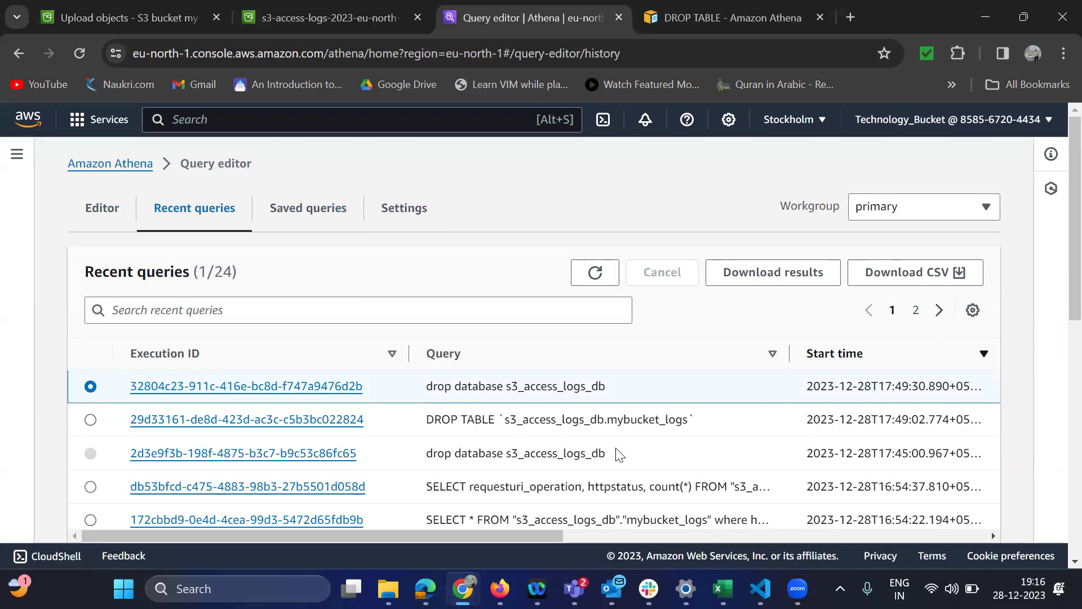
{"action": "scroll", "coordinate": [620, 454], "scroll_direction": "down", "scroll_amount": 5}
{"action": "scroll", "coordinate": [620, 446], "scroll_direction": "up", "scroll_amount": 5}
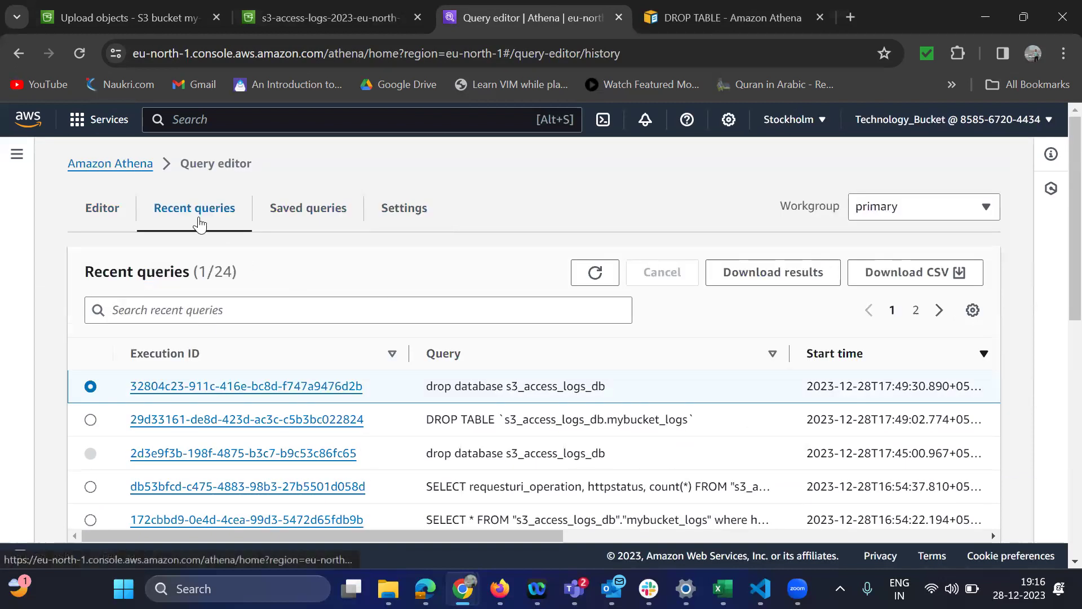
- Return to the Athena editor, consult the Athena_Class_1 diagram in draw.io, and switch back to the query editor
{"action": "left_click", "coordinate": [98, 226]}
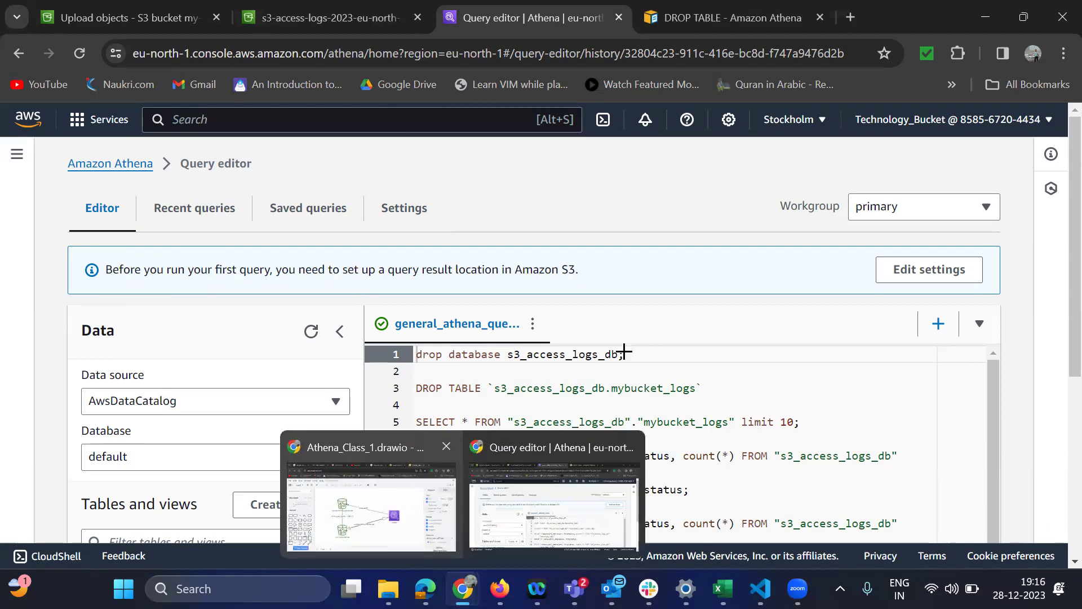
{"action": "key", "text": "alt+Tab"}
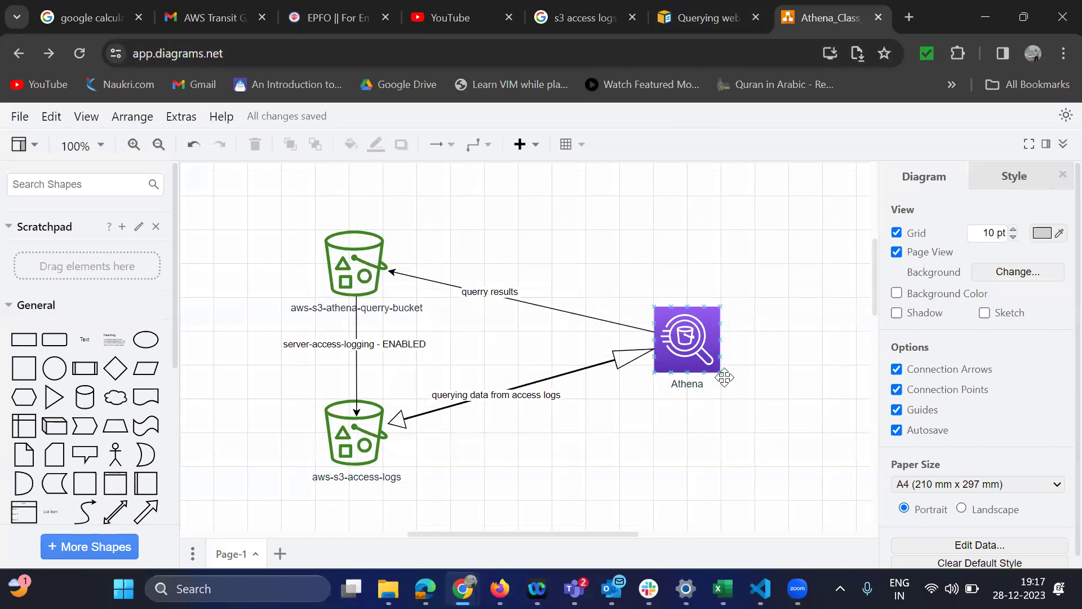
{"action": "key", "text": "alt+Tab"}
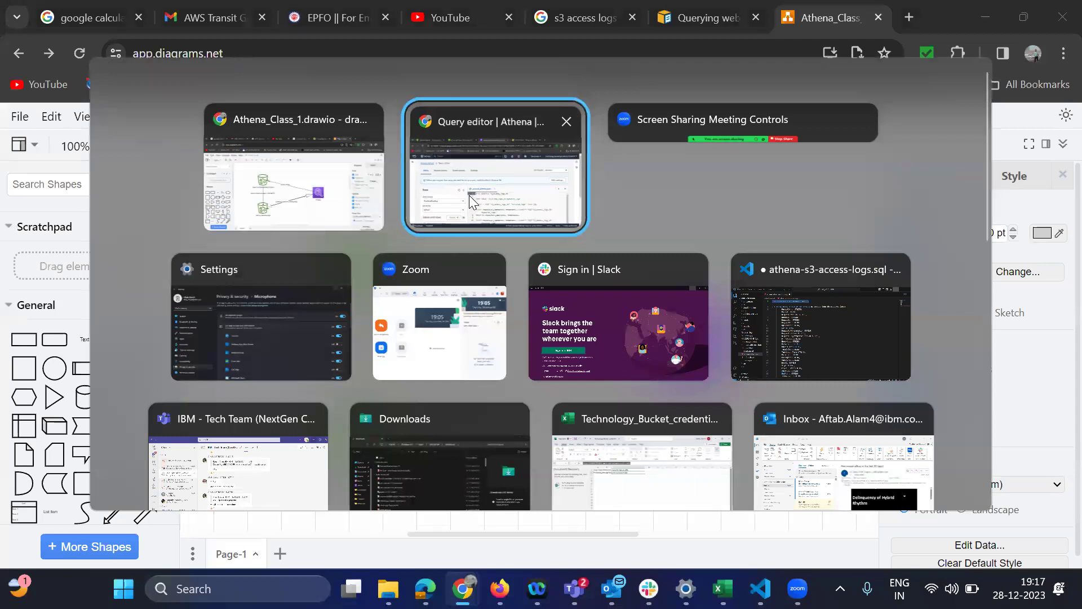
{"action": "left_click", "coordinate": [470, 202]}
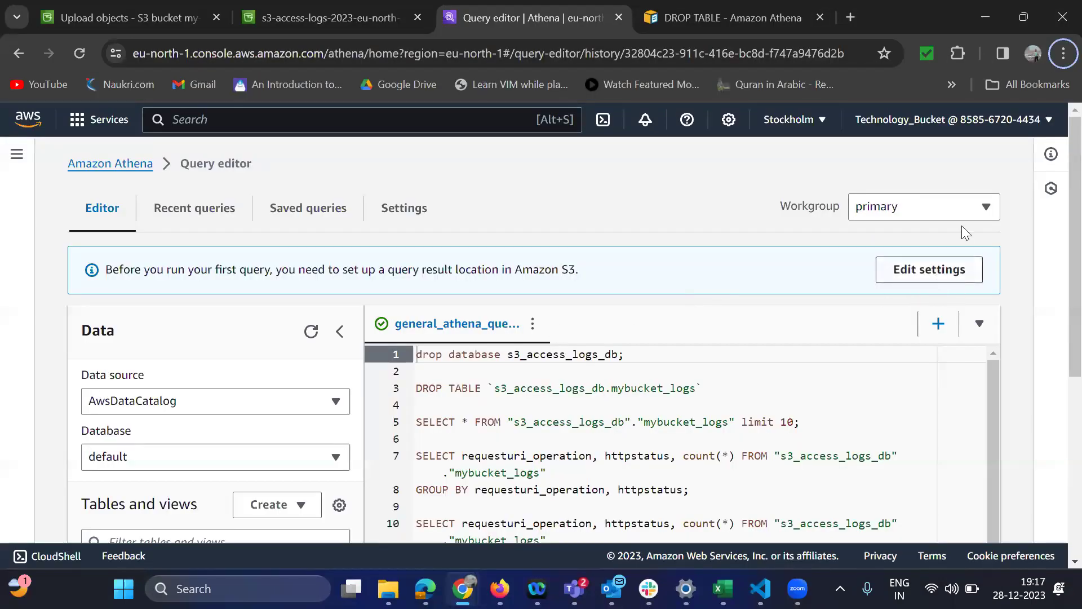
- Open the query result settings for editing and look through the s3-logs folder of the s3-access-logs-2023-eu-north-1 bucket without choosing a location
{"action": "left_click", "coordinate": [937, 280]}
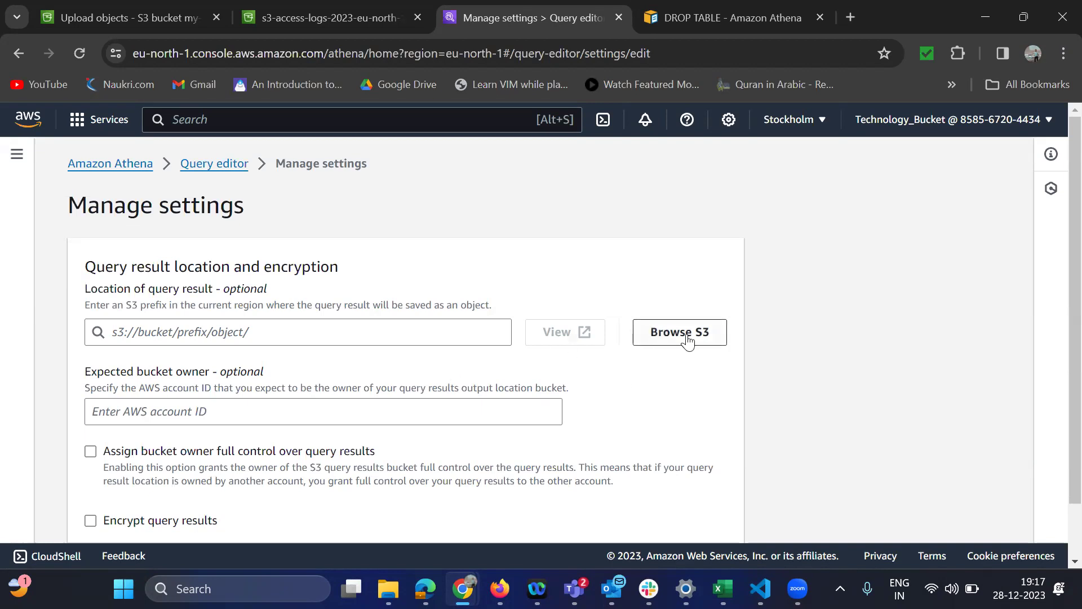
{"action": "left_click", "coordinate": [671, 337]}
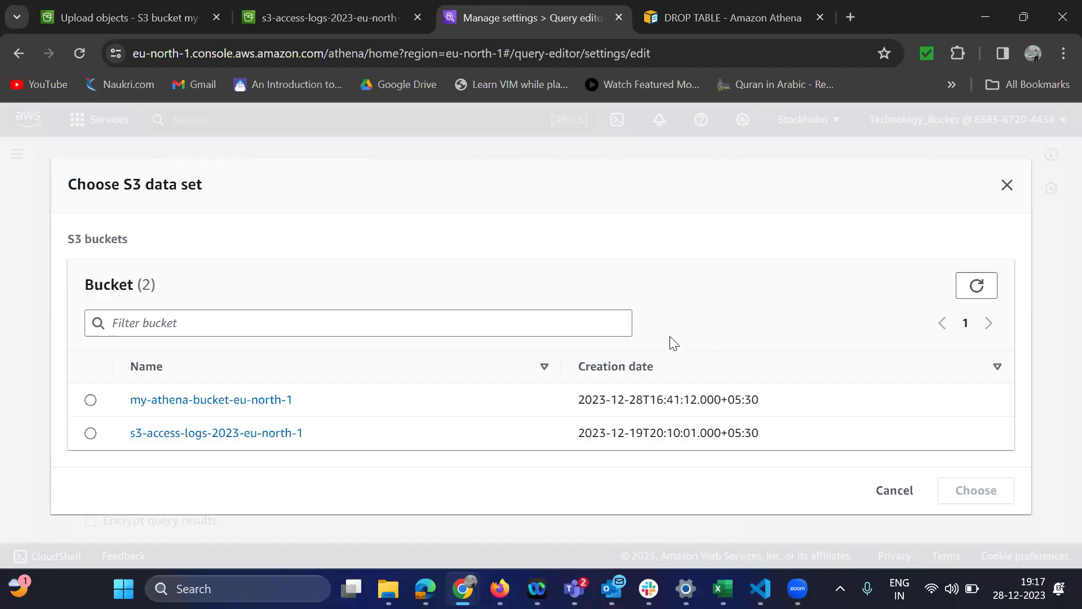
{"action": "left_click", "coordinate": [235, 433]}
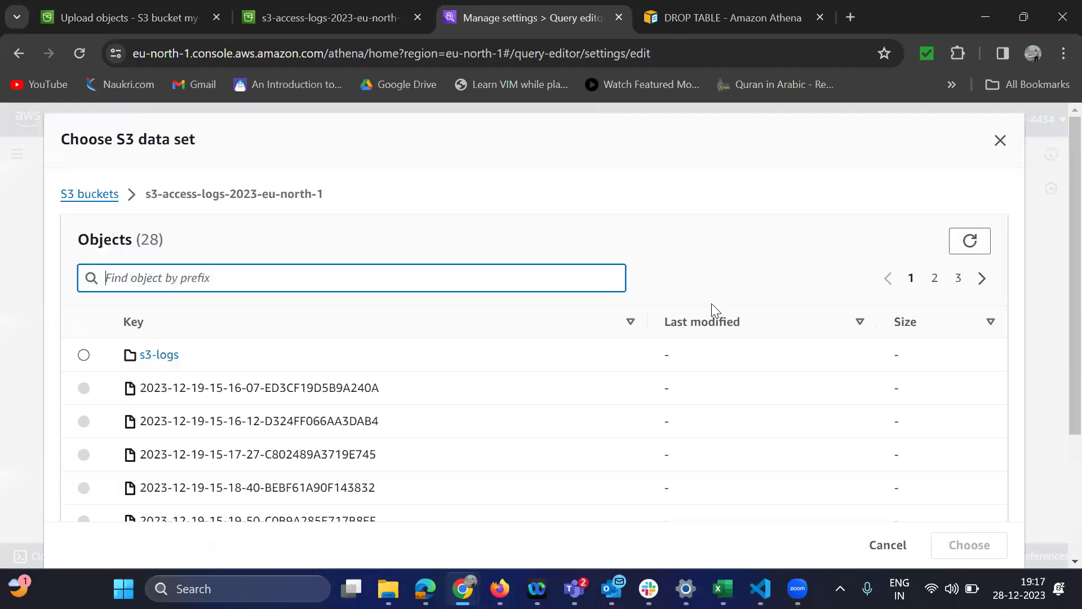
{"action": "scroll", "coordinate": [712, 310], "scroll_direction": "down", "scroll_amount": 4}
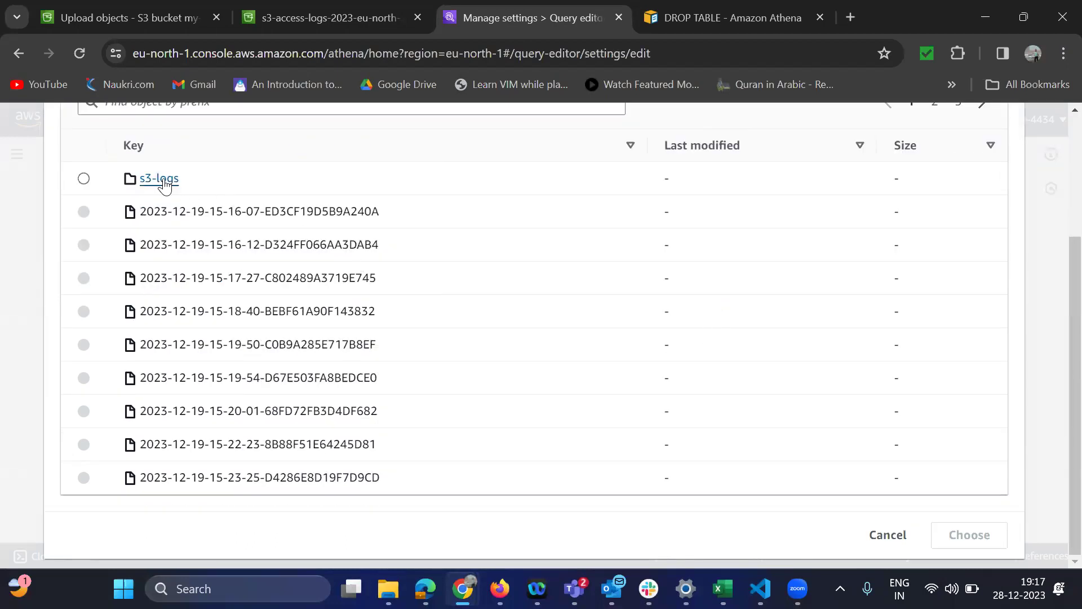
{"action": "left_click", "coordinate": [163, 178]}
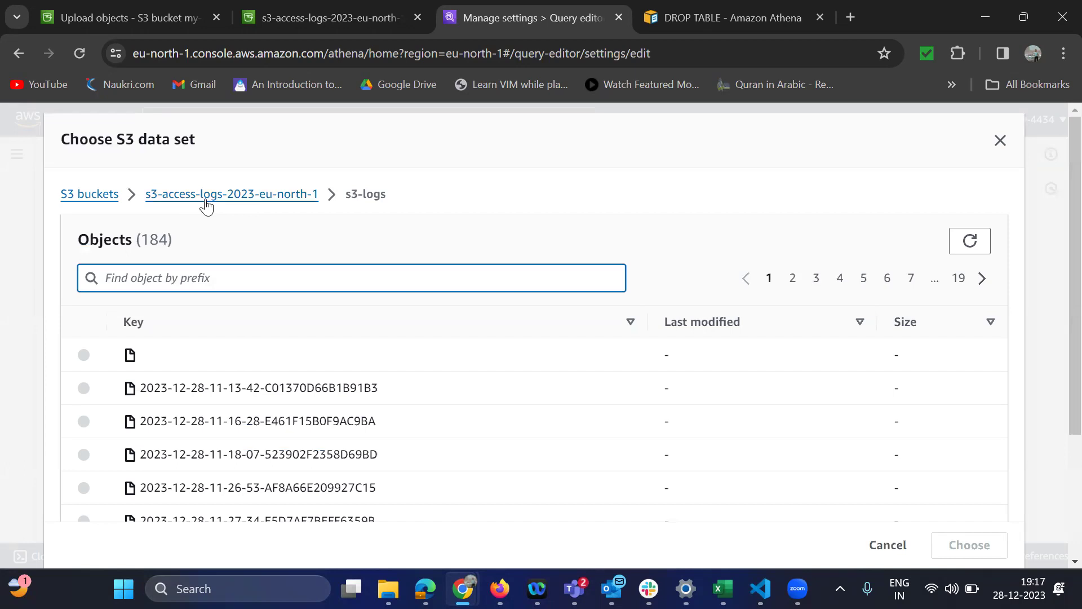
{"action": "scroll", "coordinate": [615, 351], "scroll_direction": "down", "scroll_amount": 3}
{"action": "left_click", "coordinate": [887, 536]}
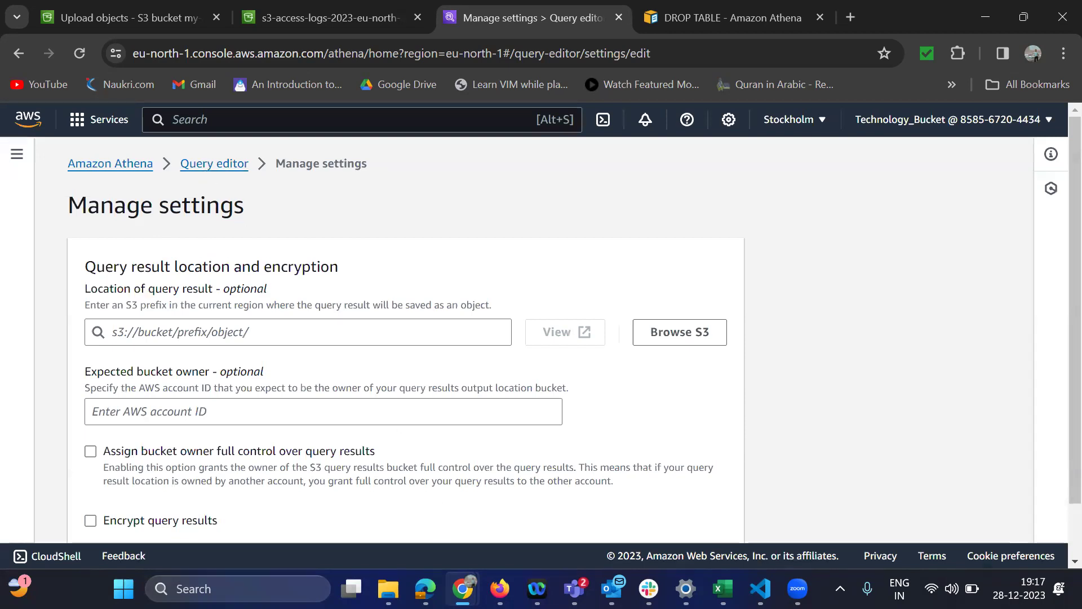
- Check in the draw.io diagram which bucket receives Athena's query results, and return to the Athena settings page
{"action": "mouse_move", "coordinate": [463, 589]}
{"action": "left_click", "coordinate": [381, 496]}
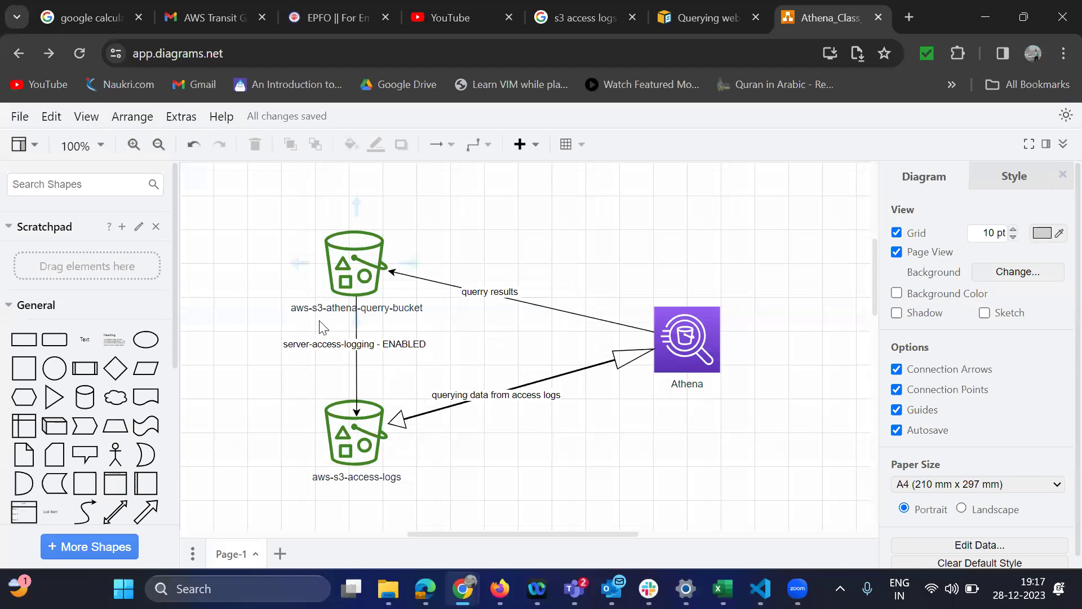
{"action": "mouse_move", "coordinate": [499, 589]}
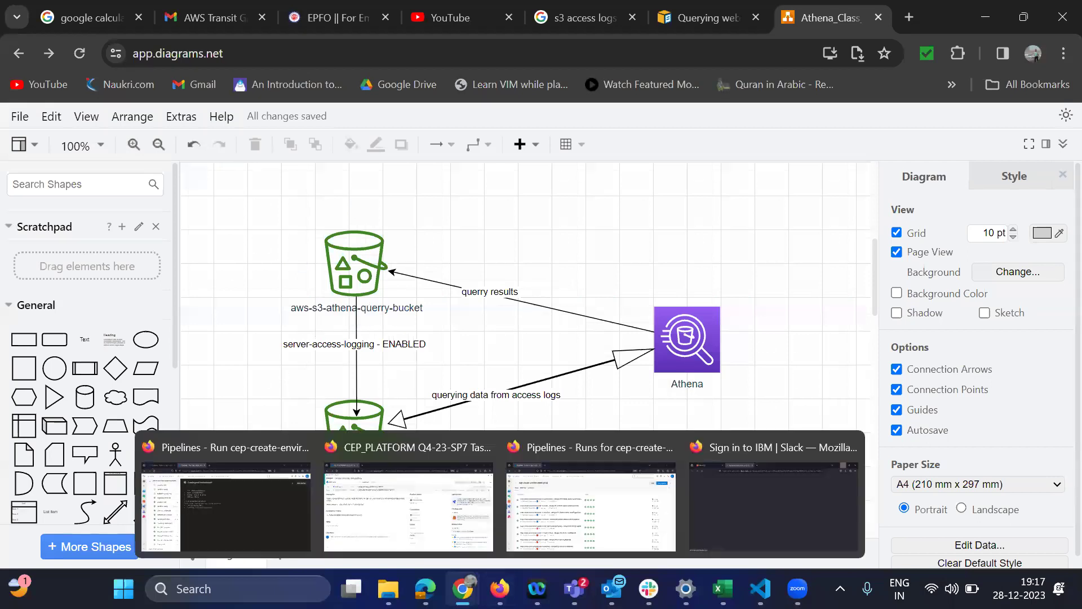
{"action": "mouse_move", "coordinate": [462, 588]}
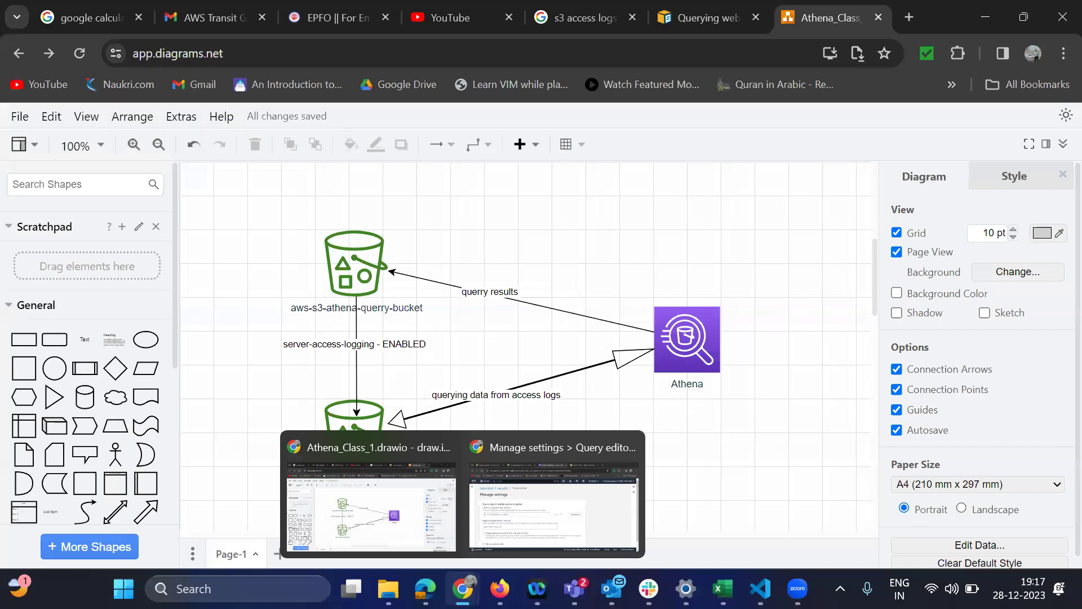
{"action": "left_click", "coordinate": [518, 495]}
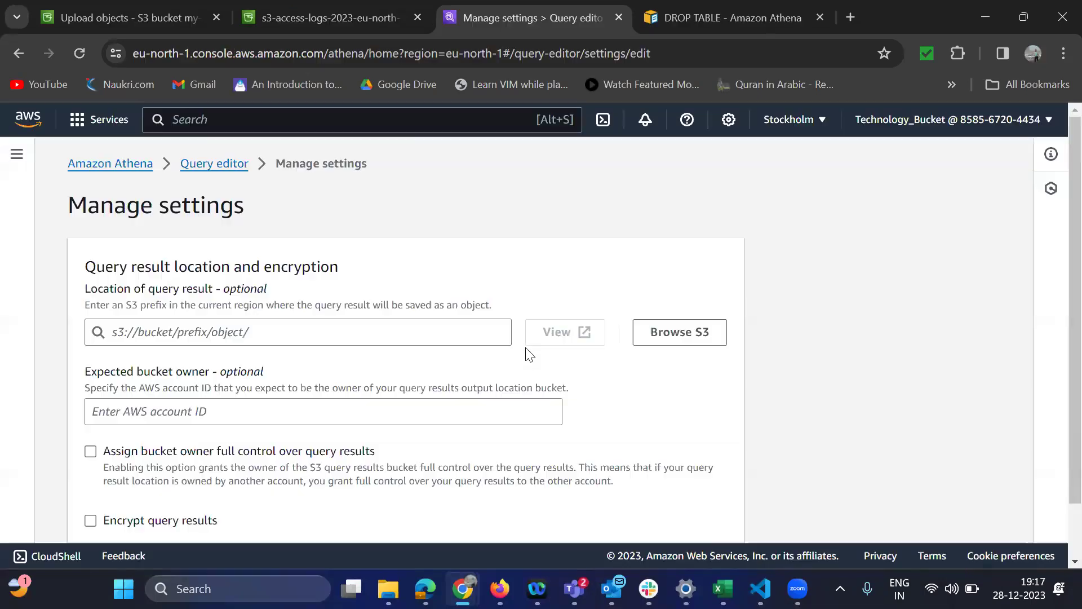
- Browse the my-athena-bucket-eu-north-1 bucket and choose its Unsaved folder as the location of query results
{"action": "left_click", "coordinate": [655, 338]}
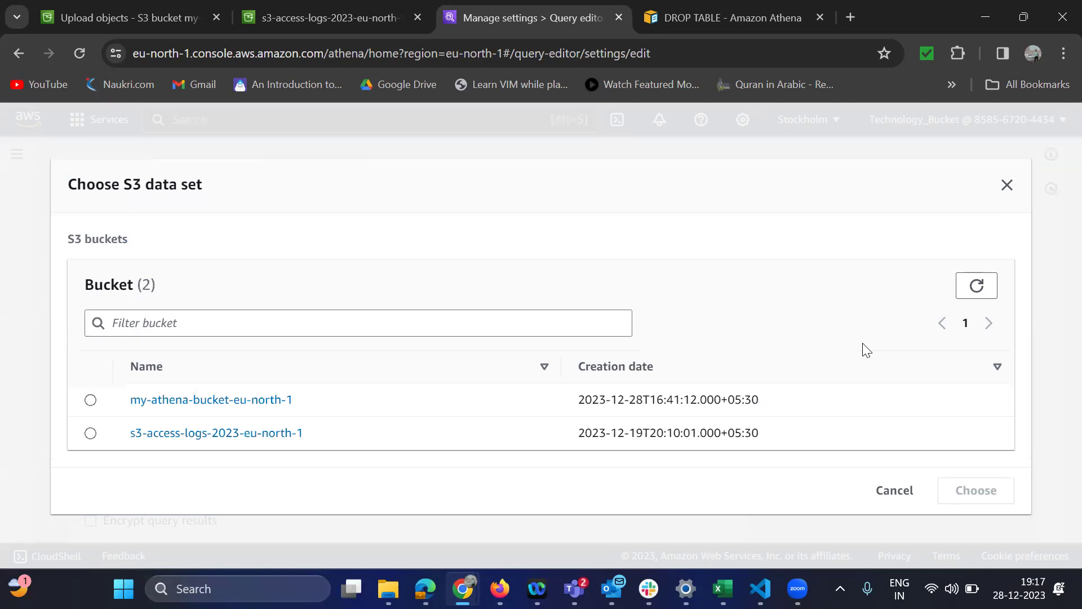
{"action": "left_click", "coordinate": [227, 401]}
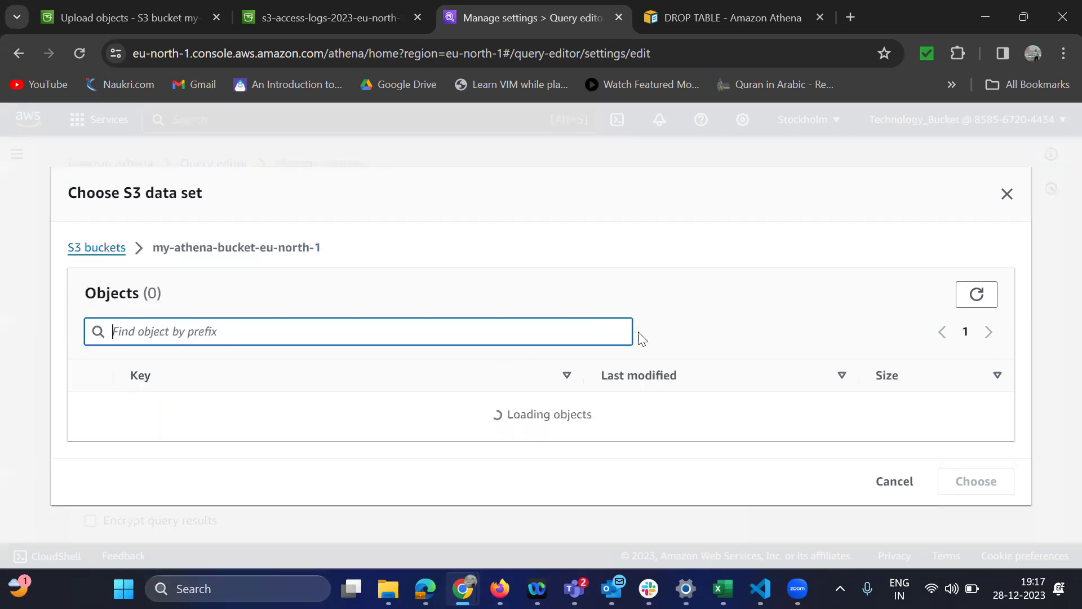
{"action": "scroll", "coordinate": [691, 398], "scroll_direction": "down", "scroll_amount": 4}
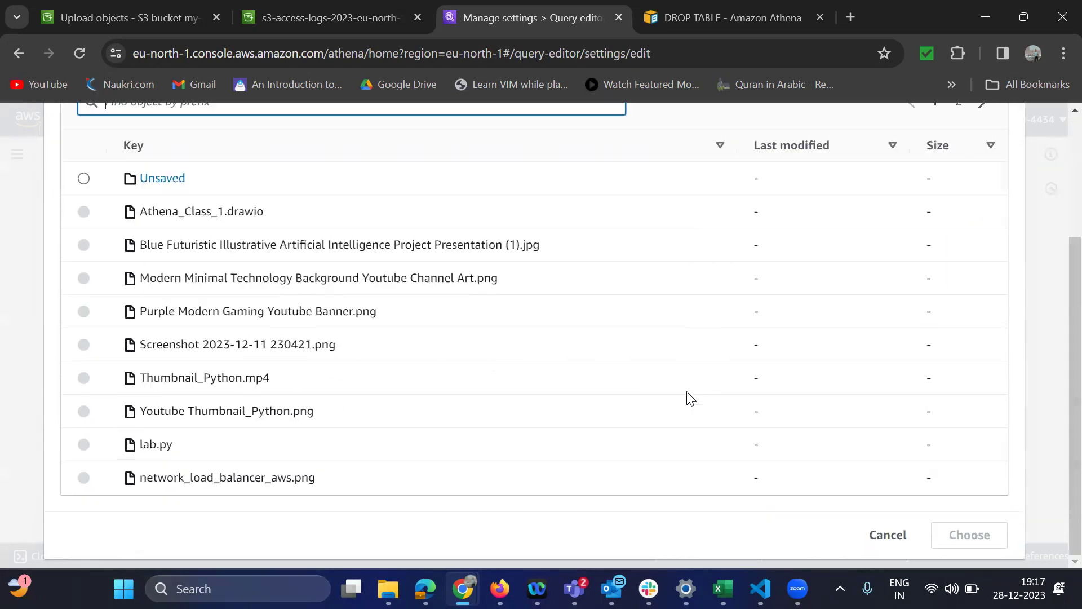
{"action": "scroll", "coordinate": [691, 399], "scroll_direction": "up", "scroll_amount": 3}
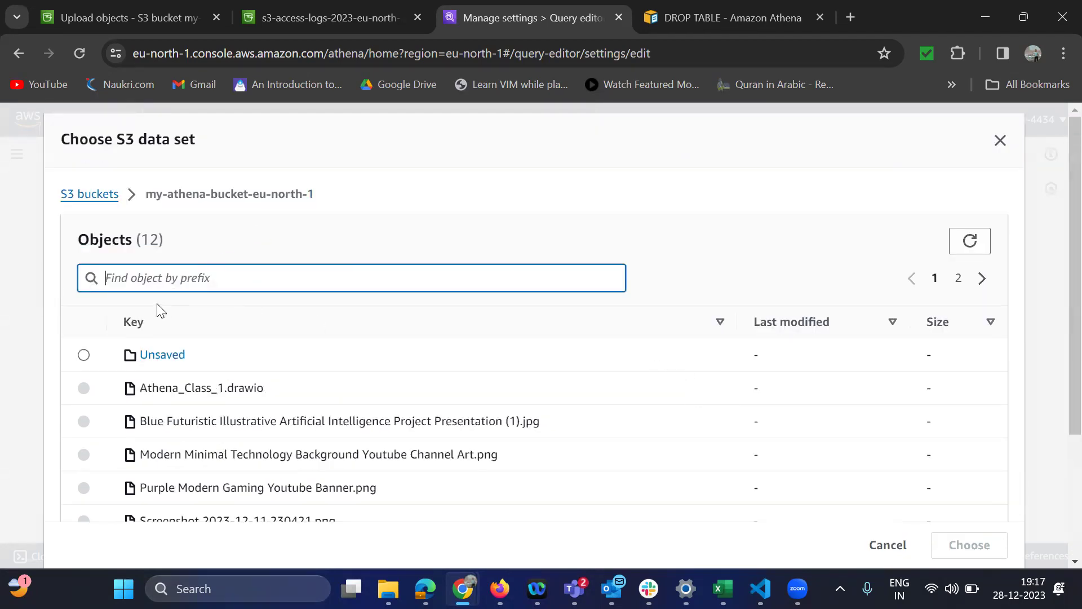
{"action": "scroll", "coordinate": [369, 302], "scroll_direction": "down", "scroll_amount": 3}
{"action": "scroll", "coordinate": [440, 295], "scroll_direction": "up", "scroll_amount": 3}
{"action": "scroll", "coordinate": [710, 448], "scroll_direction": "down", "scroll_amount": 3}
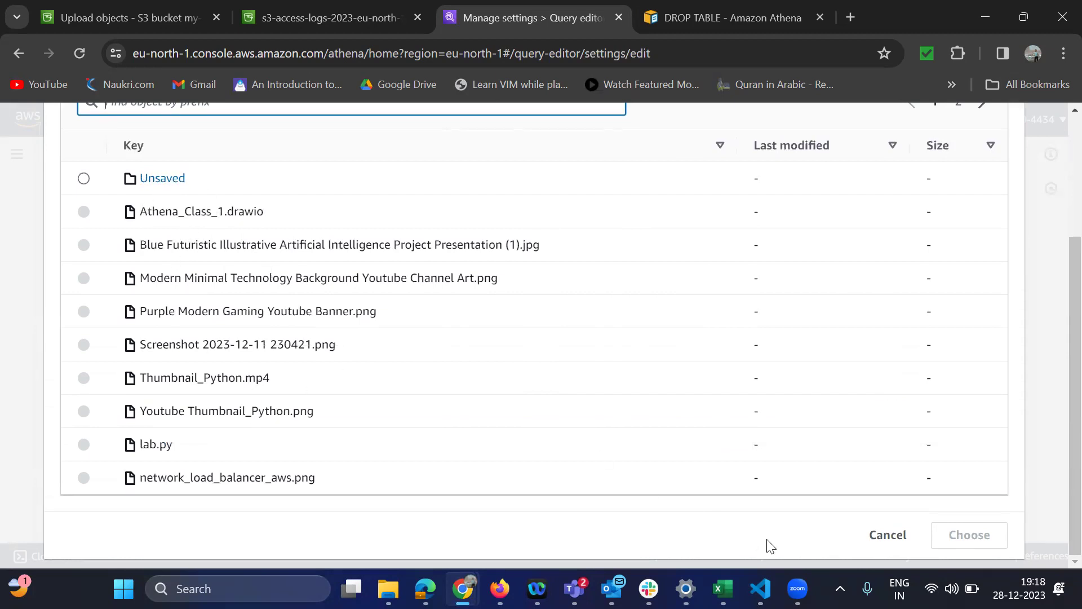
{"action": "scroll", "coordinate": [551, 466], "scroll_direction": "up", "scroll_amount": 2}
{"action": "scroll", "coordinate": [551, 466], "scroll_direction": "down", "scroll_amount": 2}
{"action": "scroll", "coordinate": [551, 466], "scroll_direction": "up", "scroll_amount": 3}
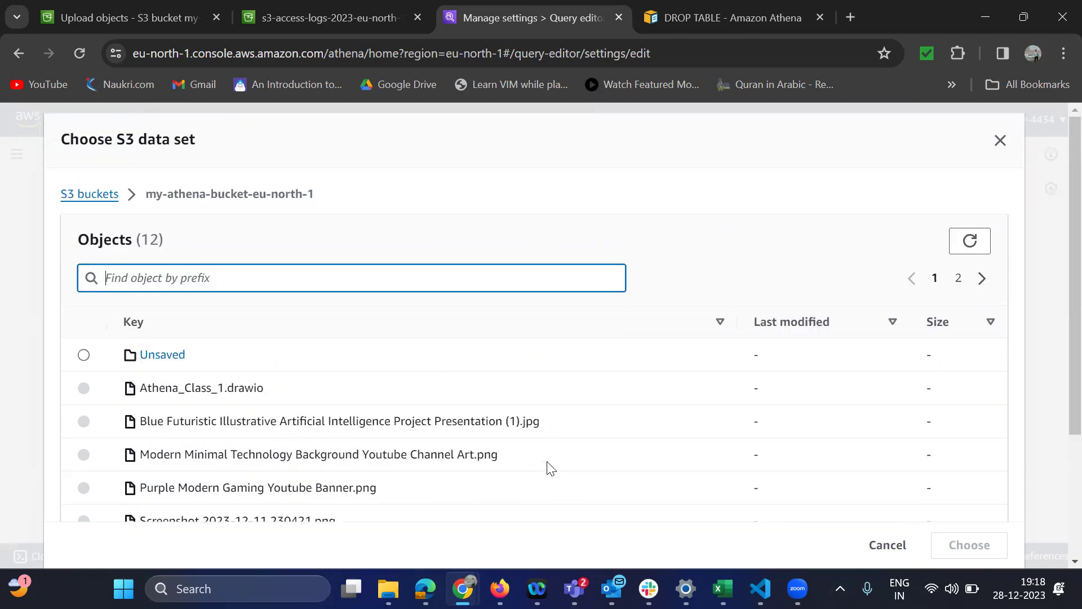
{"action": "scroll", "coordinate": [551, 469], "scroll_direction": "down", "scroll_amount": 3}
{"action": "scroll", "coordinate": [550, 469], "scroll_direction": "up", "scroll_amount": 3}
{"action": "left_click", "coordinate": [85, 357]}
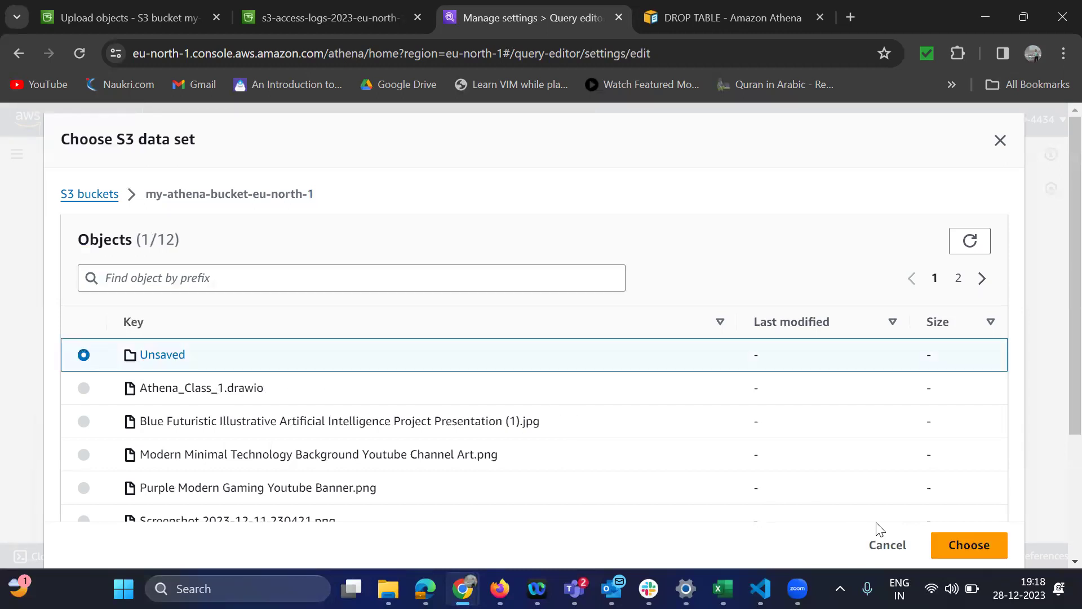
{"action": "left_click", "coordinate": [968, 545]}
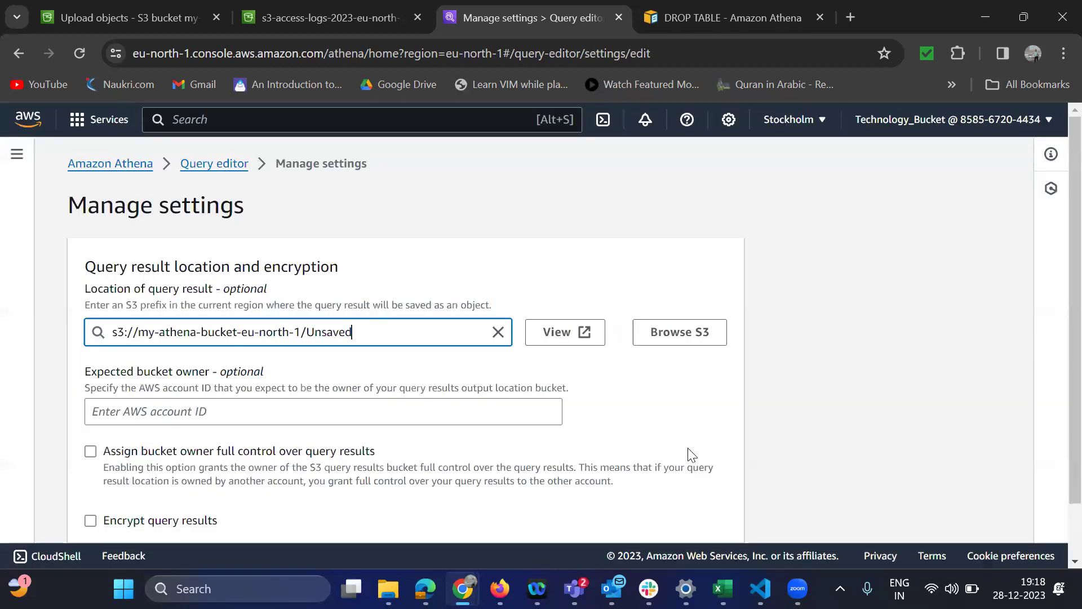
- Shorten the query result location to s3://my-athena-bucket-eu-north-1 and save the settings
{"action": "scroll", "coordinate": [693, 454], "scroll_direction": "down", "scroll_amount": 1}
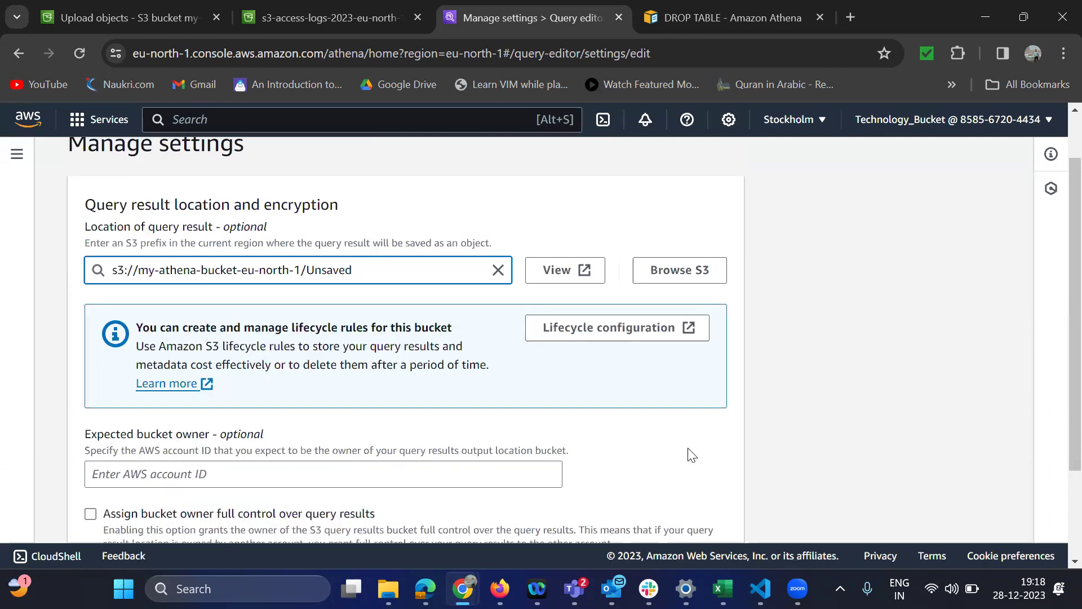
{"action": "scroll", "coordinate": [692, 454], "scroll_direction": "down", "scroll_amount": 3}
{"action": "scroll", "coordinate": [688, 452], "scroll_direction": "up", "scroll_amount": 4}
{"action": "left_click_drag", "start_coordinate": [365, 333], "coordinate": [311, 335]}
{"action": "key", "text": "BackSpace"}
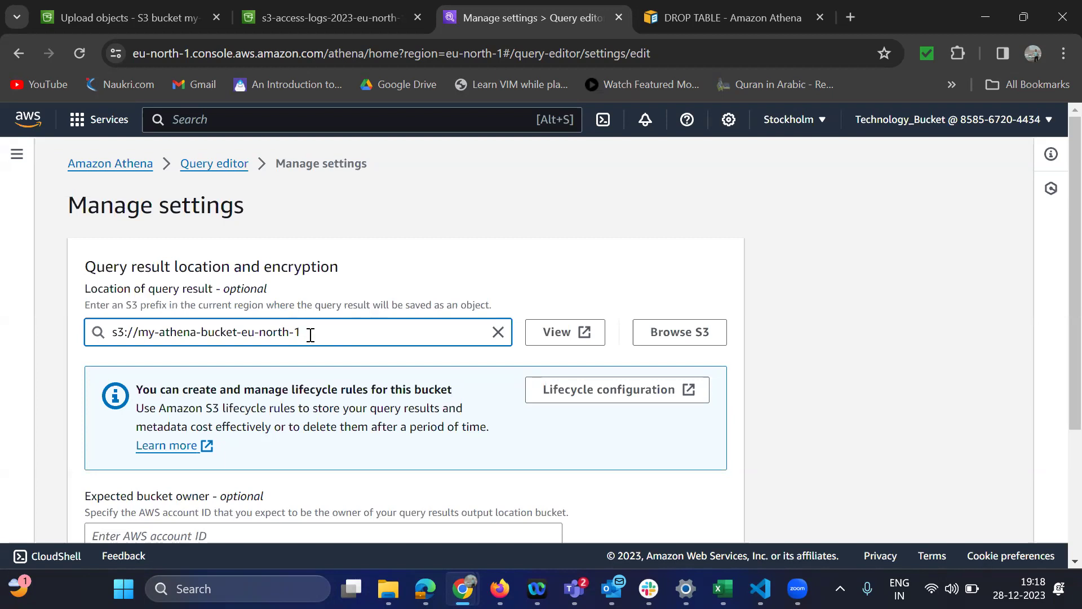
{"action": "scroll", "coordinate": [321, 339], "scroll_direction": "down", "scroll_amount": 1}
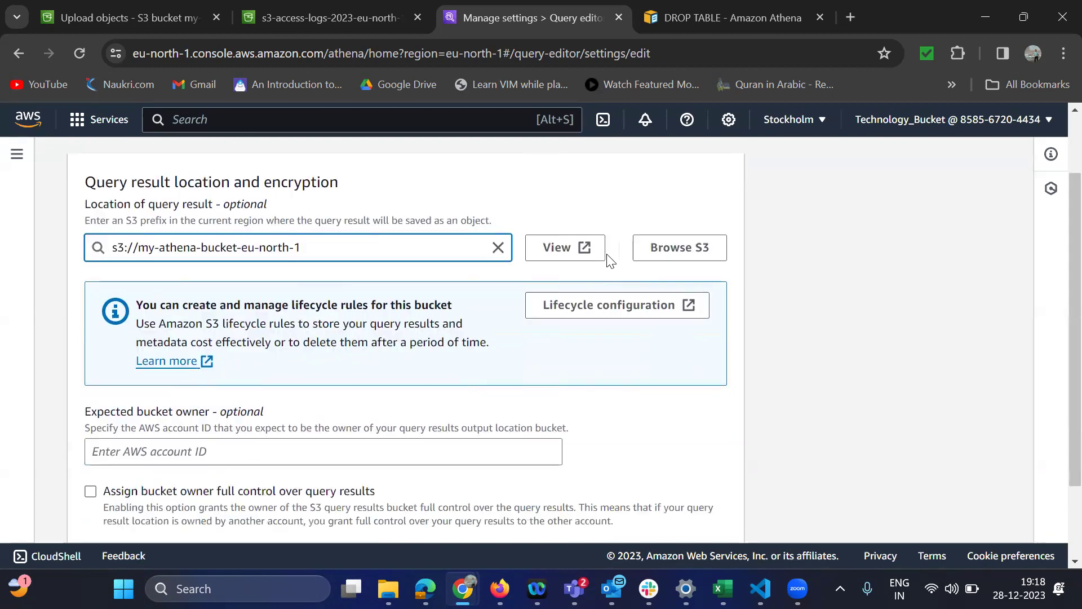
{"action": "scroll", "coordinate": [321, 340], "scroll_direction": "down", "scroll_amount": 2}
{"action": "left_click", "coordinate": [713, 514]}
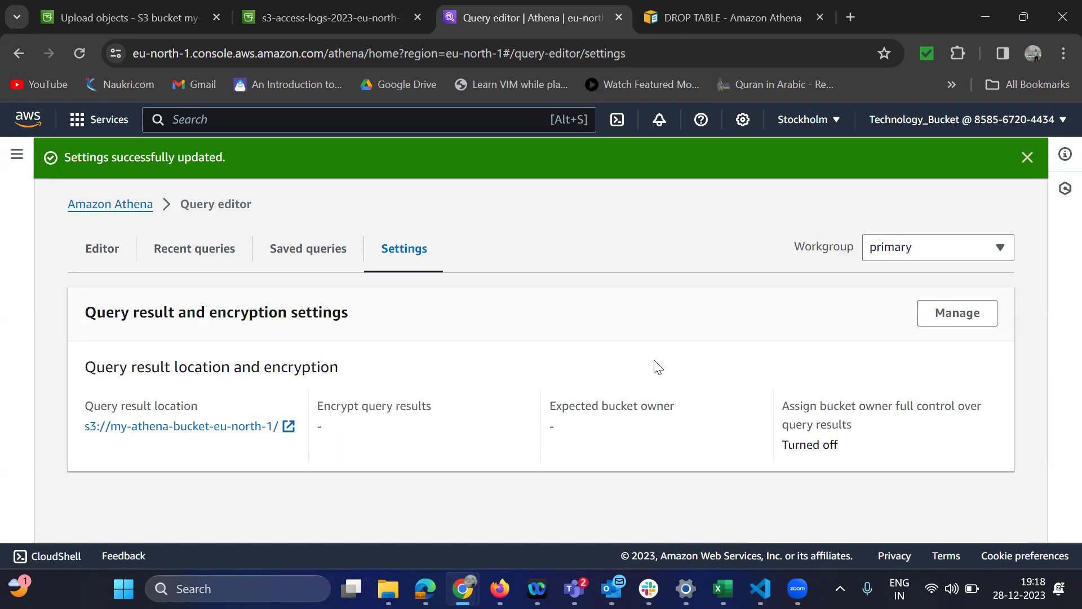
- Return to the query editor and examine the data source, database, tables and views available for querying
{"action": "left_click", "coordinate": [118, 262]}
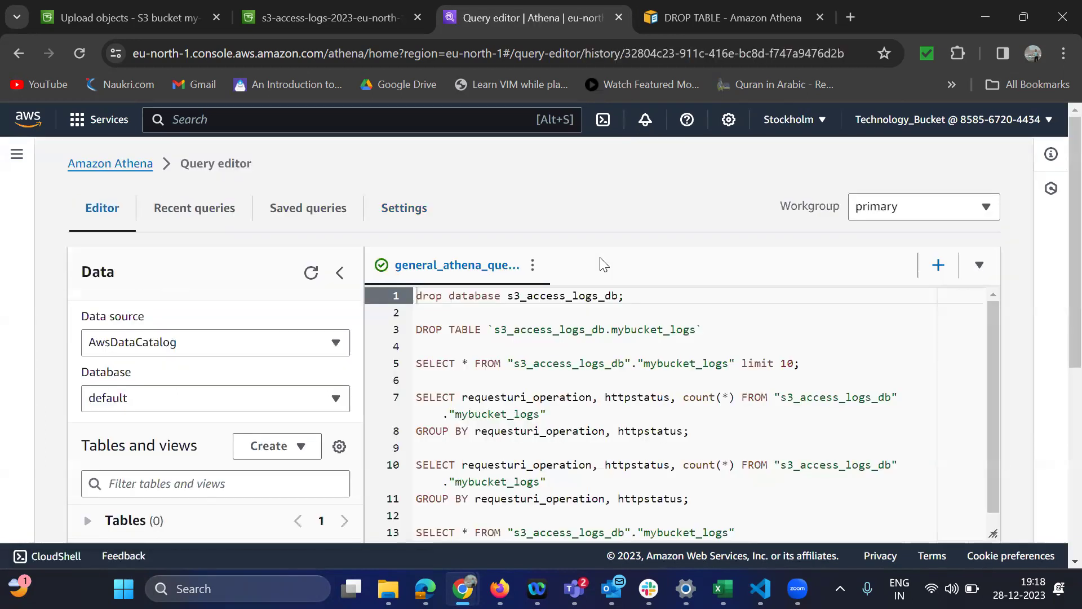
{"action": "scroll", "coordinate": [217, 425], "scroll_direction": "down", "scroll_amount": 3}
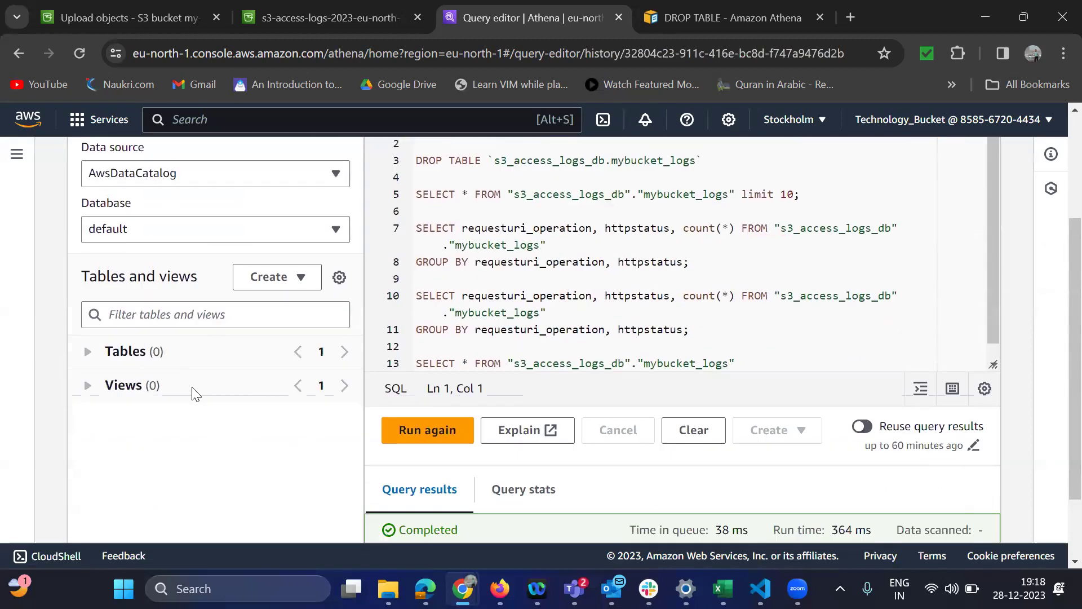
{"action": "left_click", "coordinate": [311, 237]}
{"action": "left_click", "coordinate": [208, 236]}
{"action": "scroll", "coordinate": [151, 282], "scroll_direction": "up", "scroll_amount": 1}
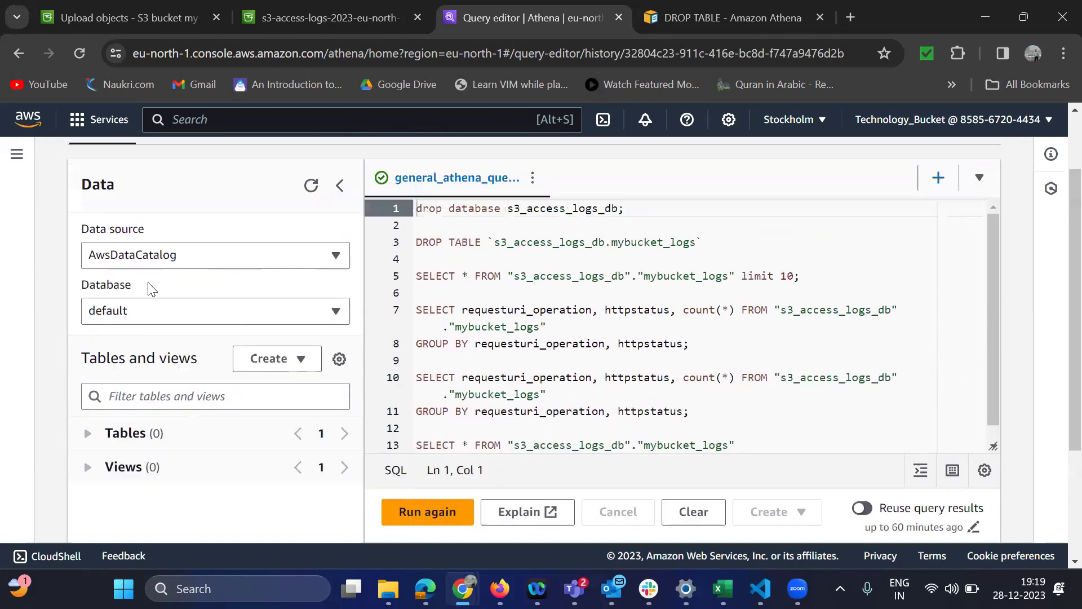
{"action": "scroll", "coordinate": [143, 423], "scroll_direction": "down", "scroll_amount": 1}
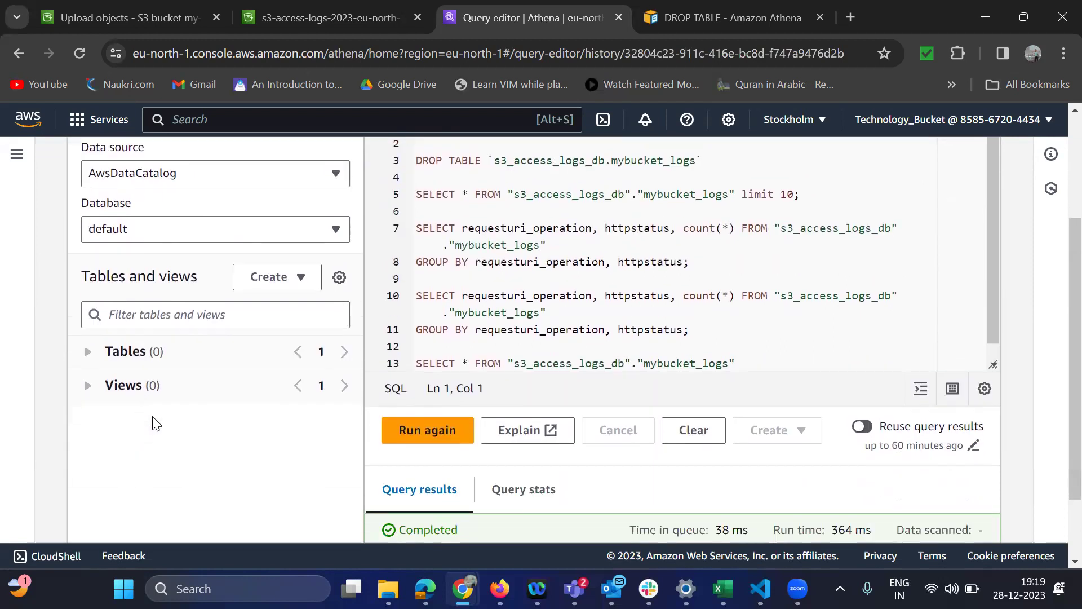
{"action": "scroll", "coordinate": [208, 427], "scroll_direction": "up", "scroll_amount": 1}
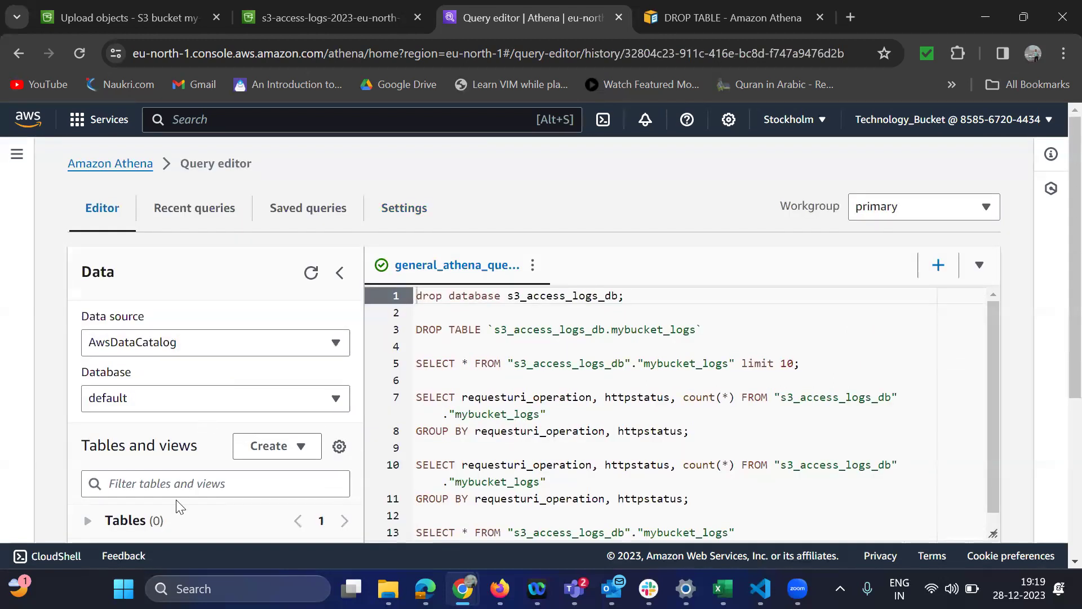
{"action": "scroll", "coordinate": [176, 502], "scroll_direction": "down", "scroll_amount": 1}
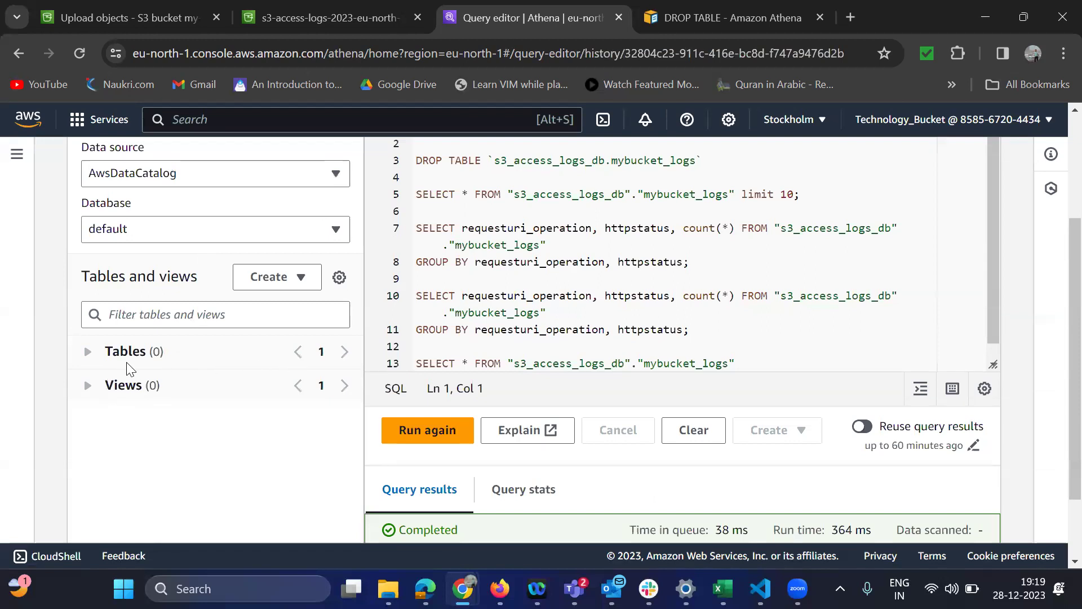
{"action": "scroll", "coordinate": [264, 457], "scroll_direction": "up", "scroll_amount": 3}
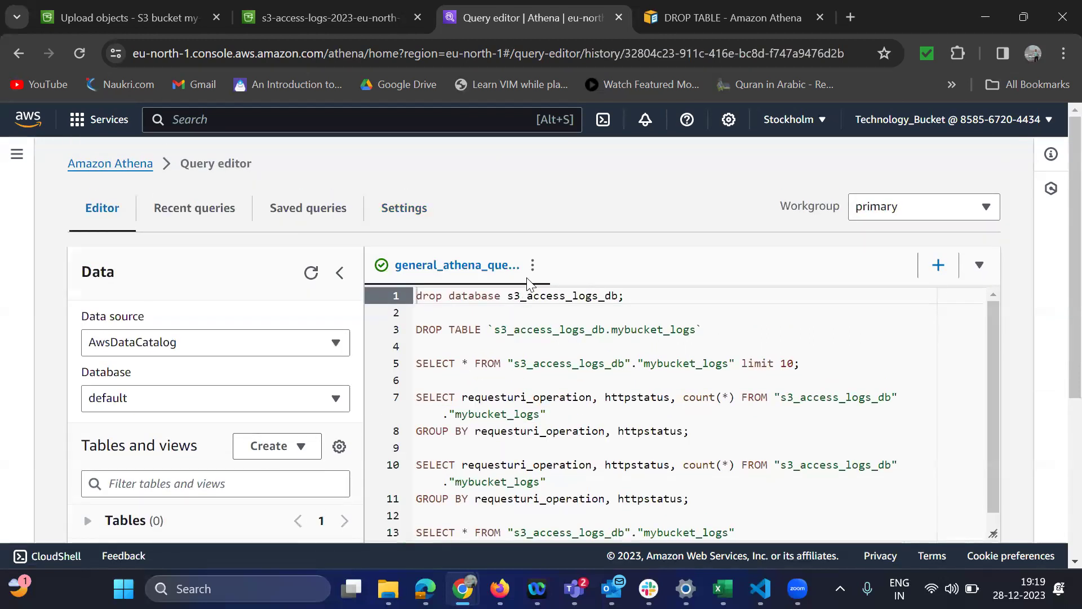
- Create a new blank query and close the general_athena_querry query, confirming its removal
{"action": "left_click", "coordinate": [937, 266]}
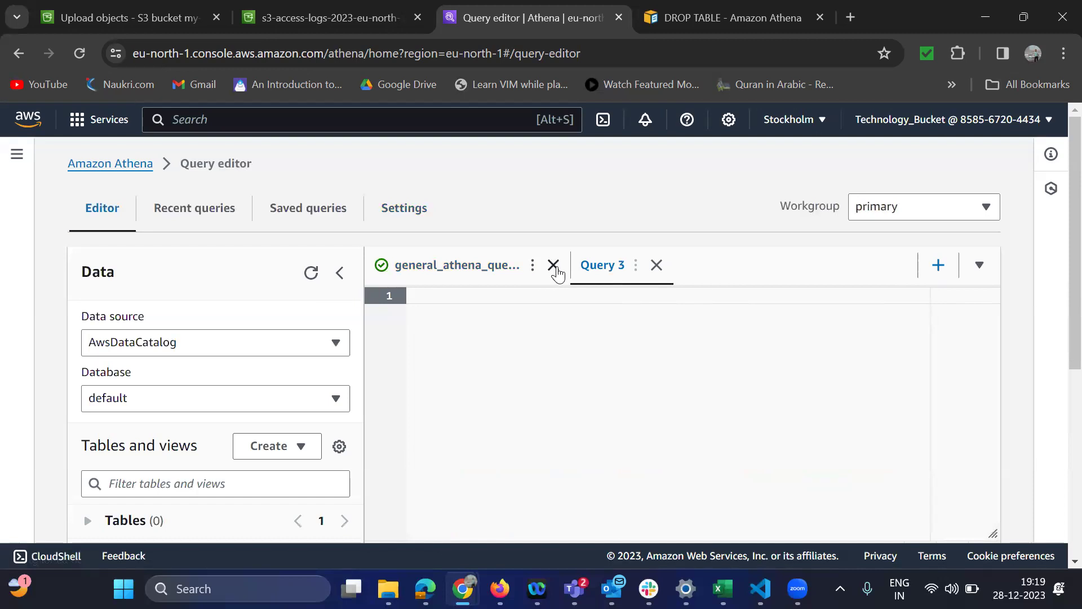
{"action": "left_click", "coordinate": [556, 272]}
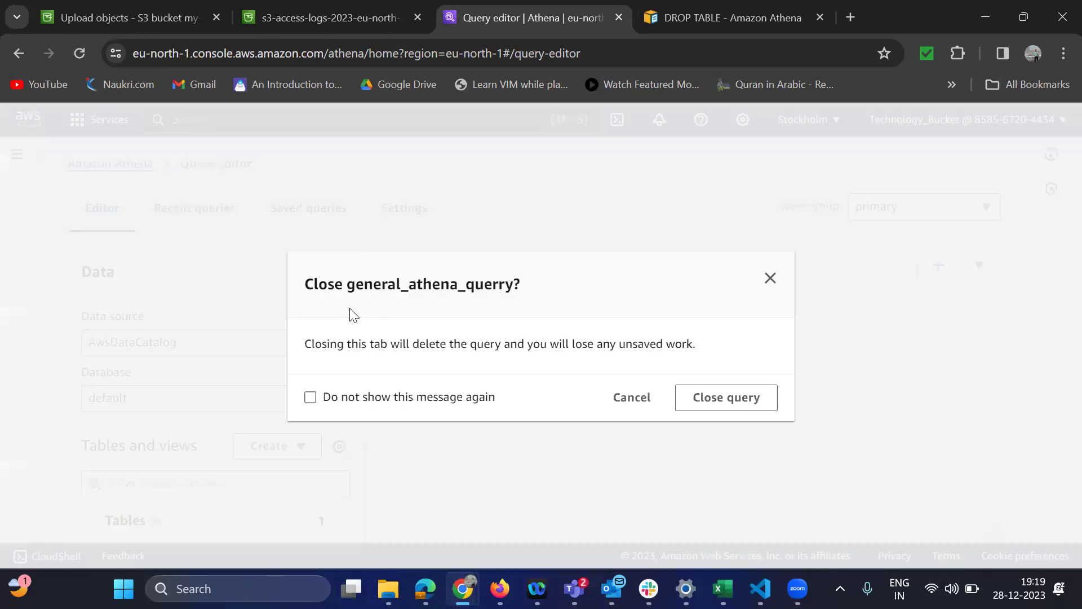
{"action": "left_click", "coordinate": [740, 413]}
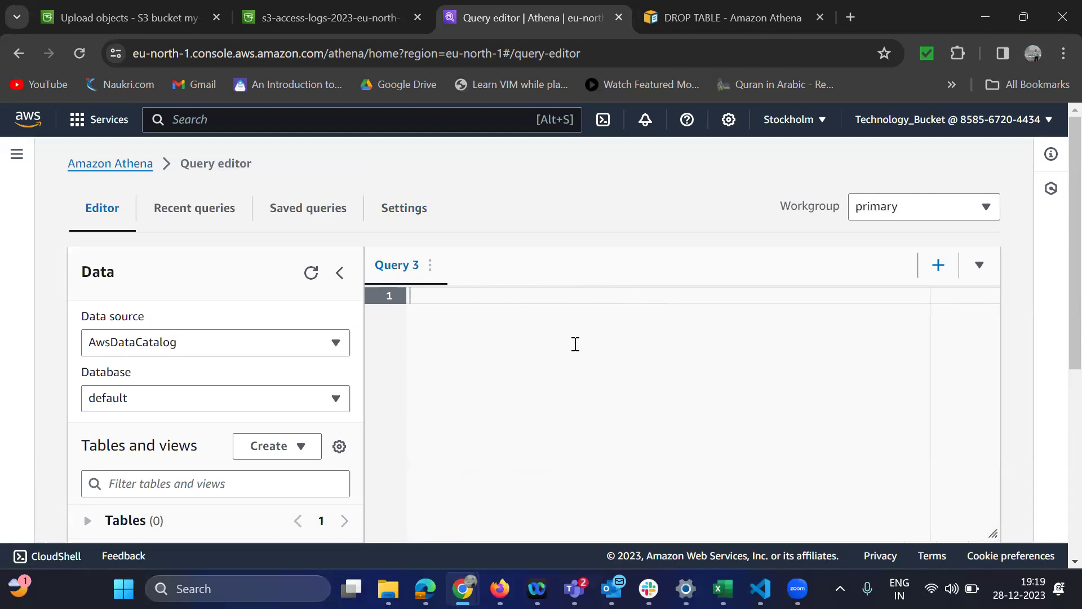
{"action": "scroll", "coordinate": [575, 344], "scroll_direction": "down", "scroll_amount": 2}
{"action": "scroll", "coordinate": [576, 344], "scroll_direction": "up", "scroll_amount": 2}
- Copy the statement "create database s3_access_logs_db;" from athena-s3-access-logs.sql in VS Code and paste it into the blank Athena query
{"action": "mouse_move", "coordinate": [765, 575]}
{"action": "left_click", "coordinate": [724, 506]}
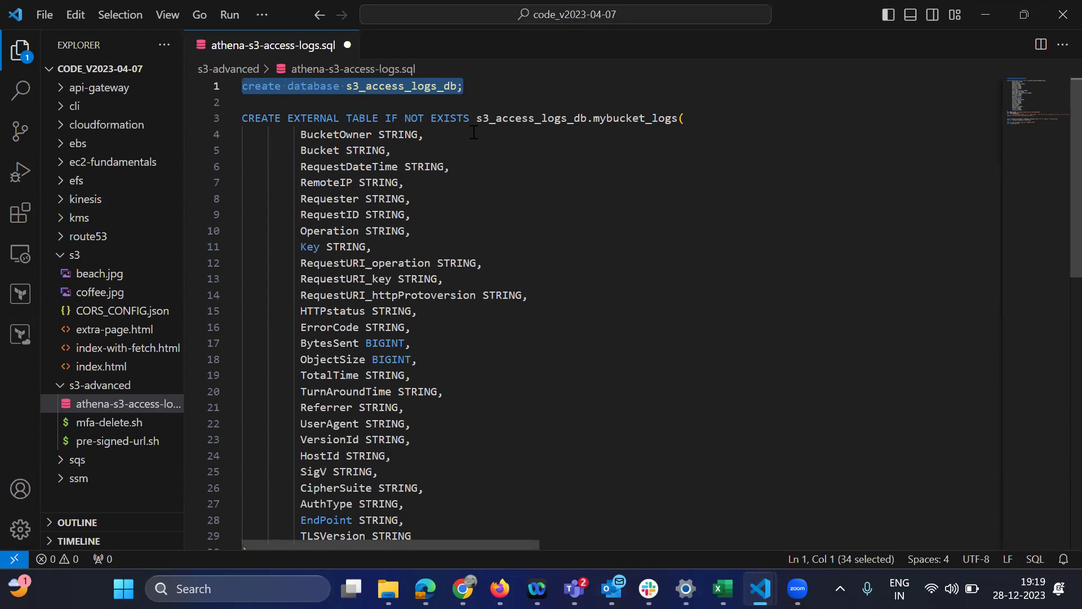
{"action": "left_click", "coordinate": [481, 85]}
{"action": "left_click_drag", "start_coordinate": [474, 86], "coordinate": [241, 87]}
{"action": "key", "text": "ctrl+c"}
{"action": "key", "text": "alt+Tab"}
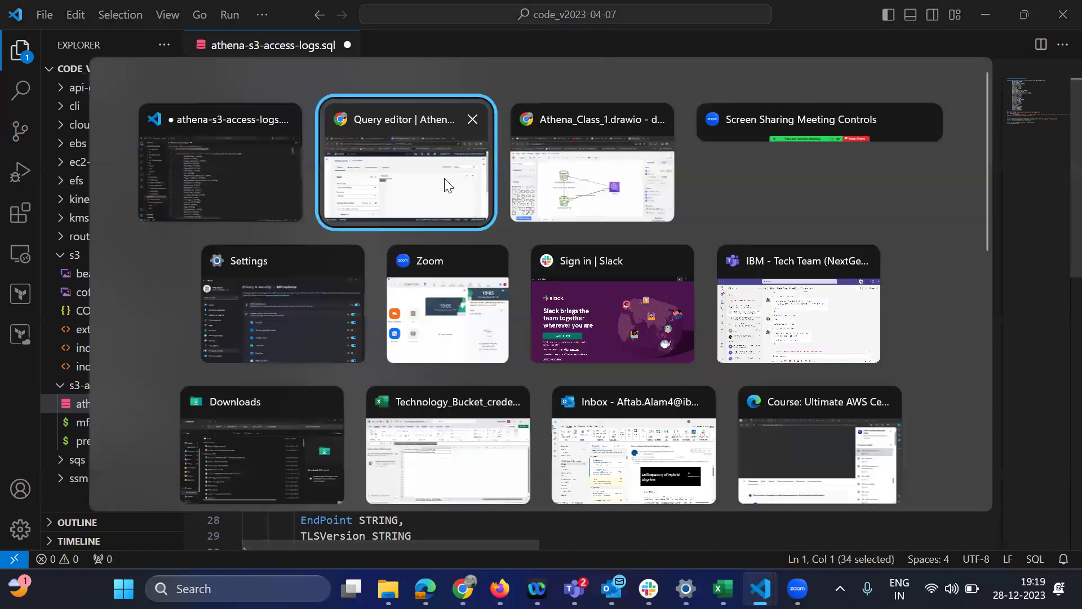
{"action": "left_click", "coordinate": [442, 181]}
{"action": "key", "text": "ctrl+v"}
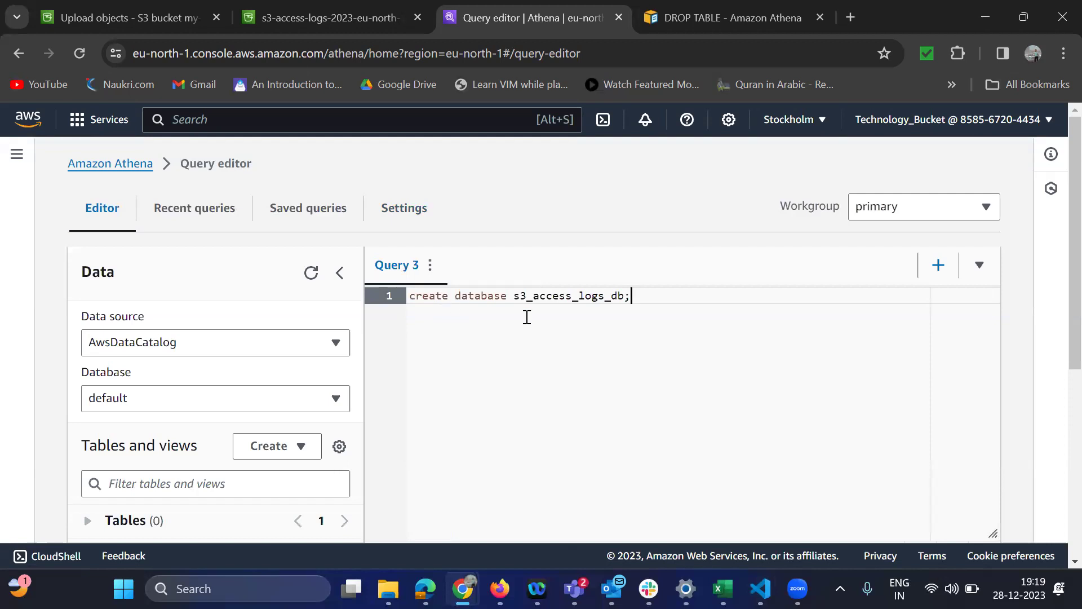
- Run the create database statement for s3_access_logs_db in Athena
{"action": "scroll", "coordinate": [678, 331], "scroll_direction": "down", "scroll_amount": 6}
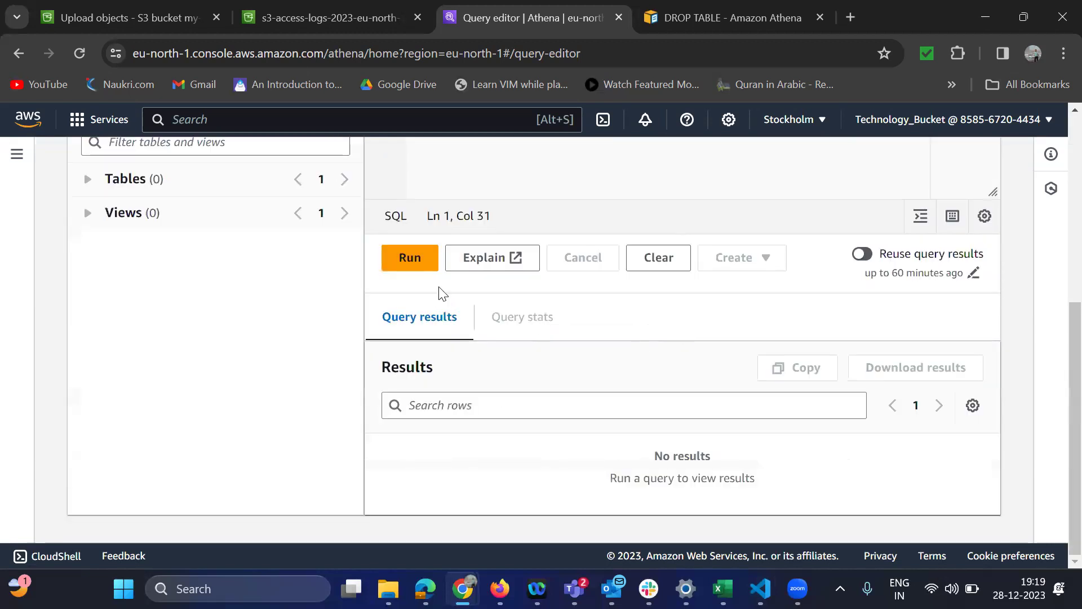
{"action": "left_click", "coordinate": [409, 258]}
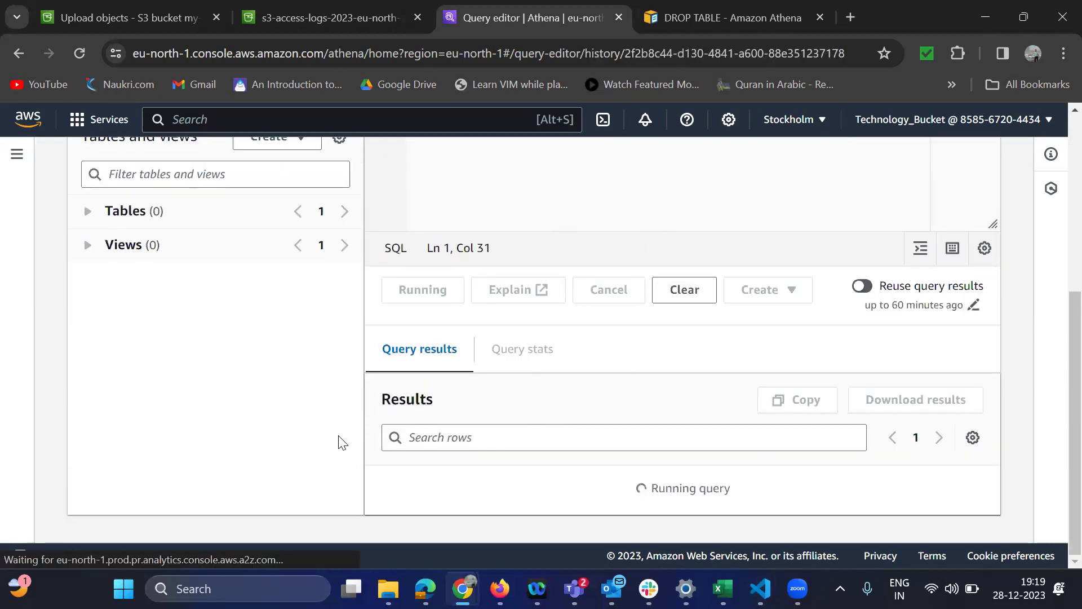
{"action": "scroll", "coordinate": [338, 442], "scroll_direction": "up", "scroll_amount": 5}
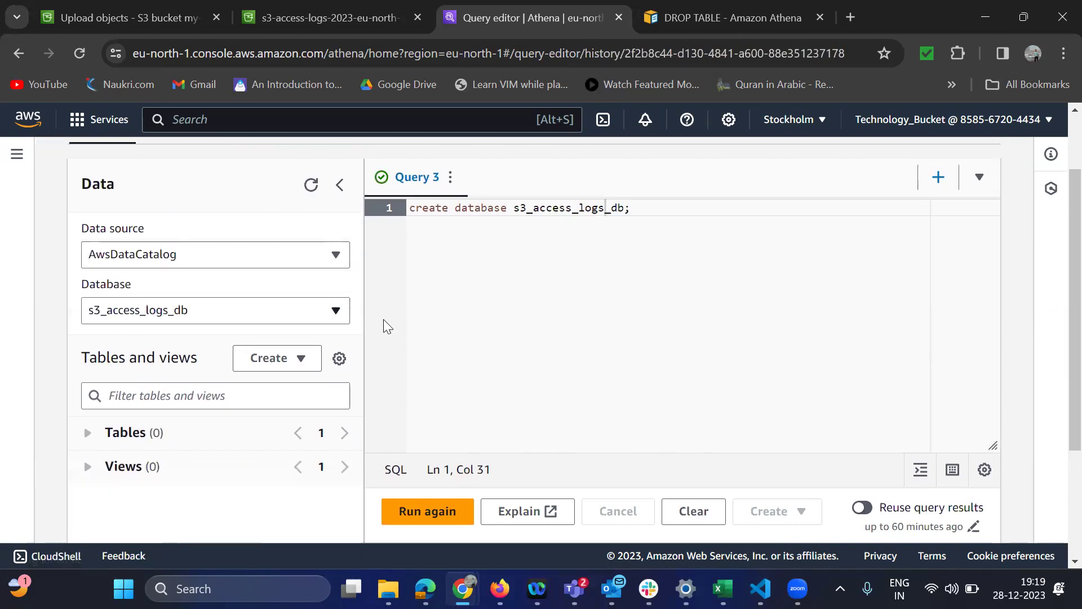
{"action": "scroll", "coordinate": [626, 341], "scroll_direction": "down", "scroll_amount": 3}
{"action": "scroll", "coordinate": [415, 458], "scroll_direction": "up", "scroll_amount": 4}
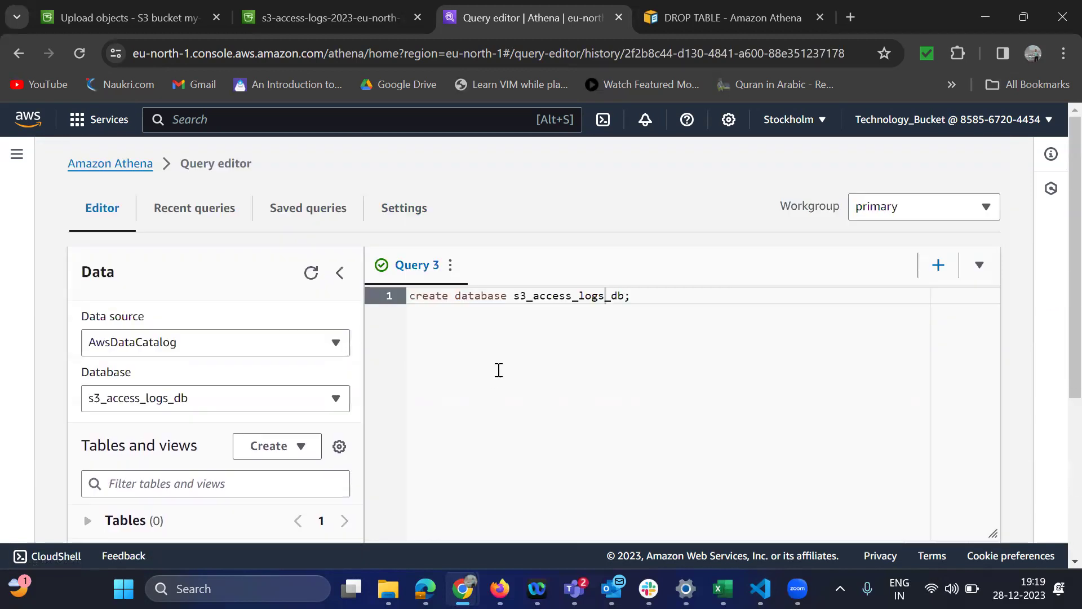
- Check the available databases for s3_access_logs_db, and add two empty lines below the create database statement
{"action": "left_click", "coordinate": [233, 403]}
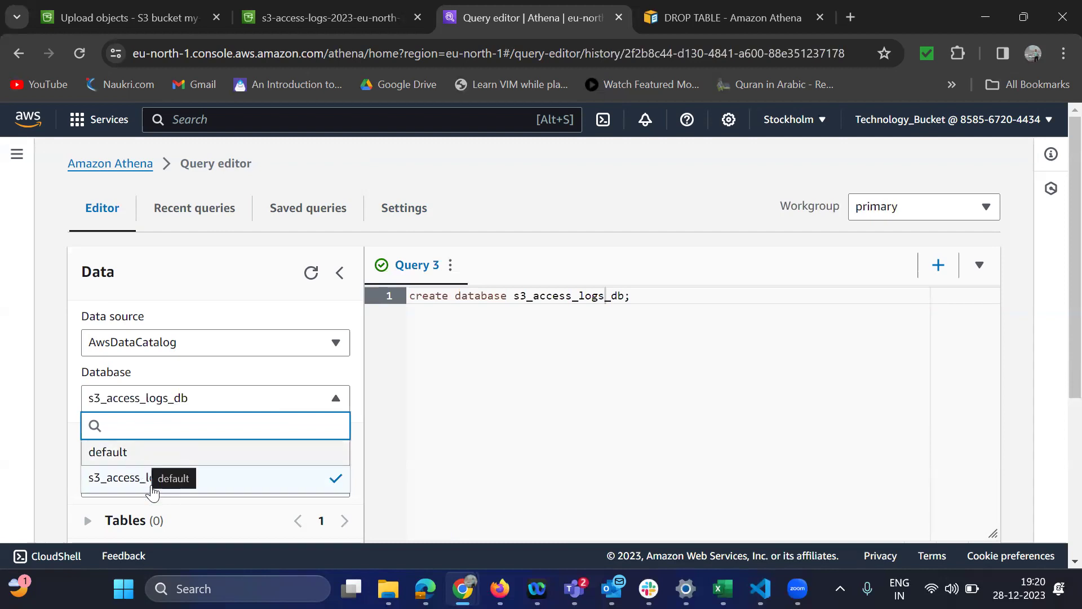
{"action": "left_click", "coordinate": [62, 441]}
{"action": "scroll", "coordinate": [267, 396], "scroll_direction": "down", "scroll_amount": 3}
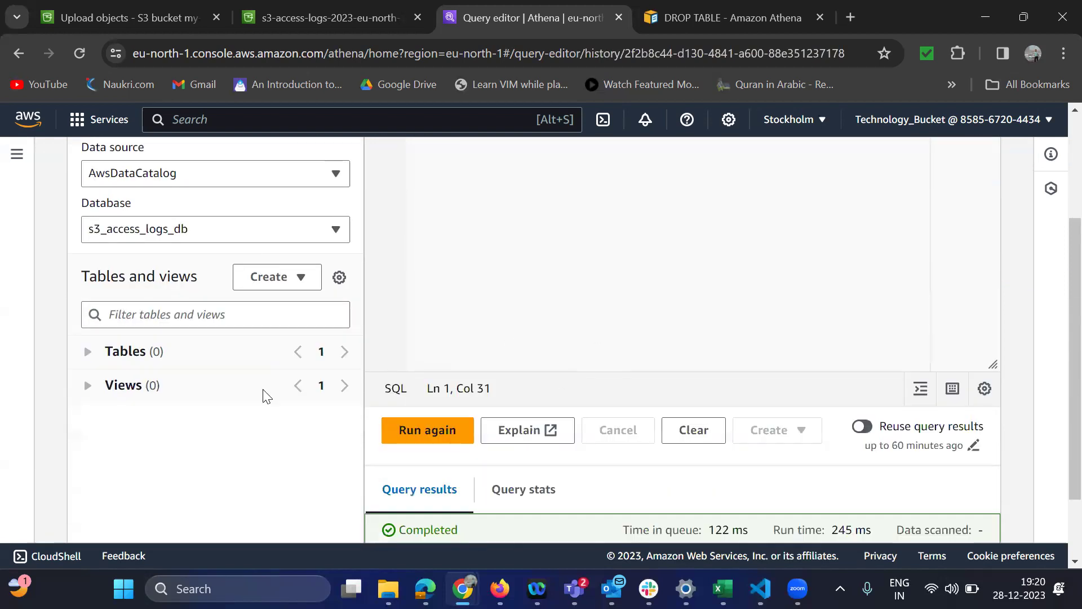
{"action": "scroll", "coordinate": [500, 321], "scroll_direction": "up", "scroll_amount": 3}
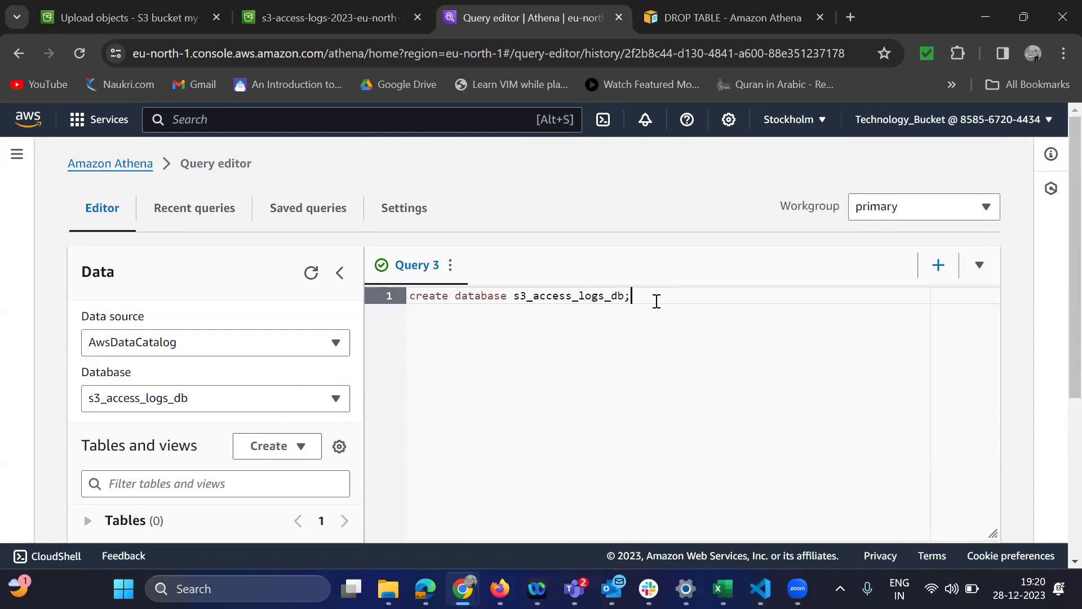
{"action": "key", "text": "Return"}
{"action": "key", "text": "Return"}
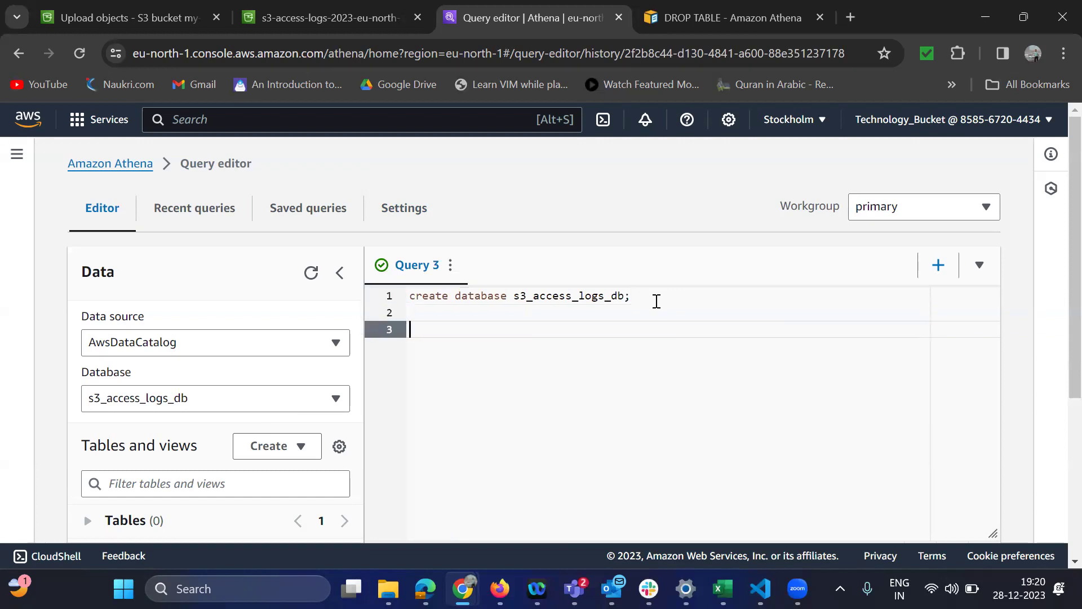
- Search the web for "aws s3 access logs", replacing the DROP TABLE documentation page
{"action": "left_click", "coordinate": [737, 16]}
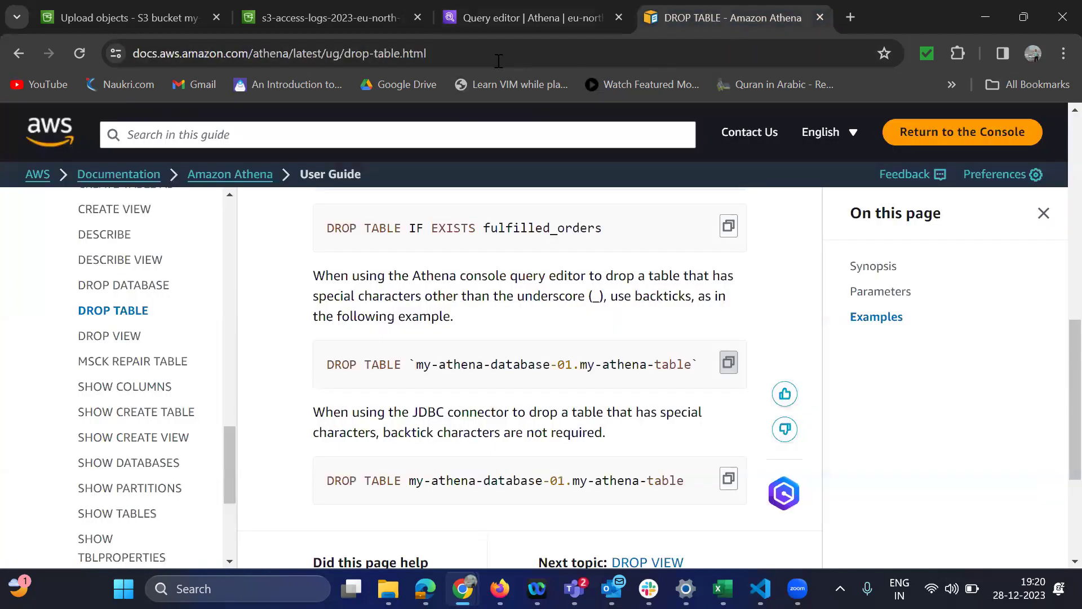
{"action": "left_click", "coordinate": [484, 59]}
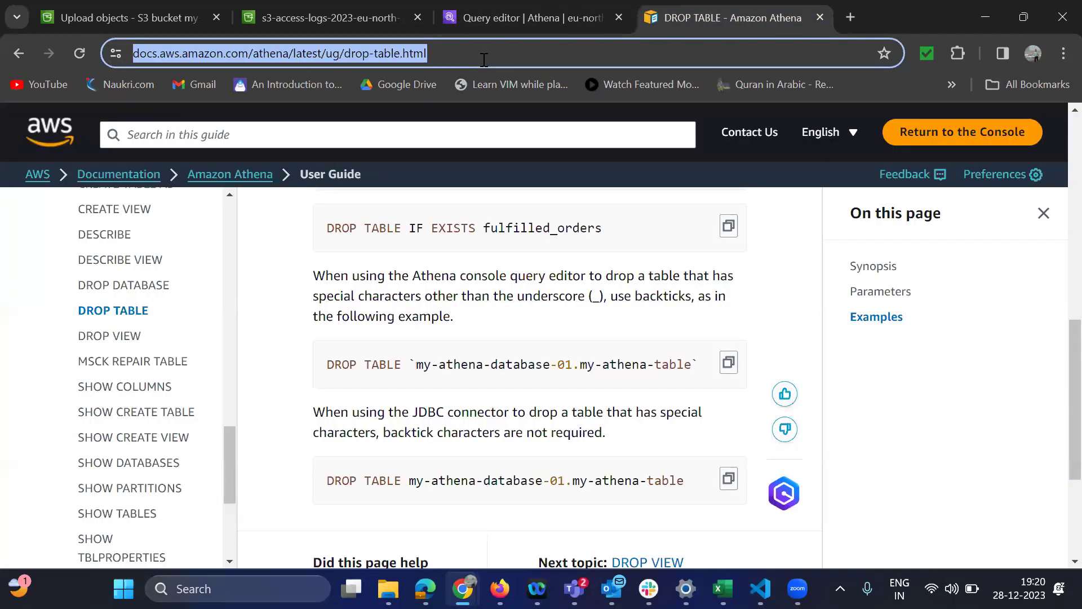
{"action": "type", "text": "aw"}
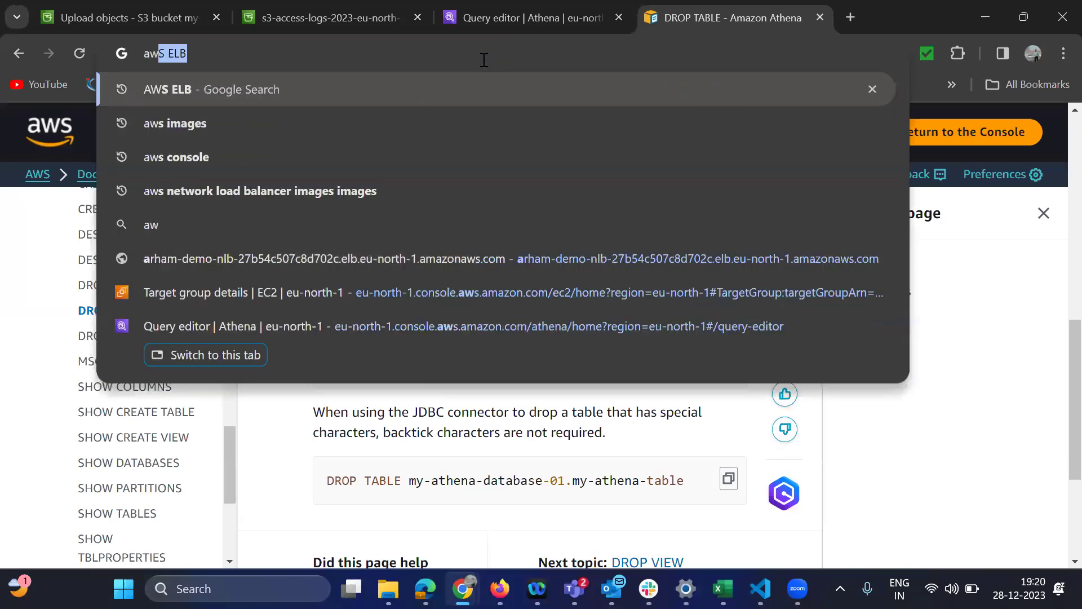
{"action": "type", "text": "s s3 a"}
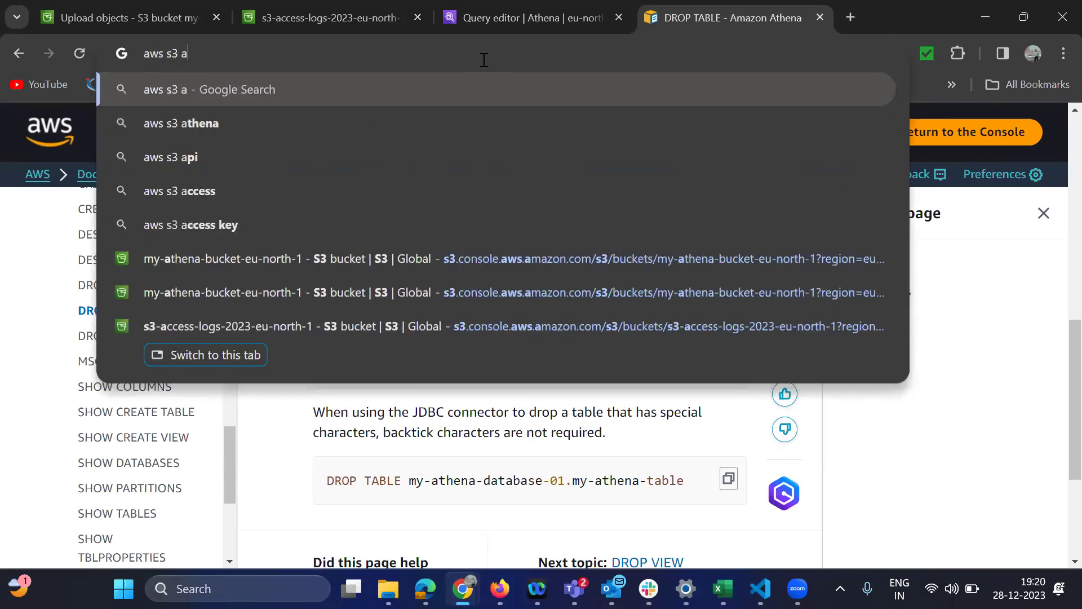
{"action": "type", "text": "ccess logs"}
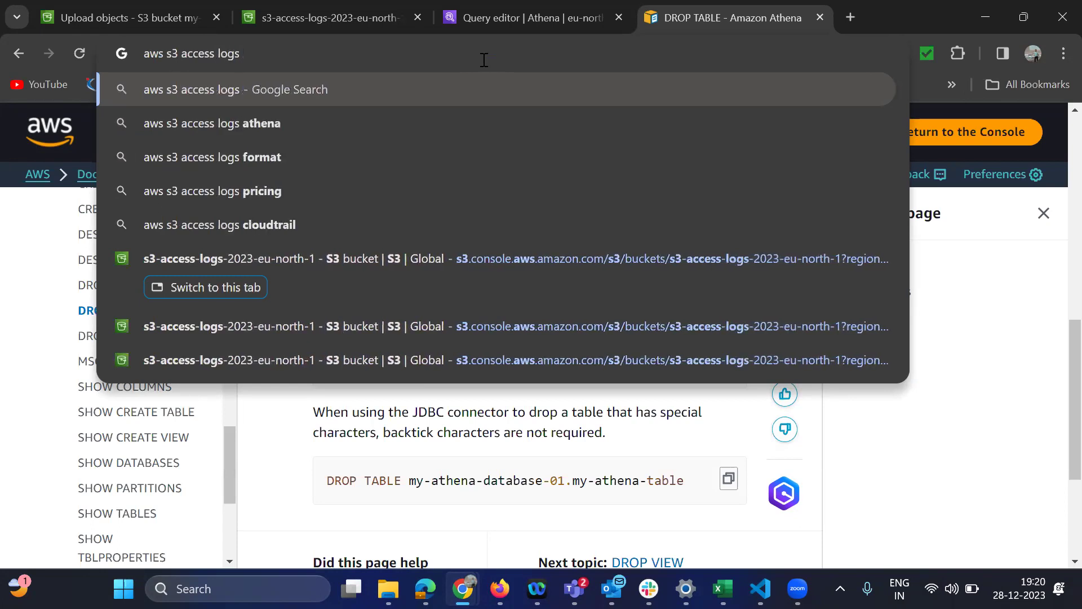
{"action": "key", "text": "Return"}
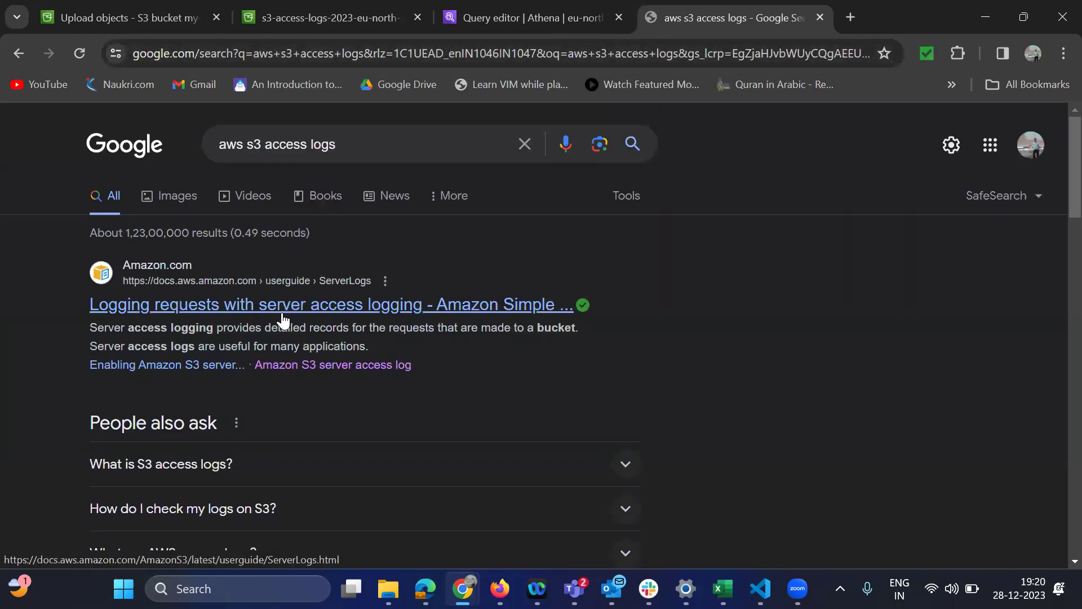
- Open the Amazon S3 server access log format documentation and examine the log record fields, copy operation logging and custom log information
{"action": "scroll", "coordinate": [795, 320], "scroll_direction": "down", "scroll_amount": 5}
{"action": "left_click", "coordinate": [362, 503]}
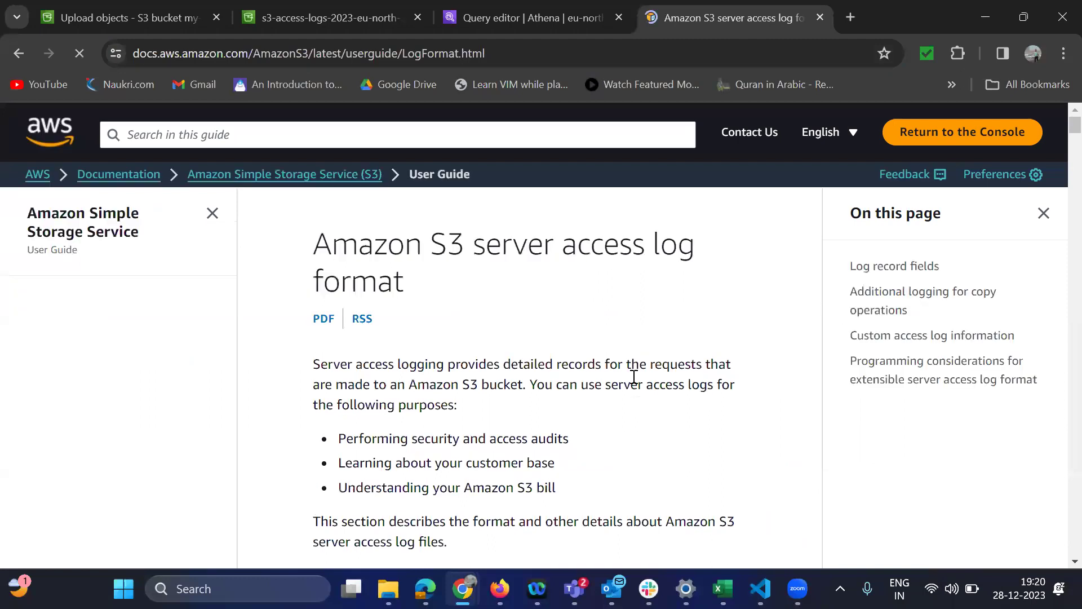
{"action": "scroll", "coordinate": [634, 377], "scroll_direction": "down", "scroll_amount": 5}
{"action": "scroll", "coordinate": [635, 382], "scroll_direction": "down", "scroll_amount": 10}
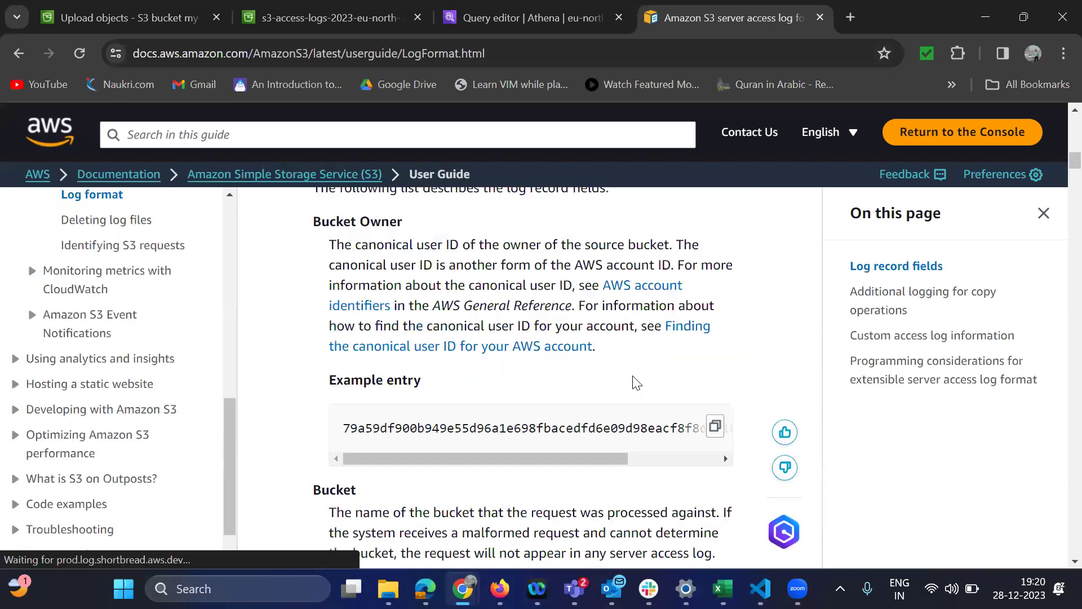
{"action": "scroll", "coordinate": [634, 382], "scroll_direction": "down", "scroll_amount": 20}
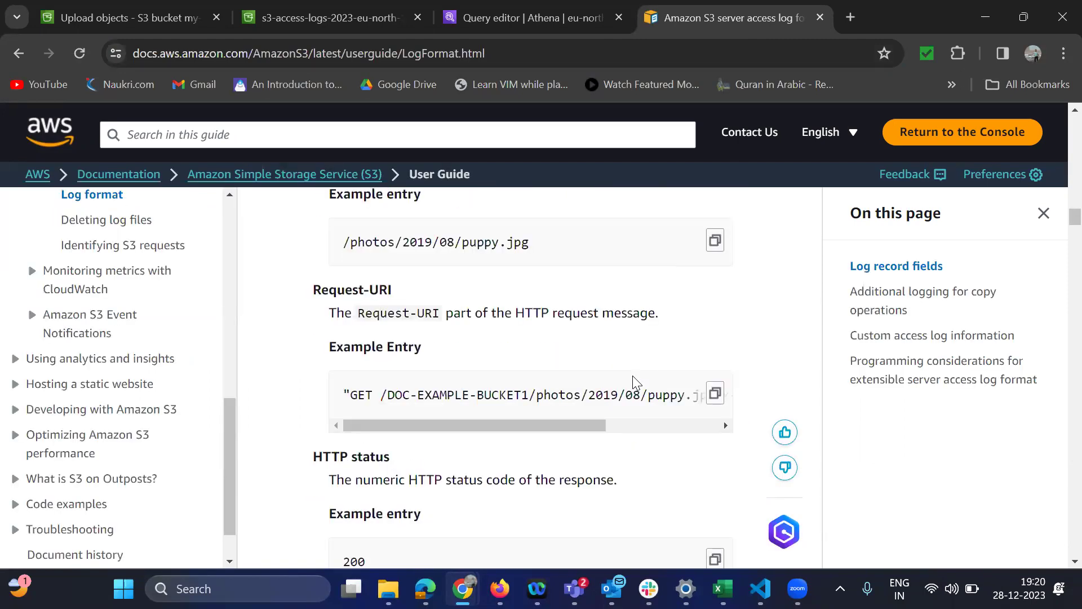
{"action": "scroll", "coordinate": [634, 382], "scroll_direction": "down", "scroll_amount": 20}
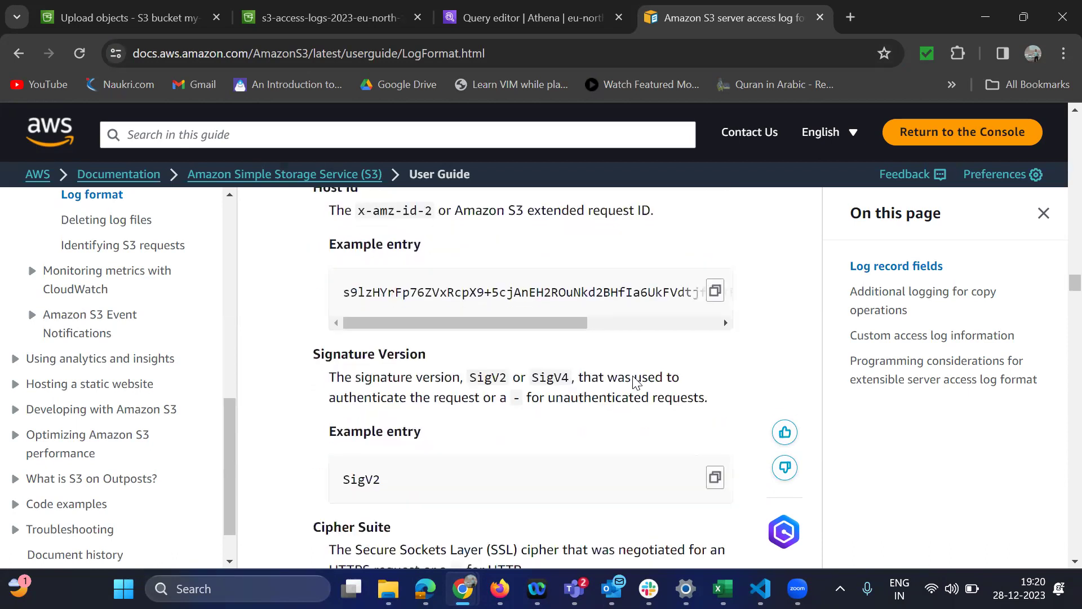
{"action": "scroll", "coordinate": [636, 382], "scroll_direction": "down", "scroll_amount": 20}
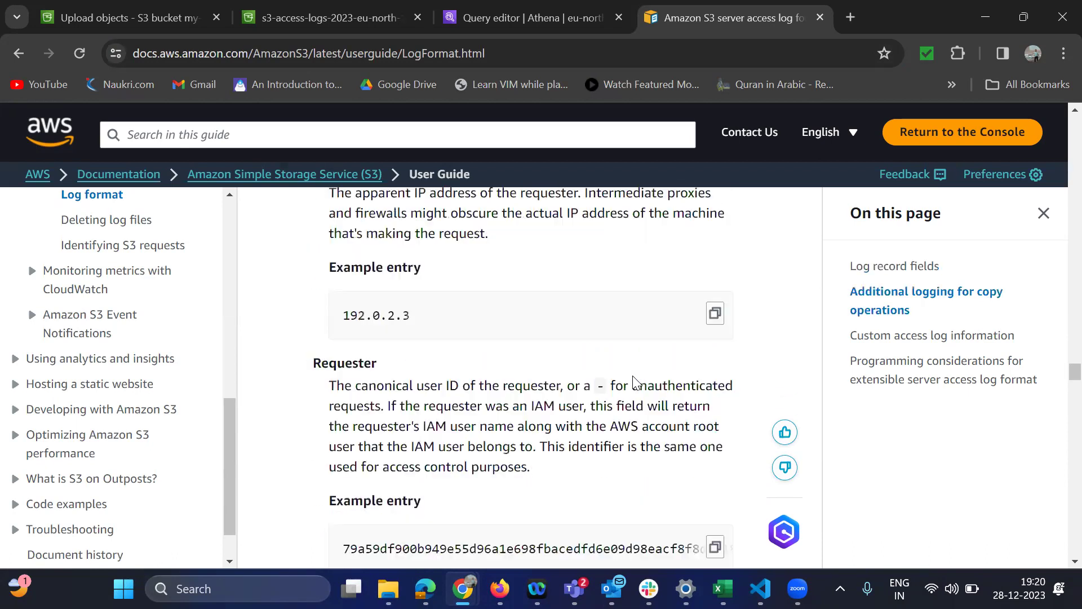
{"action": "scroll", "coordinate": [636, 382], "scroll_direction": "down", "scroll_amount": 20}
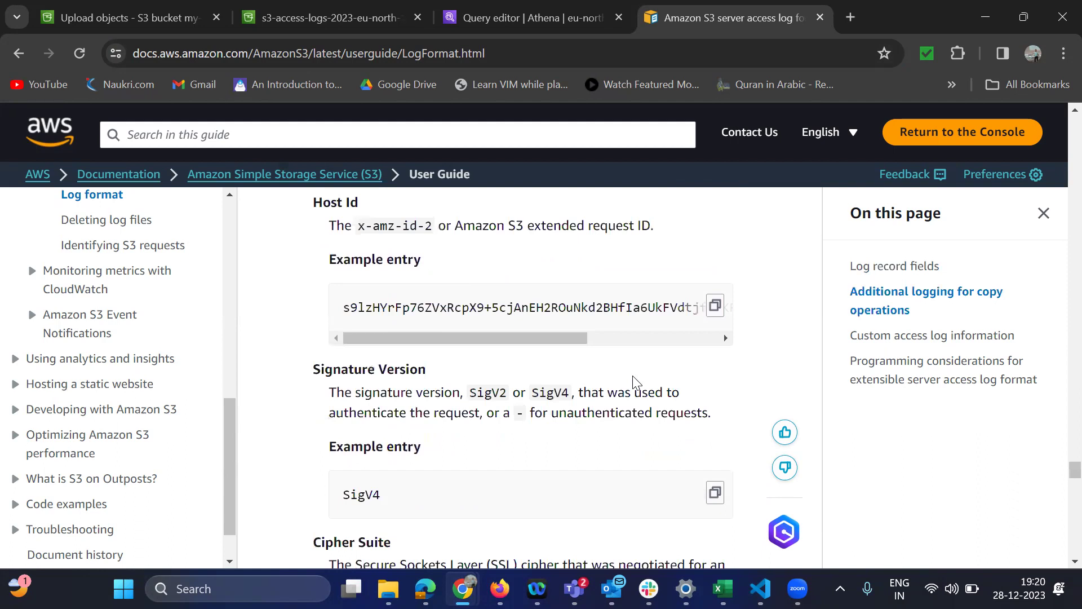
{"action": "scroll", "coordinate": [637, 383], "scroll_direction": "down", "scroll_amount": 5}
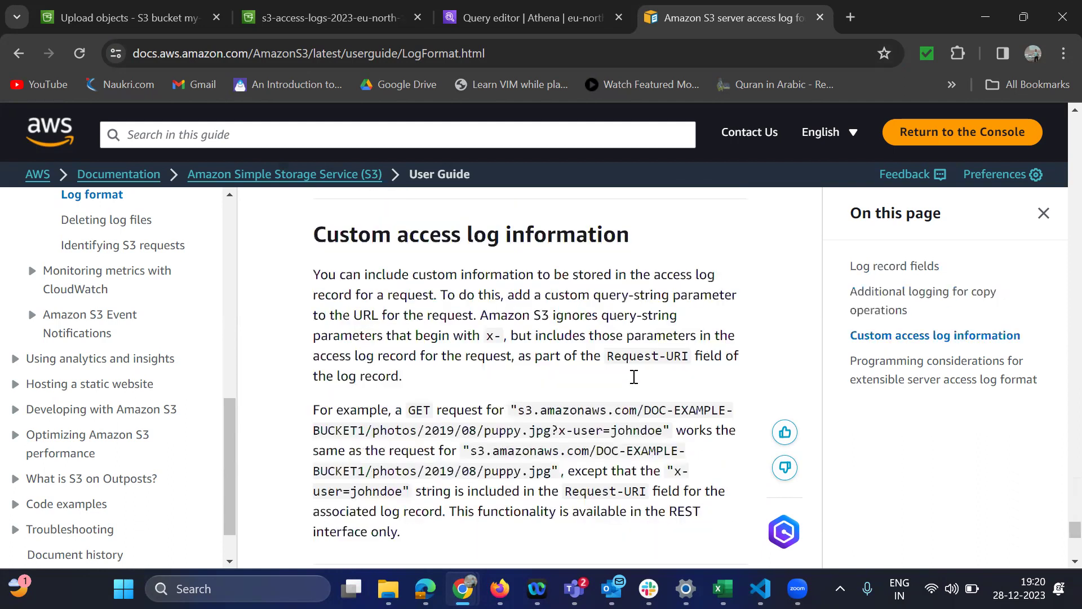
{"action": "scroll", "coordinate": [634, 376], "scroll_direction": "up", "scroll_amount": 5}
- Return to the search results and refine the search to "aws s3 athena access logs"
{"action": "left_click", "coordinate": [20, 54]}
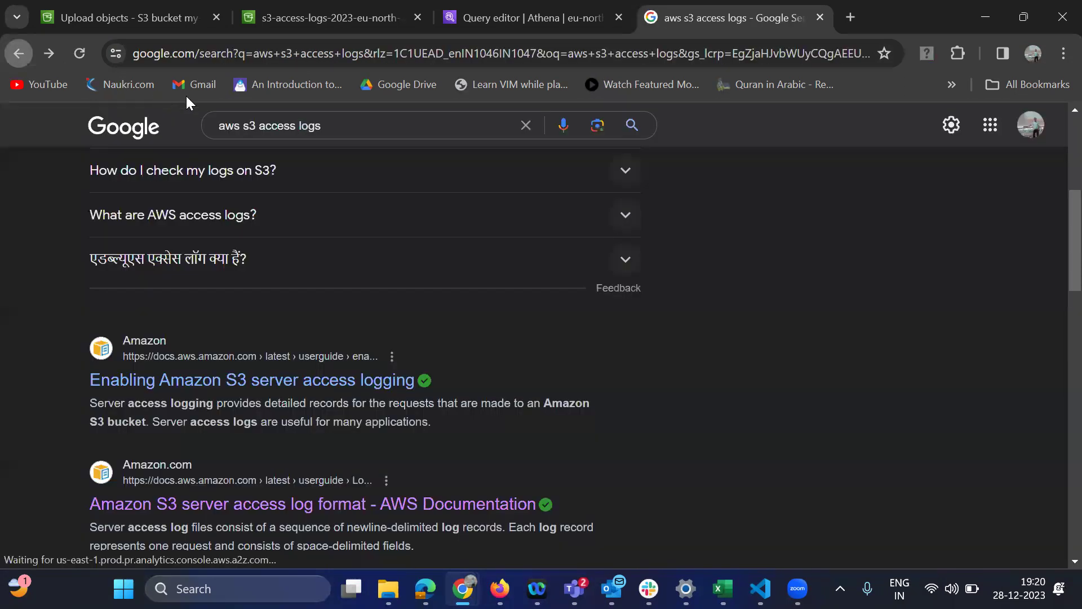
{"action": "scroll", "coordinate": [288, 169], "scroll_direction": "up", "scroll_amount": 6}
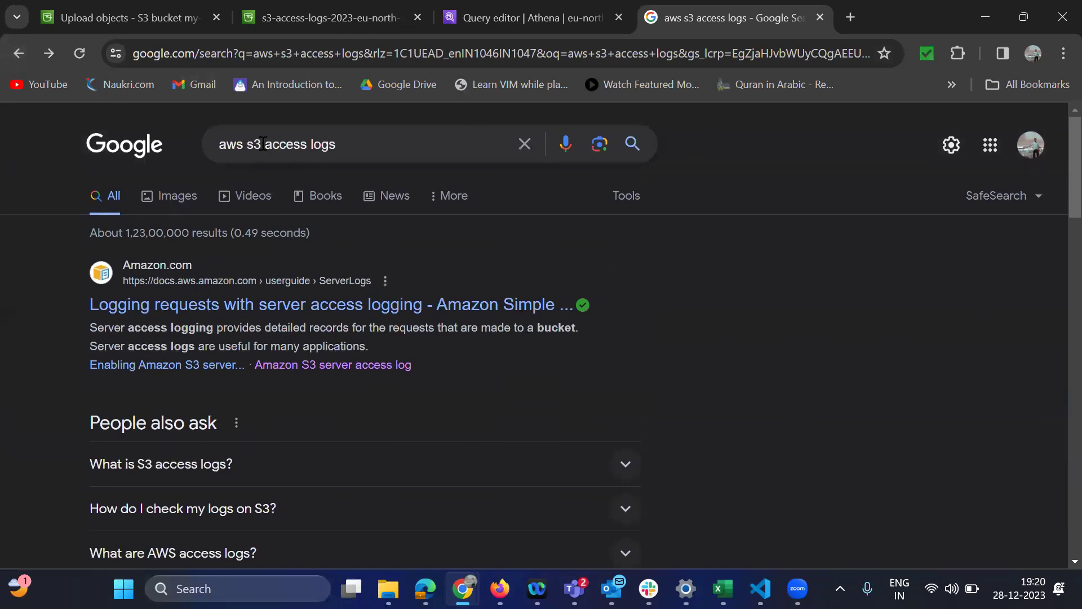
{"action": "left_click", "coordinate": [268, 146]}
{"action": "type", "text": "athena"}
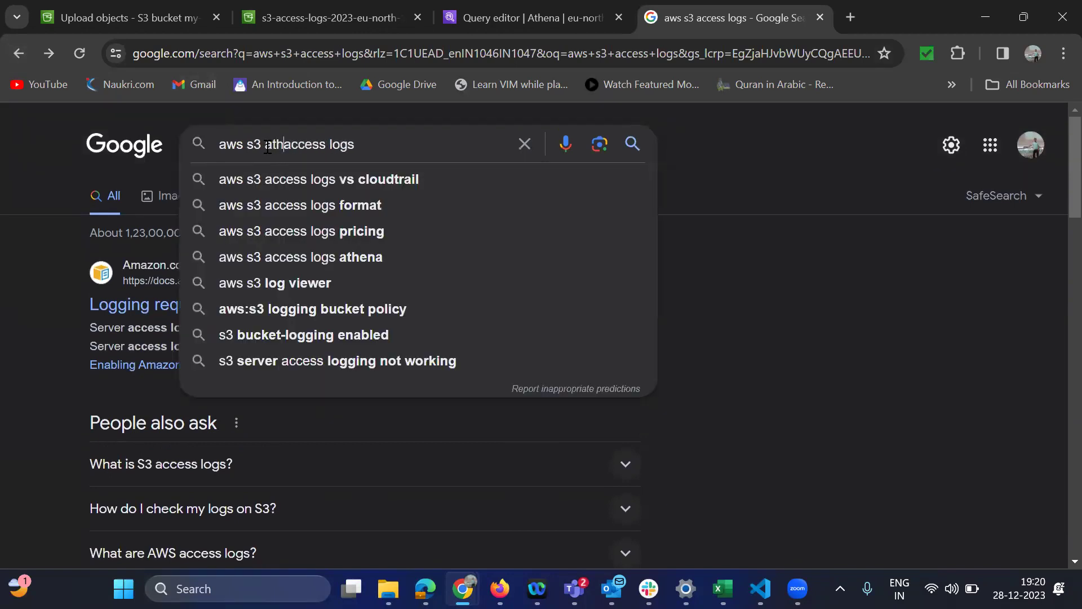
{"action": "key", "text": "Return"}
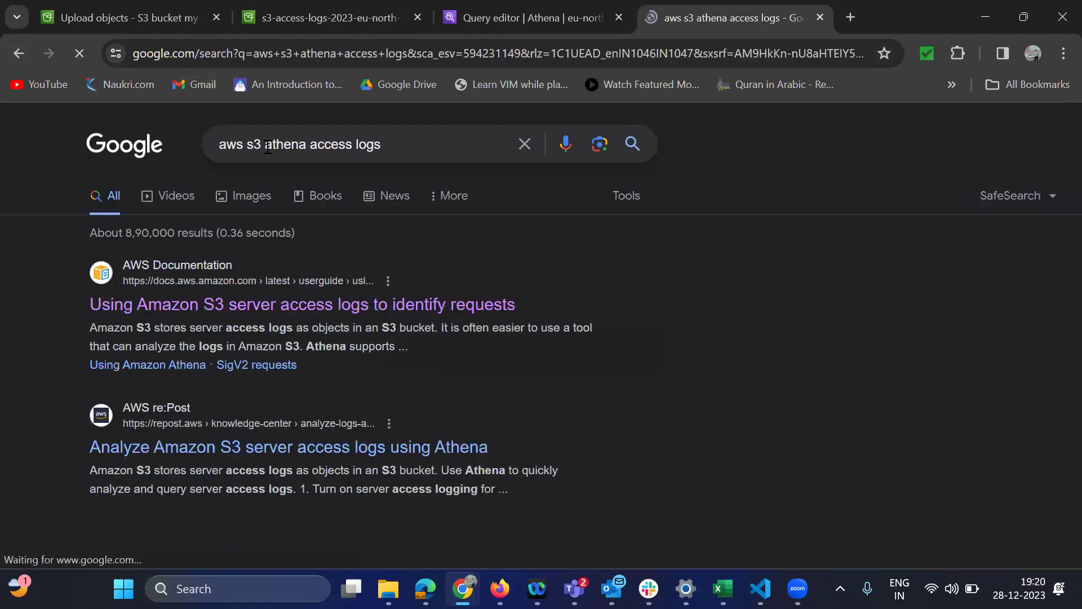
- Open "Using Amazon S3 server access logs to identify requests" and examine its example CREATE EXTERNAL TABLE statement for Athena
{"action": "left_click", "coordinate": [321, 305]}
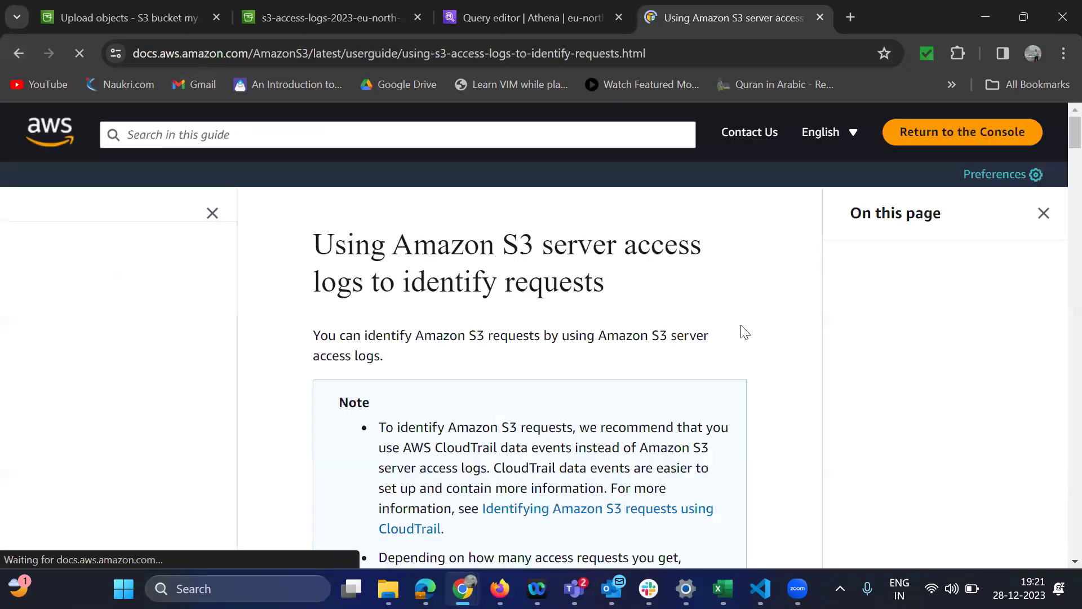
{"action": "scroll", "coordinate": [744, 332], "scroll_direction": "down", "scroll_amount": 10}
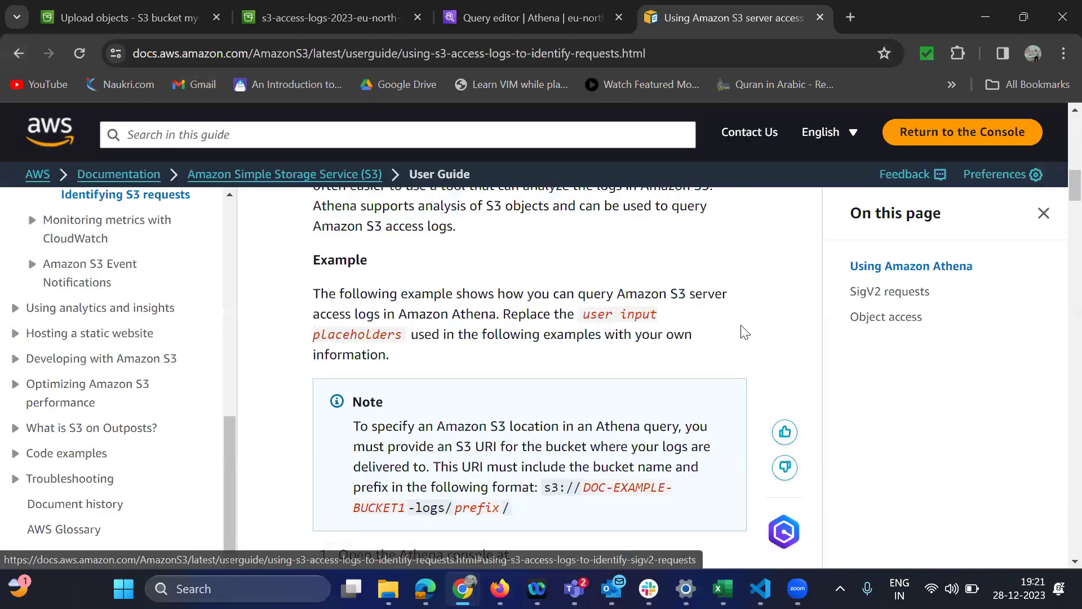
{"action": "scroll", "coordinate": [744, 333], "scroll_direction": "down", "scroll_amount": 12}
{"action": "scroll", "coordinate": [742, 324], "scroll_direction": "up", "scroll_amount": 4}
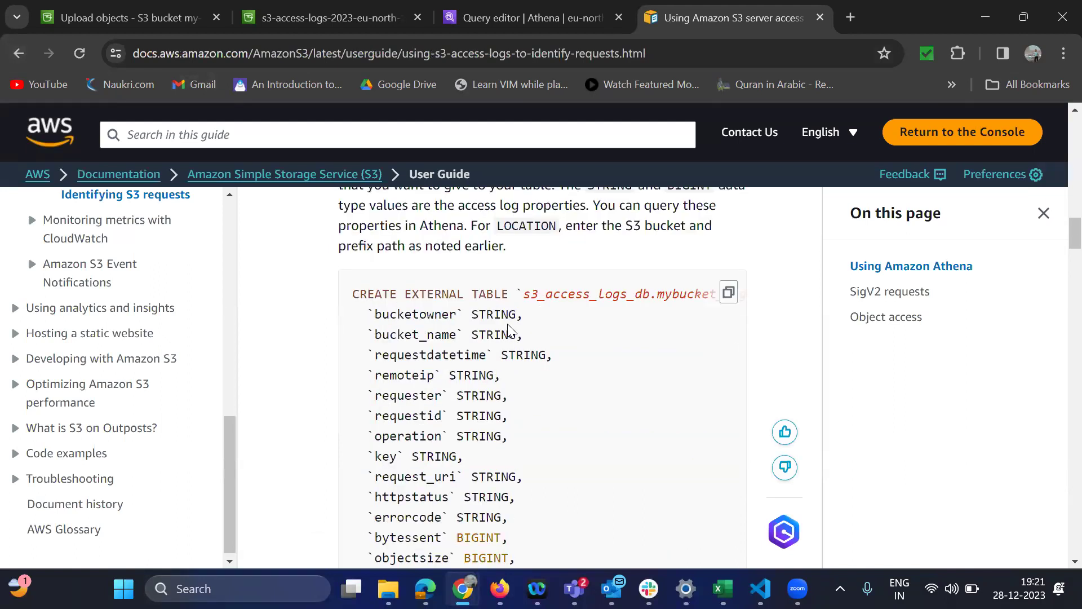
{"action": "scroll", "coordinate": [577, 387], "scroll_direction": "down", "scroll_amount": 7}
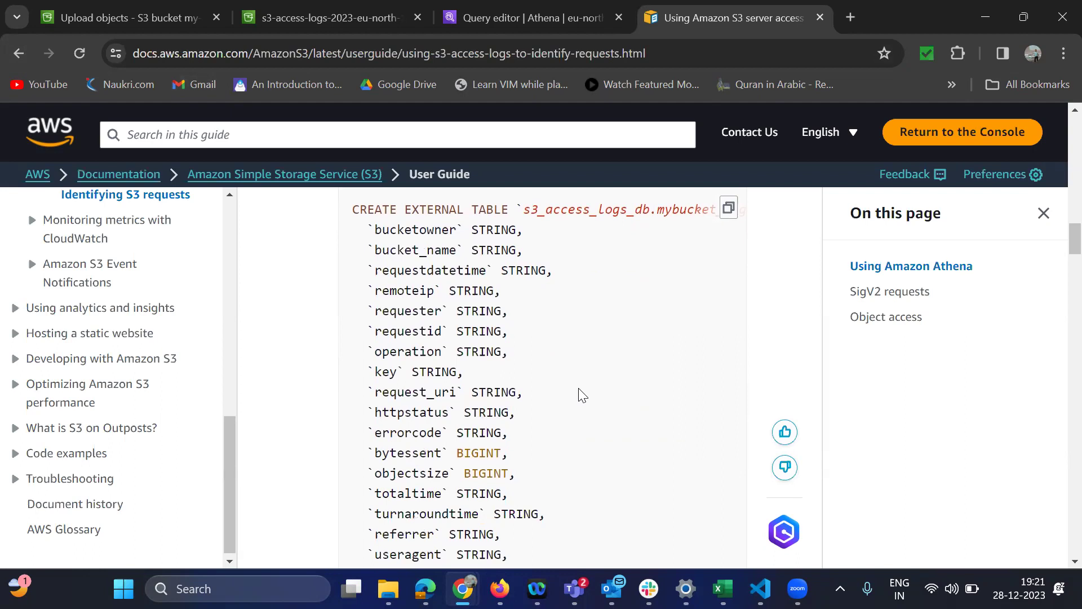
{"action": "scroll", "coordinate": [583, 395], "scroll_direction": "down", "scroll_amount": 5}
{"action": "scroll", "coordinate": [583, 395], "scroll_direction": "up", "scroll_amount": 9}
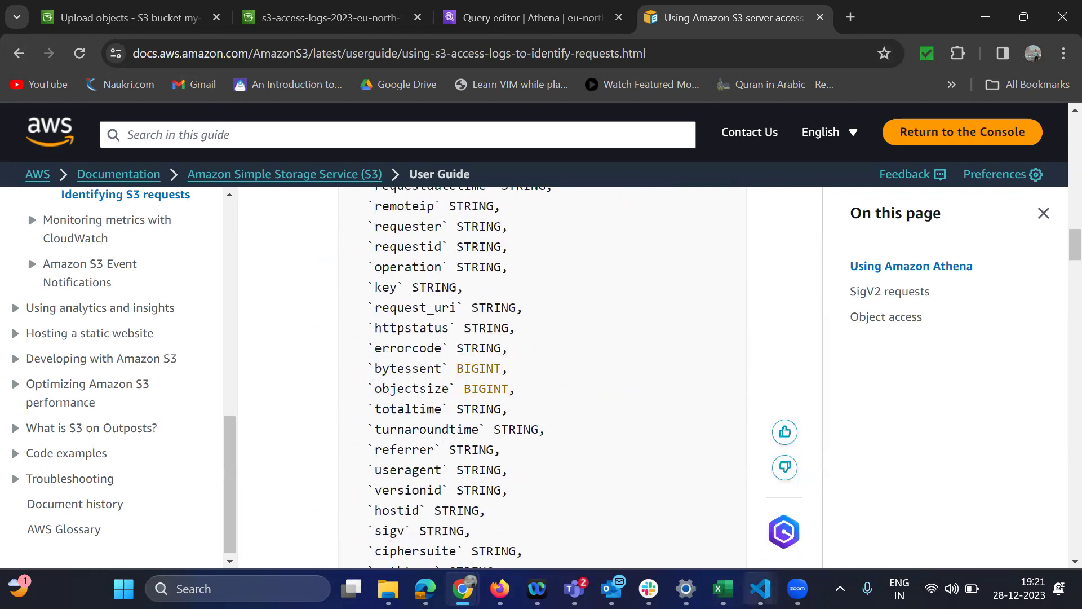
- Switch to VS Code and review the CREATE EXTERNAL TABLE statement in athena-s3-access-logs.sql, including the bucket name in its LOCATION line
{"action": "mouse_move", "coordinate": [761, 589]}
{"action": "left_click", "coordinate": [683, 499]}
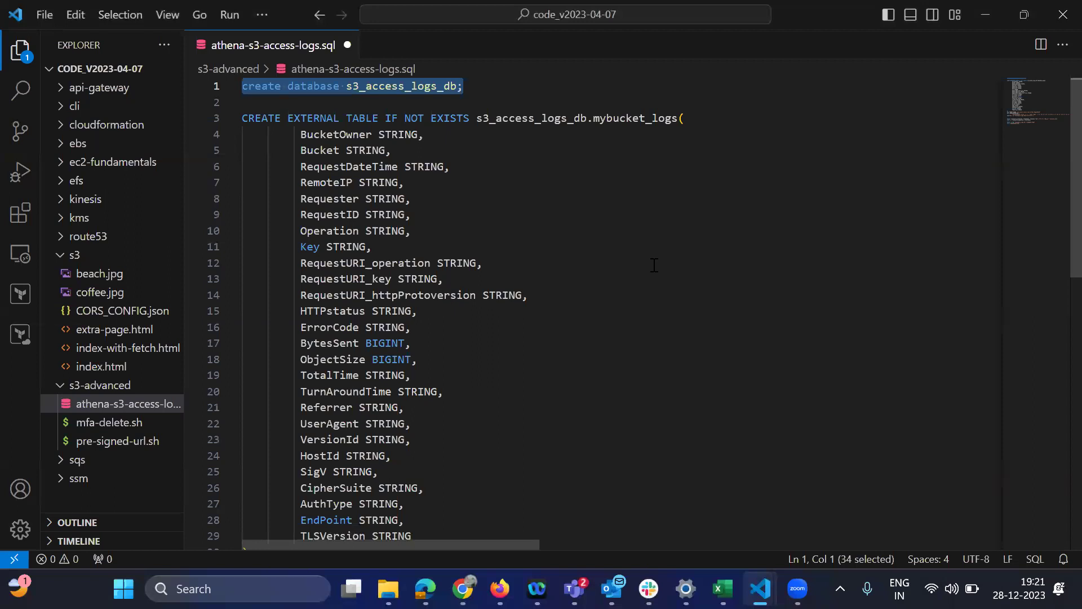
{"action": "scroll", "coordinate": [654, 265], "scroll_direction": "down", "scroll_amount": 3}
{"action": "scroll", "coordinate": [654, 265], "scroll_direction": "down", "scroll_amount": 2}
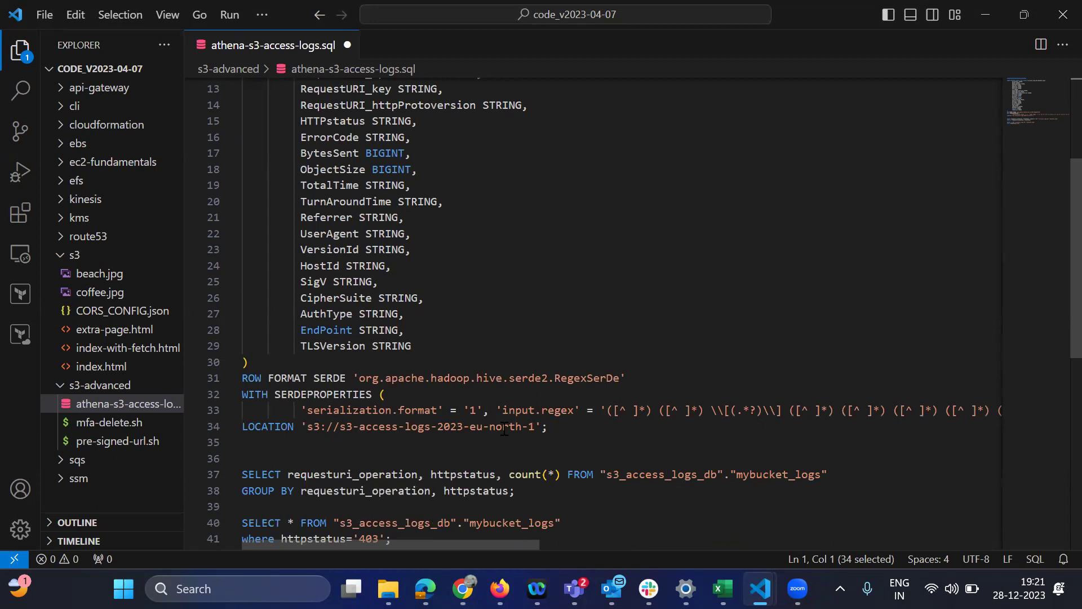
{"action": "left_click_drag", "start_coordinate": [536, 428], "coordinate": [344, 434]}
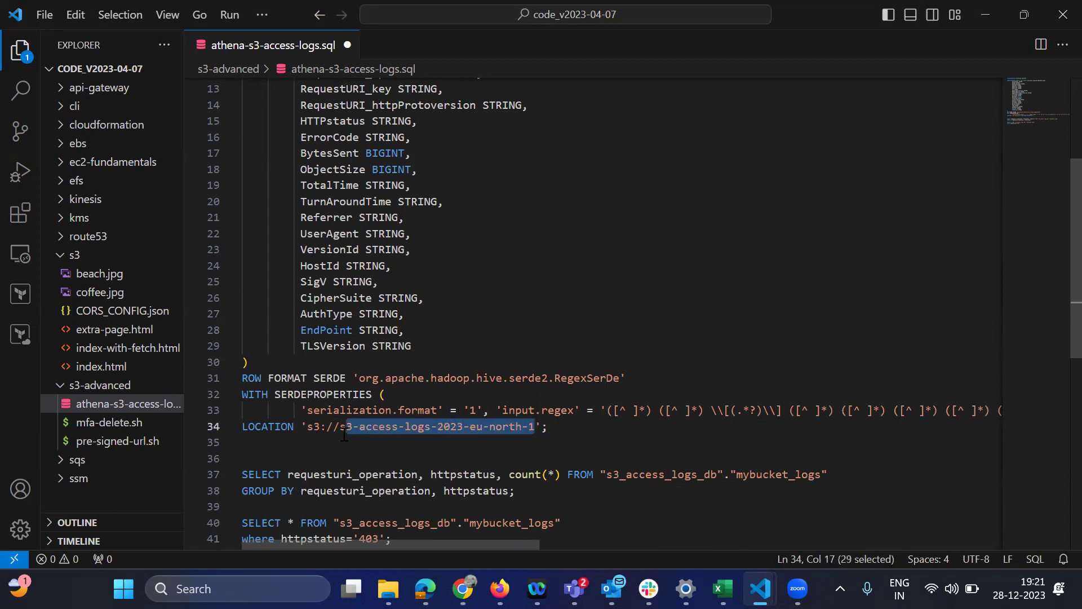
{"action": "left_click", "coordinate": [579, 436]}
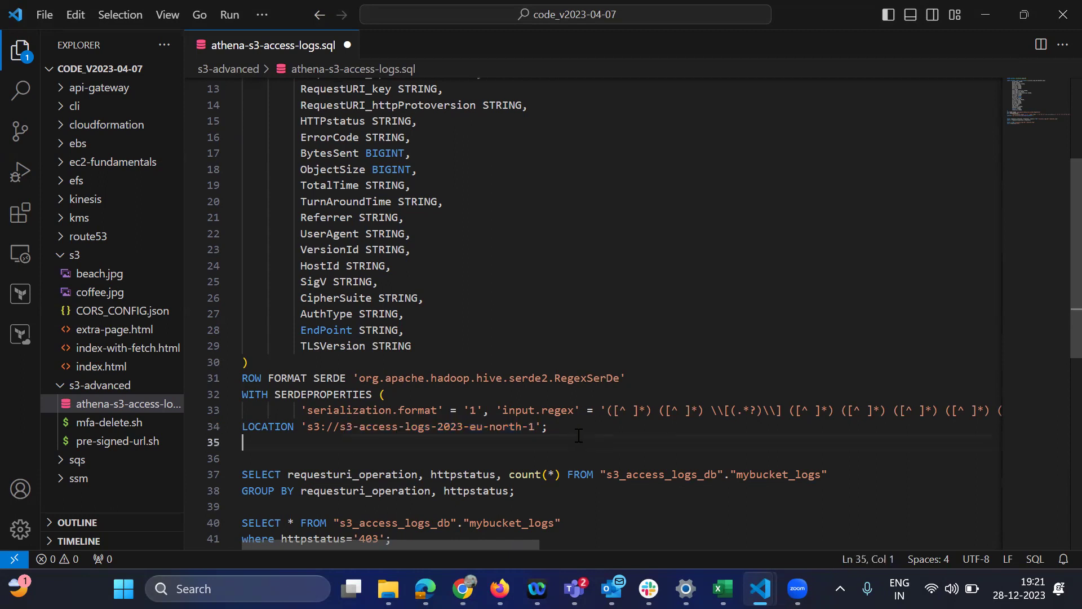
{"action": "left_click", "coordinate": [570, 428]}
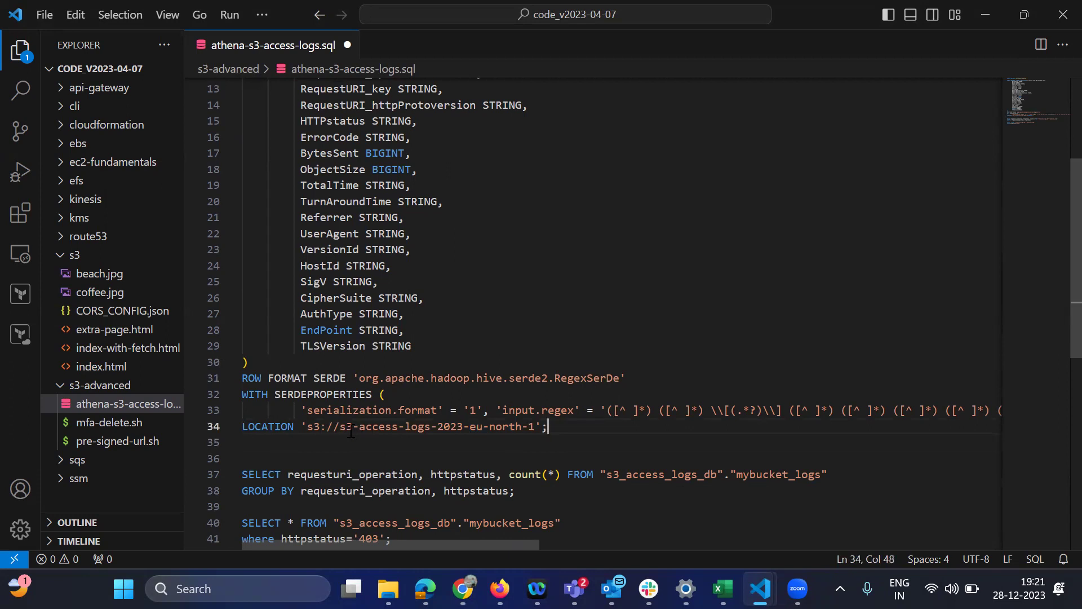
- Switch to the S3 console in the browser and open the s3-access-logs-2023-eu-north-1 bucket from the general purpose buckets list
{"action": "left_click_drag", "start_coordinate": [343, 430], "coordinate": [413, 428]}
{"action": "left_click", "coordinate": [561, 430]}
{"action": "key", "text": "alt+Tab"}
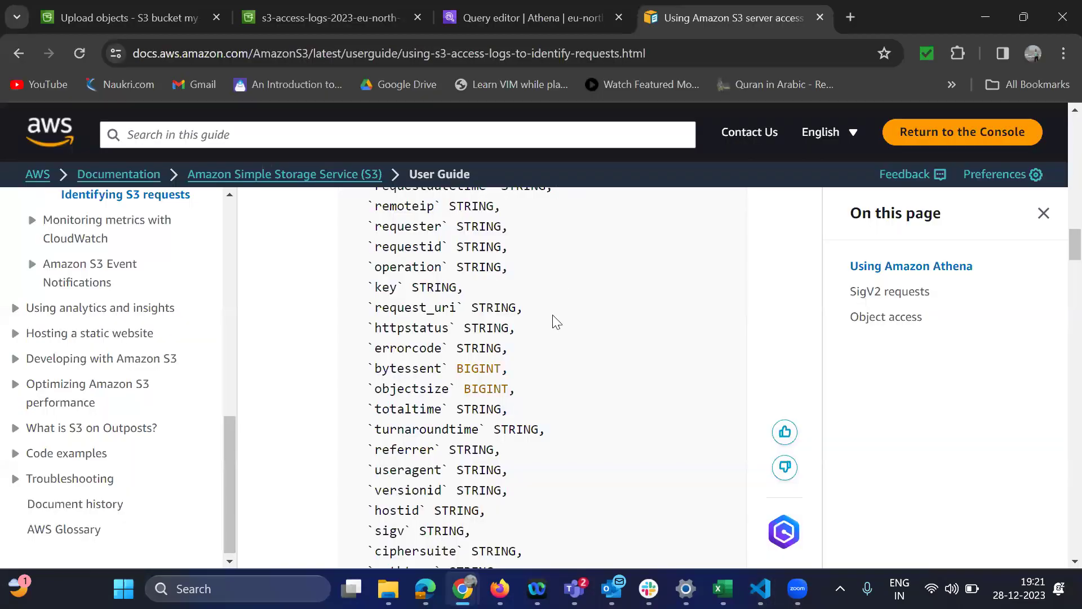
{"action": "left_click", "coordinate": [322, 23]}
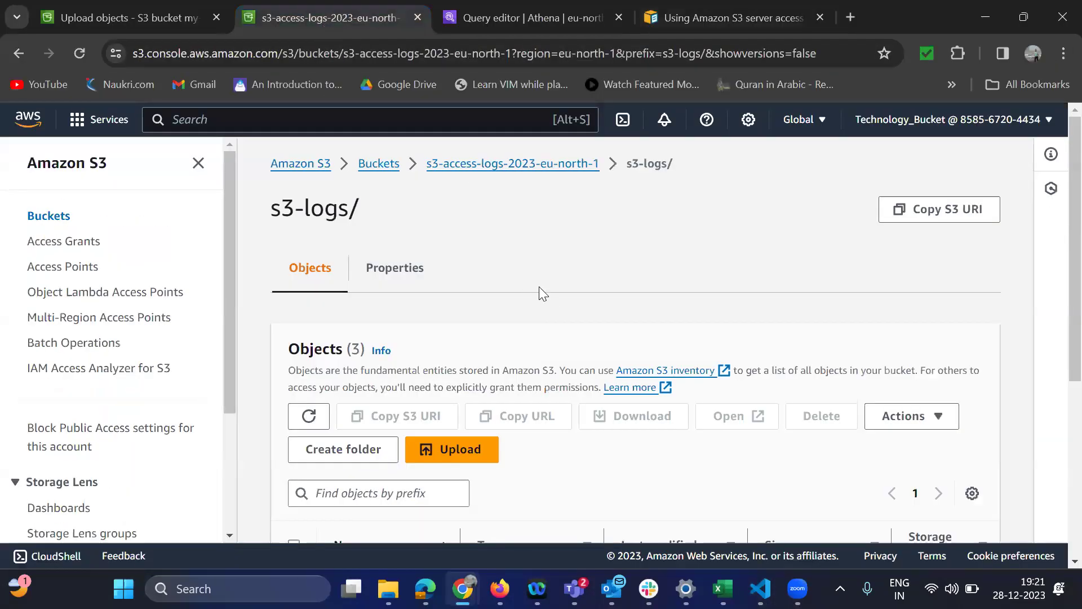
{"action": "left_click", "coordinate": [484, 171]}
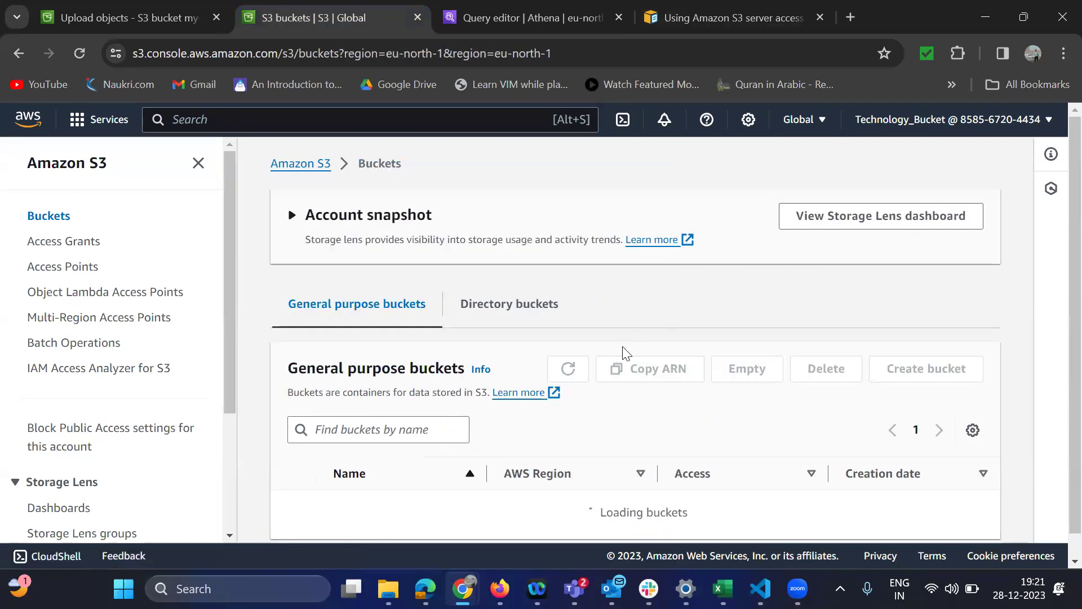
{"action": "scroll", "coordinate": [624, 354], "scroll_direction": "down", "scroll_amount": 1}
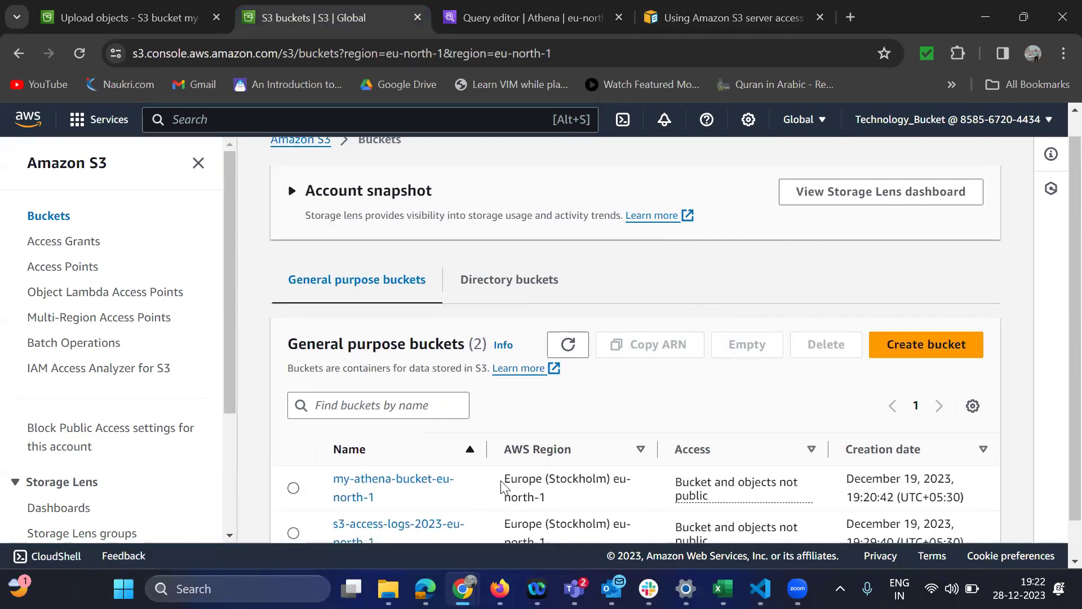
{"action": "scroll", "coordinate": [504, 486], "scroll_direction": "down", "scroll_amount": 2}
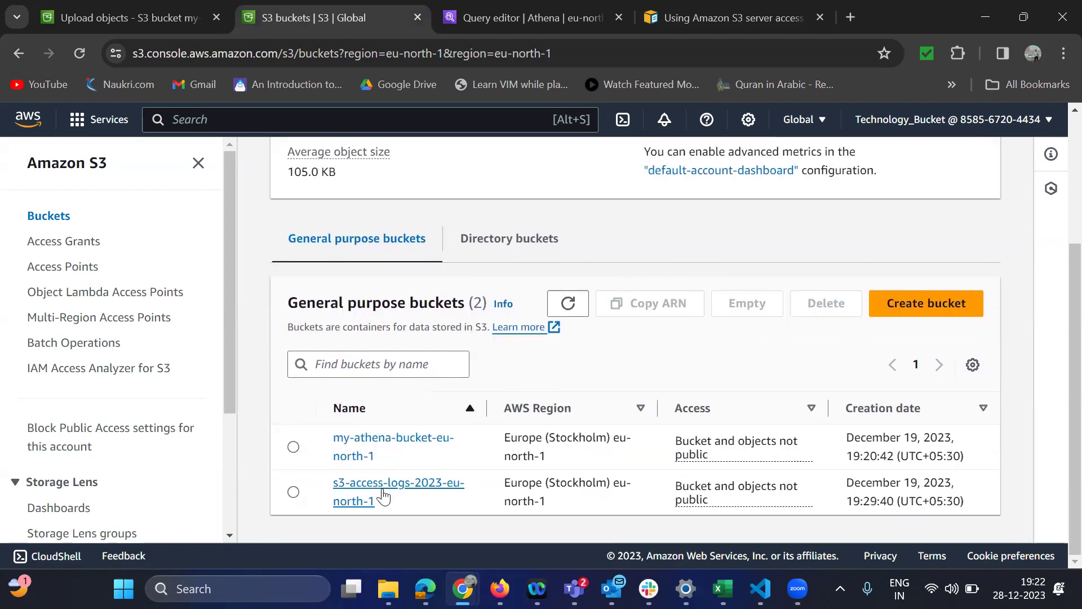
{"action": "left_click", "coordinate": [383, 496]}
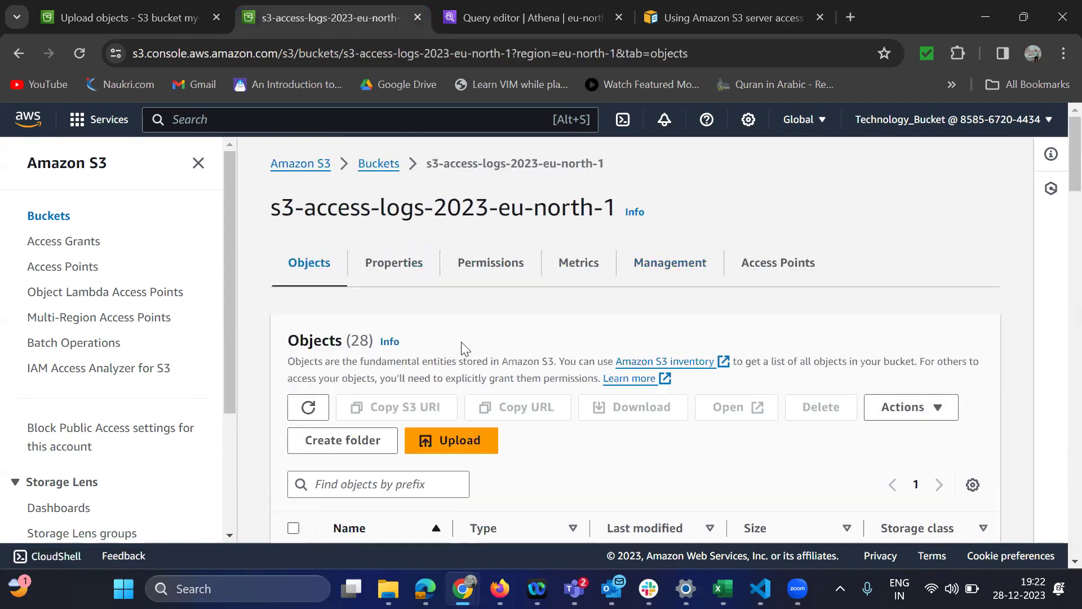
- Open the s3-logs/ folder in the logs bucket and copy the S3 URI from its properties
{"action": "scroll", "coordinate": [463, 339], "scroll_direction": "down", "scroll_amount": 2}
{"action": "scroll", "coordinate": [477, 411], "scroll_direction": "down", "scroll_amount": 8}
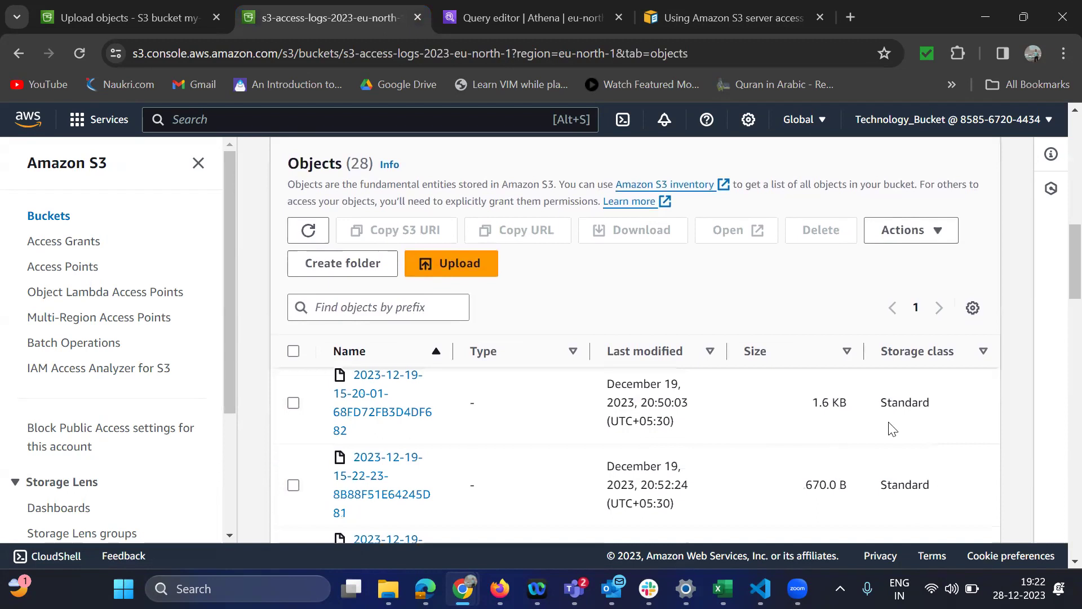
{"action": "scroll", "coordinate": [1020, 411], "scroll_direction": "down", "scroll_amount": 10}
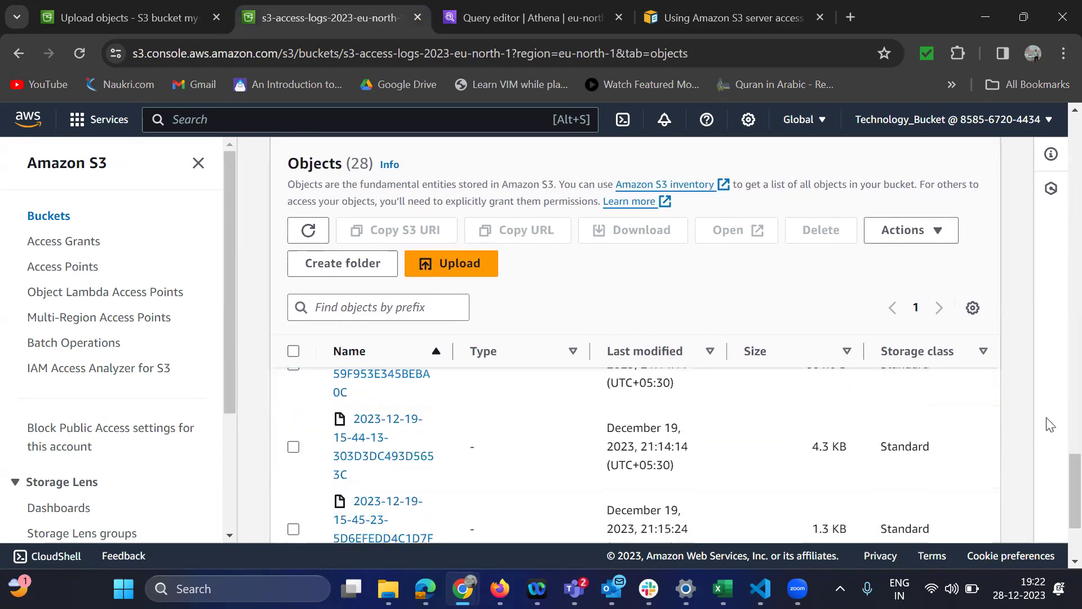
{"action": "scroll", "coordinate": [1059, 483], "scroll_direction": "down", "scroll_amount": 2}
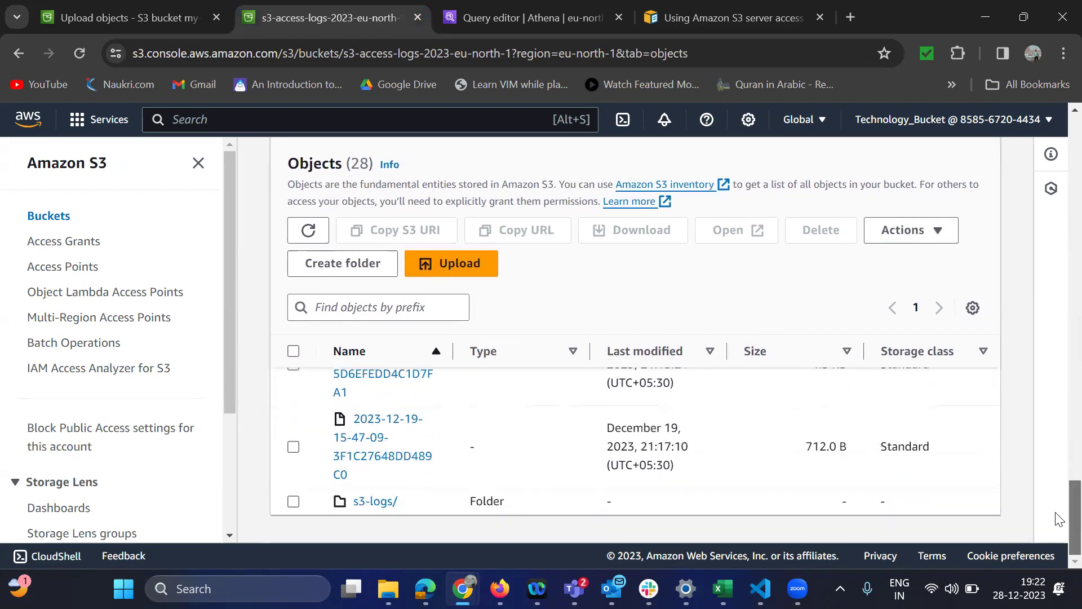
{"action": "left_click", "coordinate": [388, 506]}
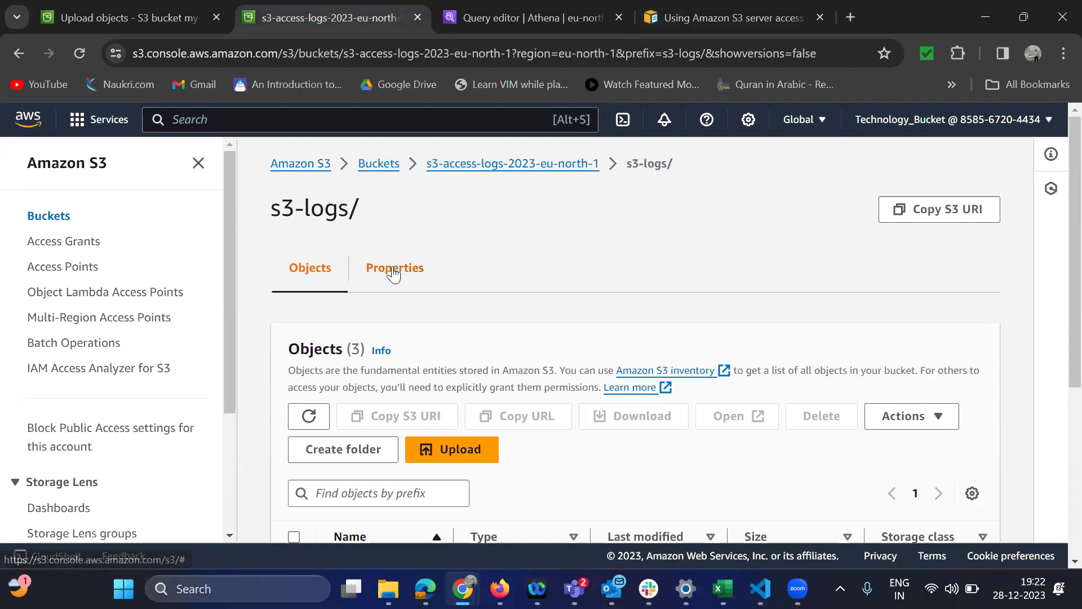
{"action": "left_click", "coordinate": [394, 269]}
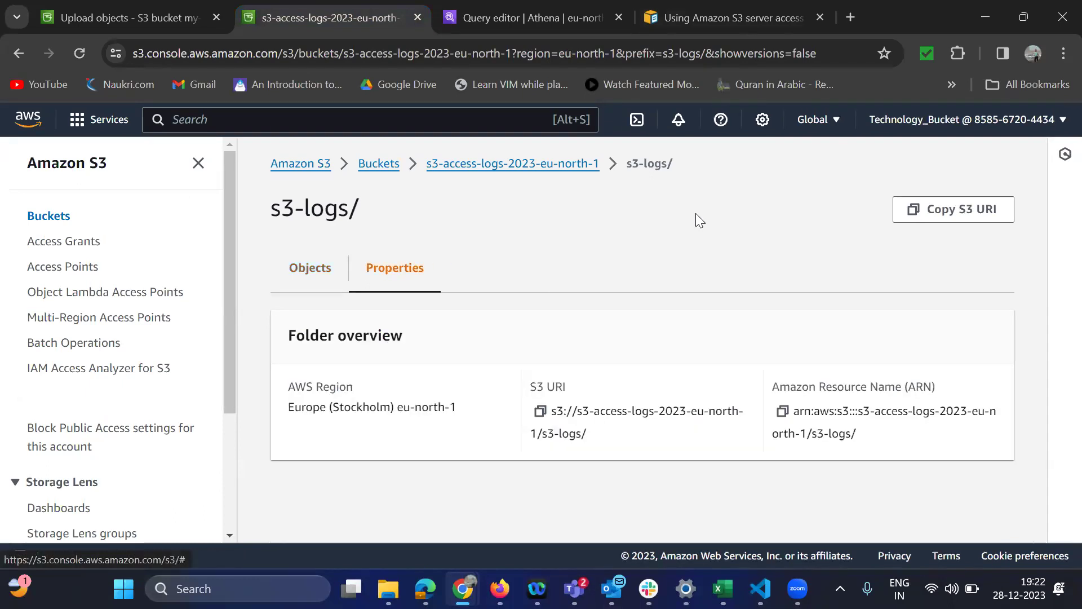
{"action": "left_click", "coordinate": [540, 414]}
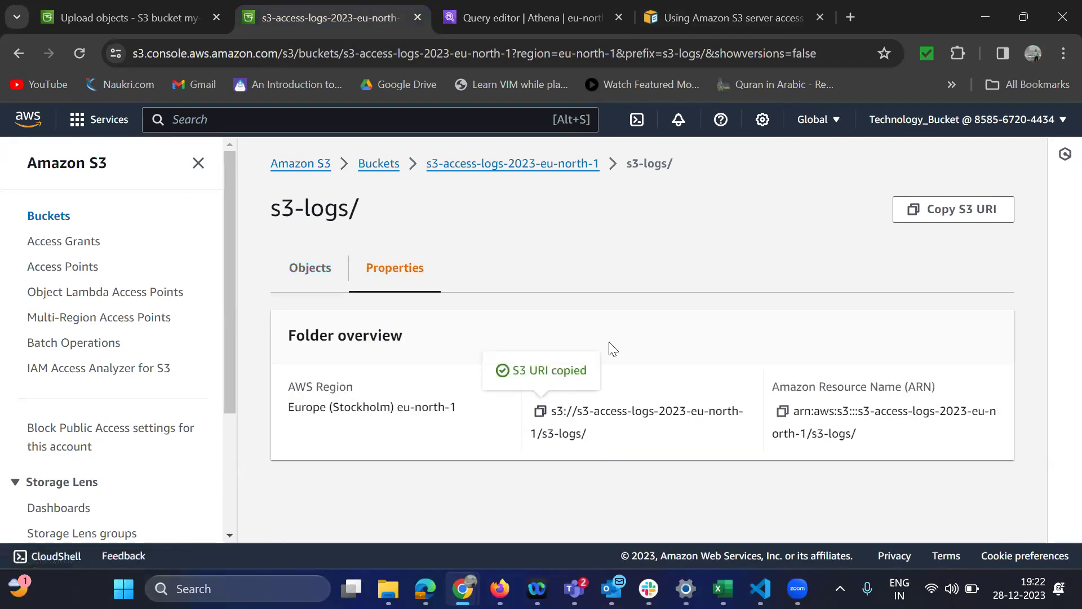
- Switch to VS Code and replace the LOCATION path in athena-s3-access-logs.sql with s3://s3-access-logs-2023-eu-north-1/s3-logs/
{"action": "left_click", "coordinate": [760, 588]}
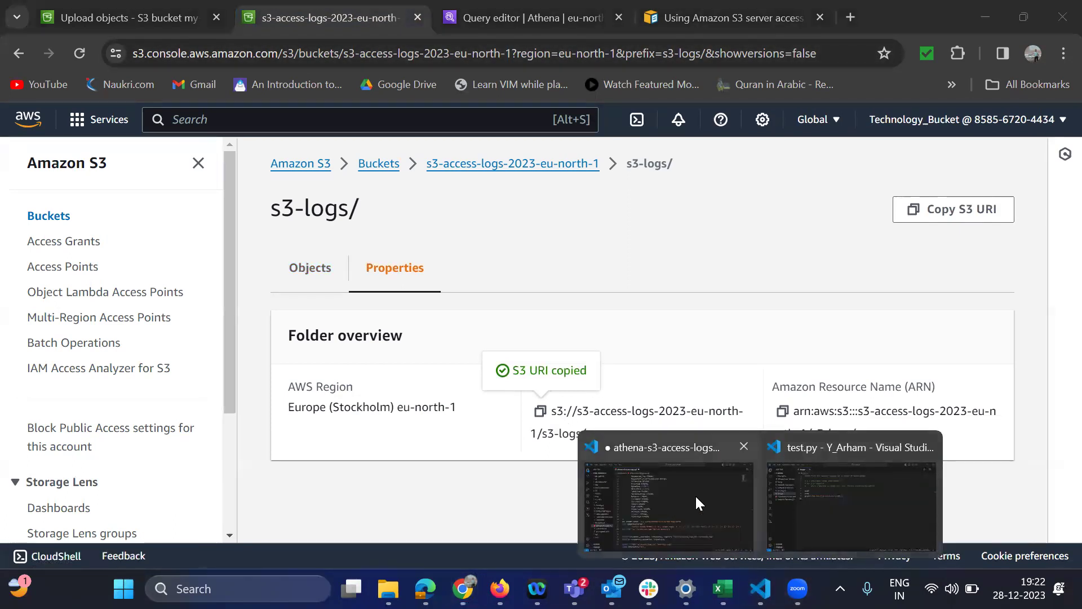
{"action": "left_click", "coordinate": [695, 495]}
{"action": "left_click_drag", "start_coordinate": [307, 427], "coordinate": [535, 428]}
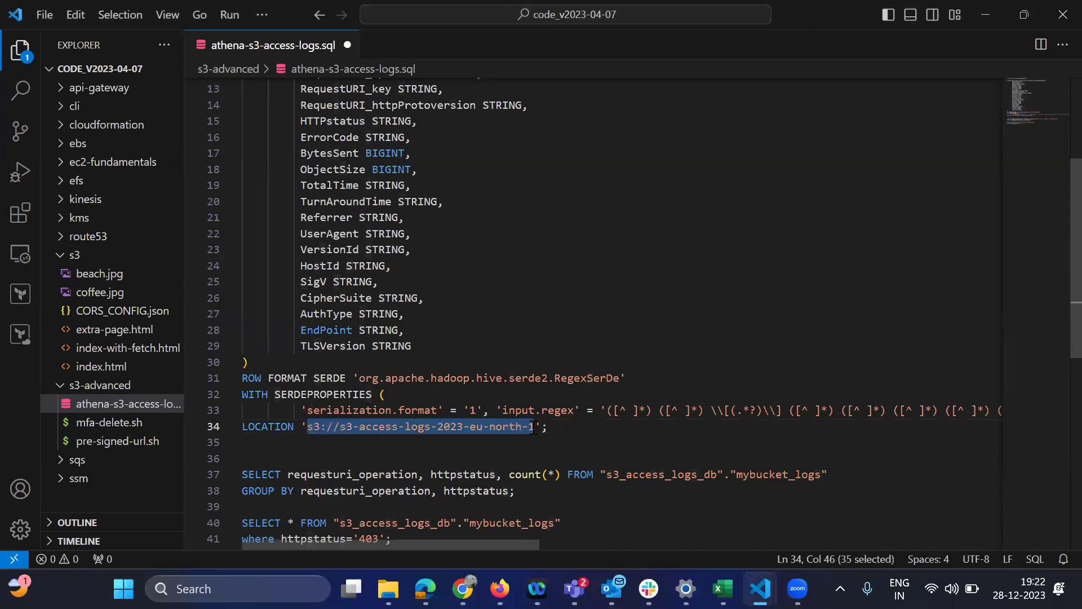
{"action": "key", "text": "ctrl+v"}
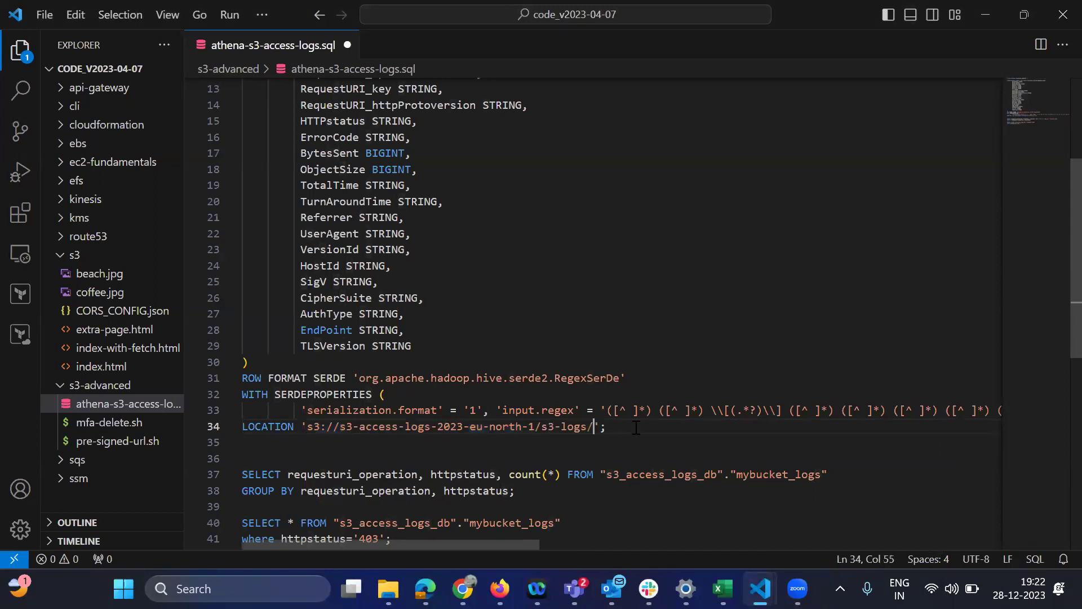
- Copy the full CREATE EXTERNAL TABLE statement and paste it below the create database line in the Athena query editor
{"action": "left_click_drag", "start_coordinate": [606, 426], "coordinate": [231, 172]}
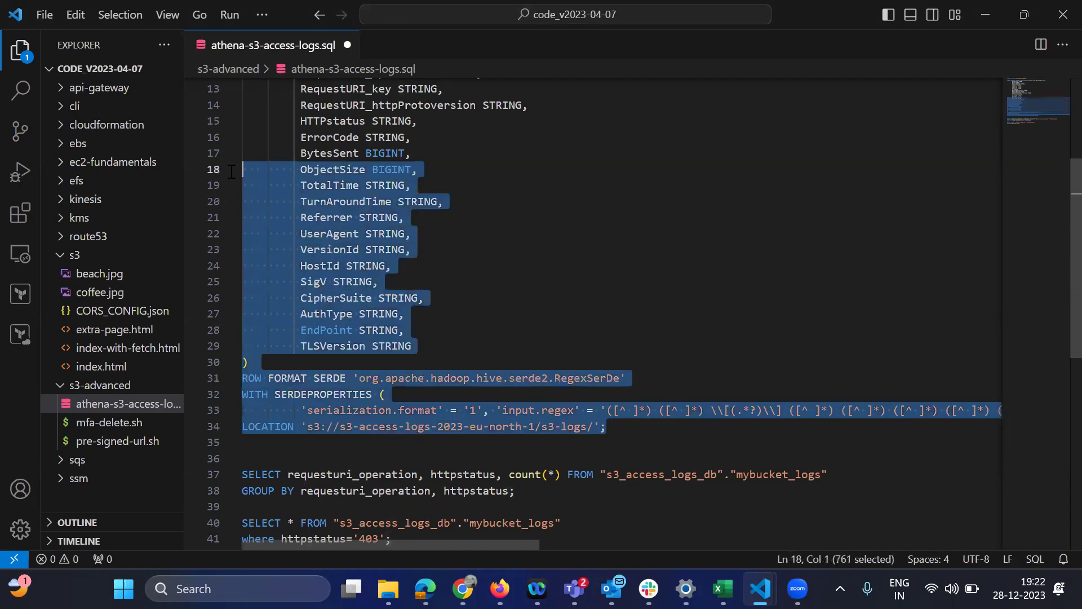
{"action": "left_click_drag", "start_coordinate": [238, 115], "coordinate": [250, 10]}
{"action": "left_click_drag", "start_coordinate": [243, 77], "coordinate": [243, 116]}
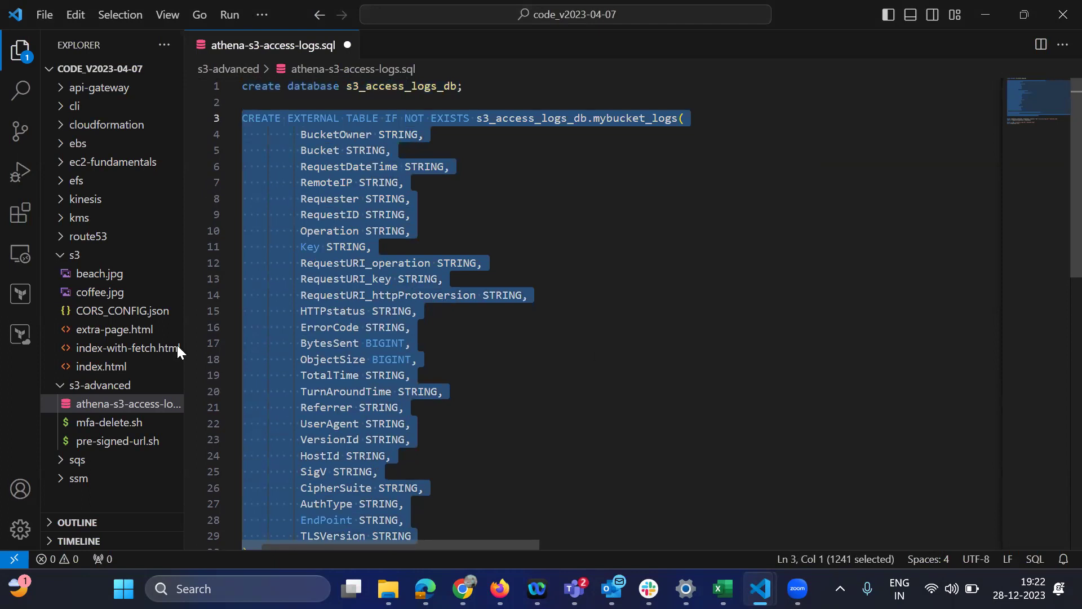
{"action": "key", "text": "alt+Tab"}
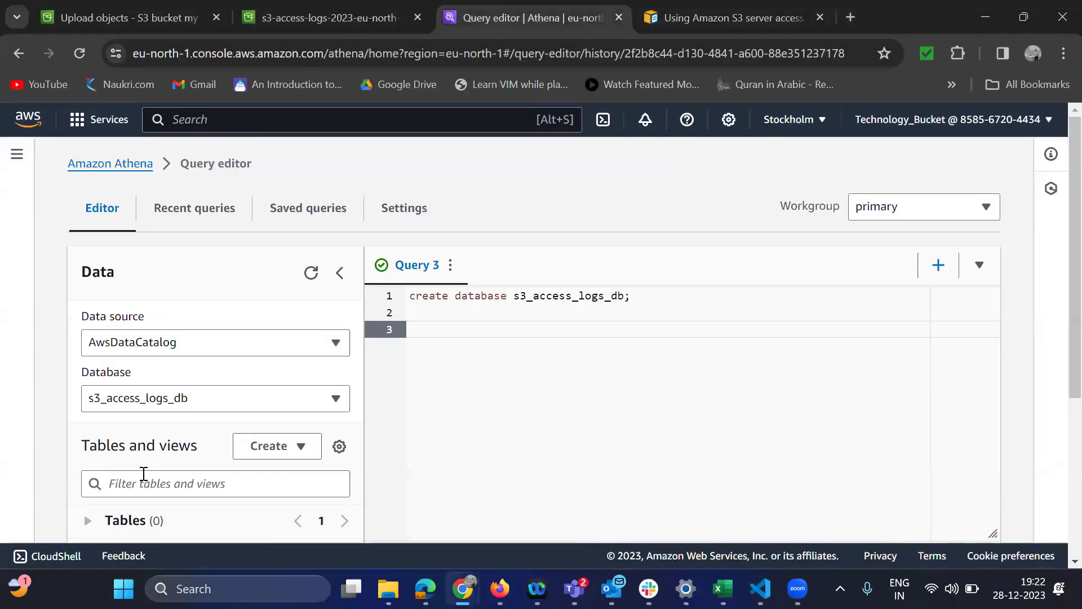
{"action": "scroll", "coordinate": [147, 470], "scroll_direction": "down", "scroll_amount": 3}
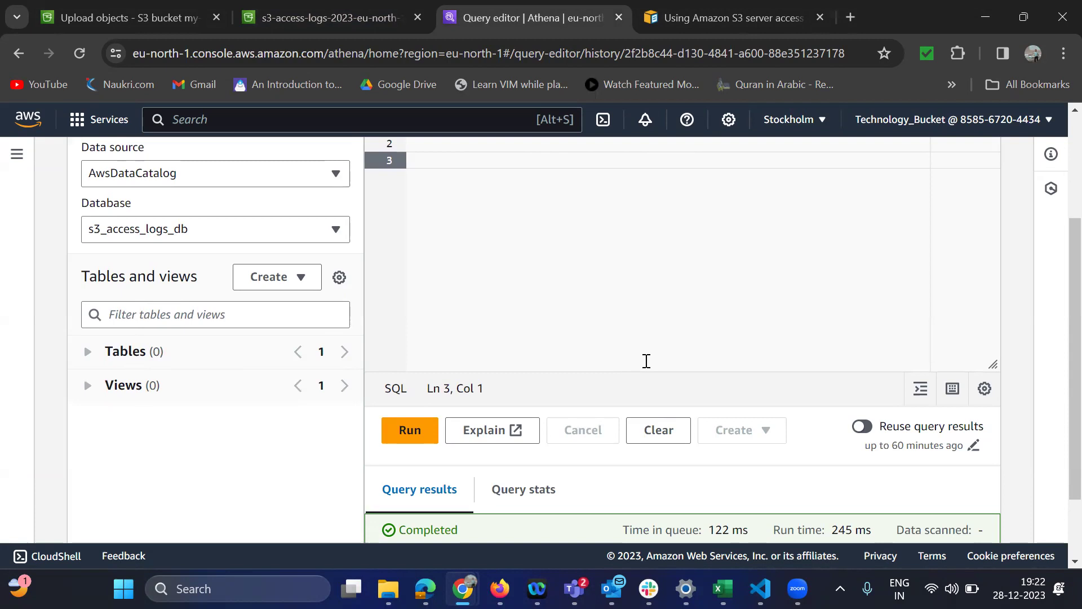
{"action": "scroll", "coordinate": [645, 359], "scroll_direction": "up", "scroll_amount": 3}
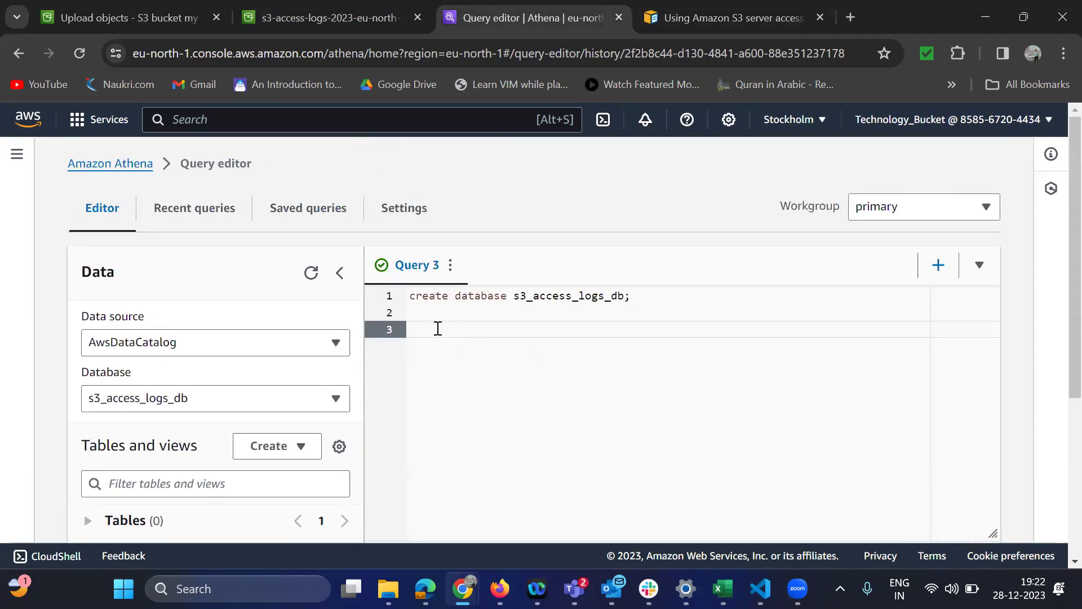
{"action": "key", "text": "ctrl+v"}
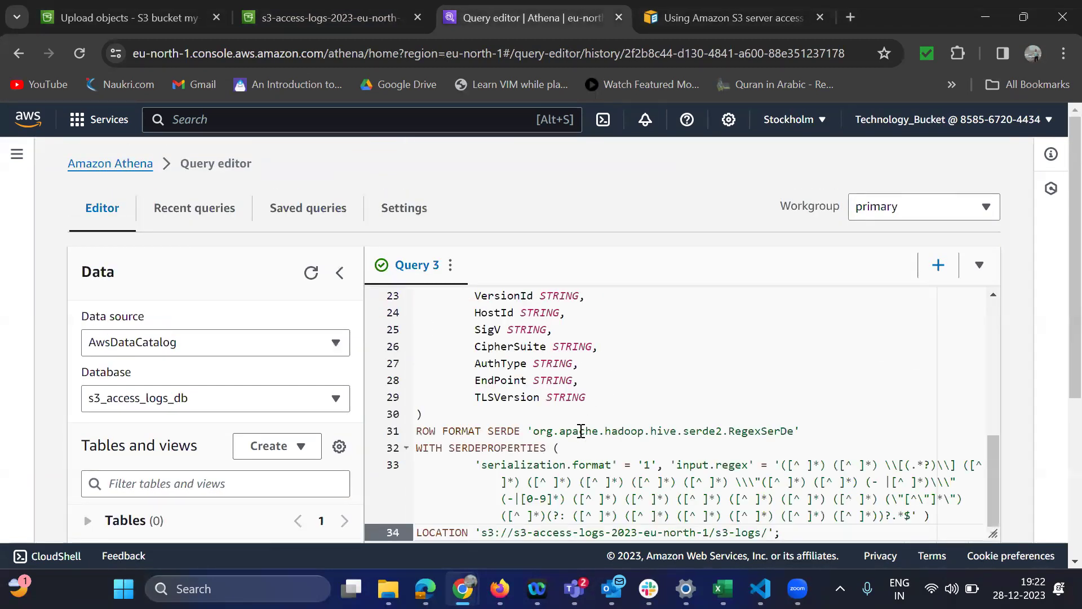
- Review the pasted statement and try to run the whole query, including both the create database and CREATE EXTERNAL TABLE statements
{"action": "scroll", "coordinate": [581, 432], "scroll_direction": "up", "scroll_amount": 7}
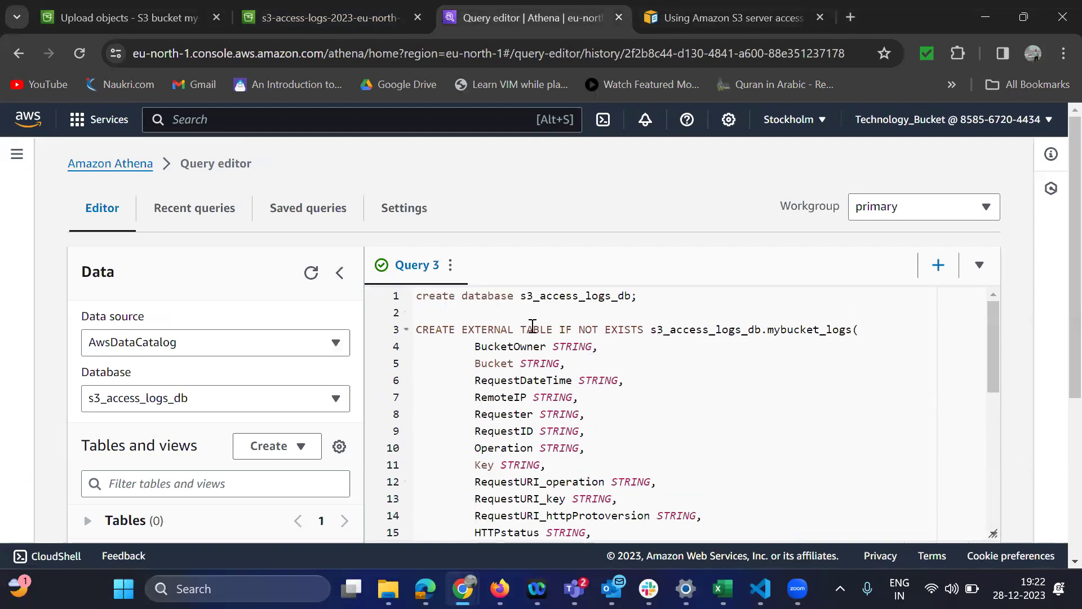
{"action": "scroll", "coordinate": [555, 480], "scroll_direction": "down", "scroll_amount": 6}
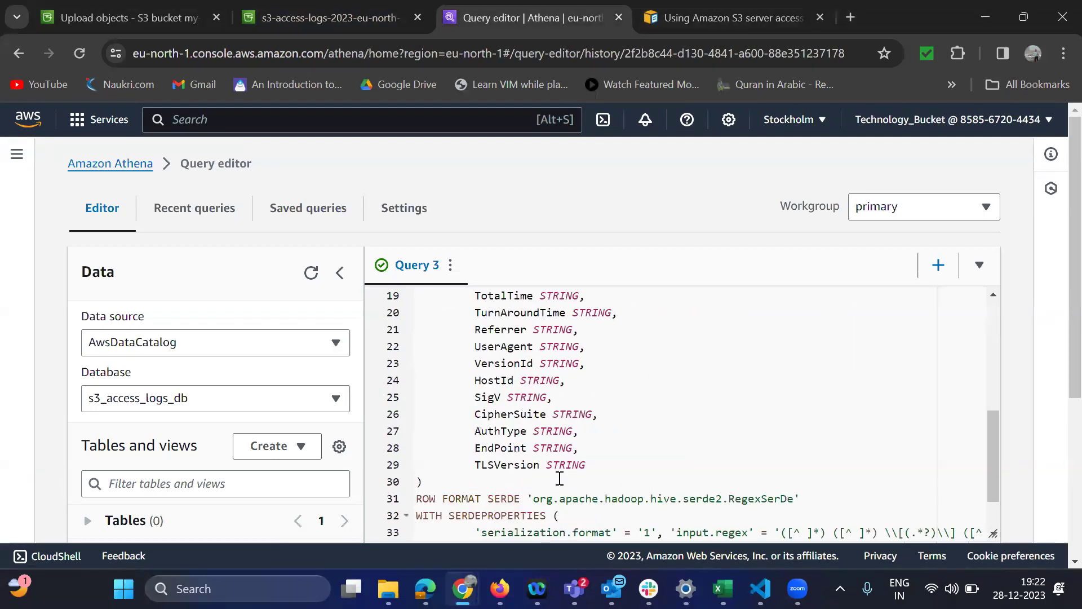
{"action": "scroll", "coordinate": [560, 479], "scroll_direction": "down", "scroll_amount": 2}
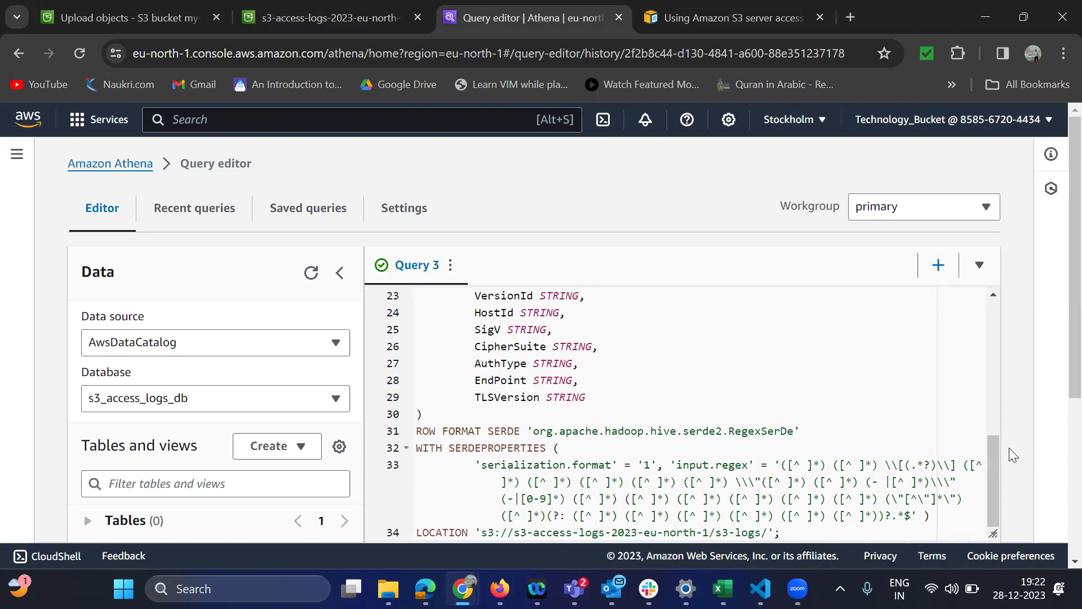
{"action": "scroll", "coordinate": [1009, 451], "scroll_direction": "down", "scroll_amount": 5}
{"action": "left_click", "coordinate": [419, 355]}
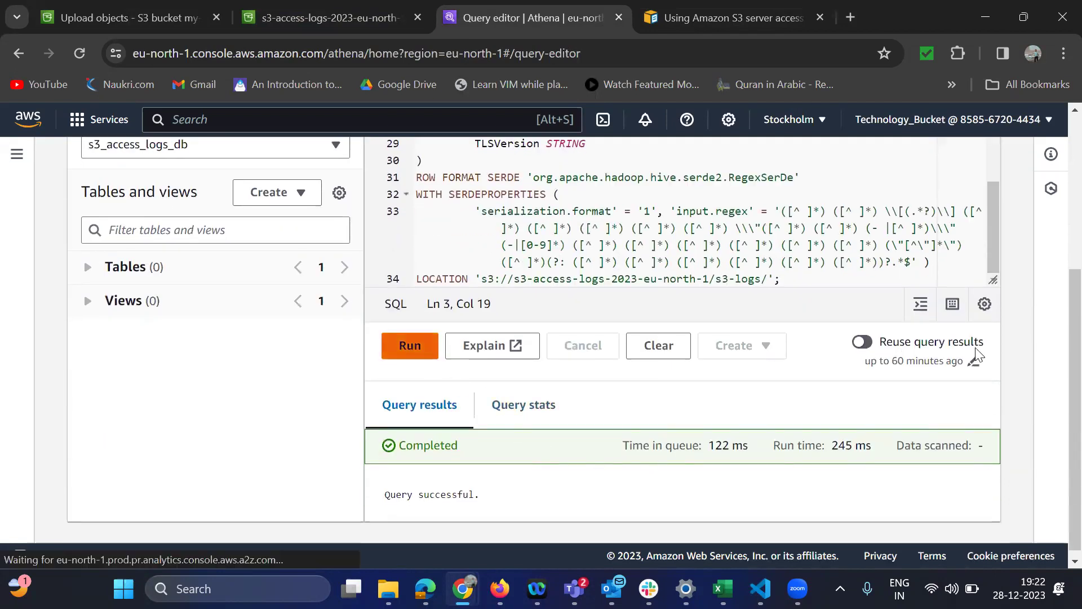
{"action": "scroll", "coordinate": [886, 441], "scroll_direction": "down", "scroll_amount": 1}
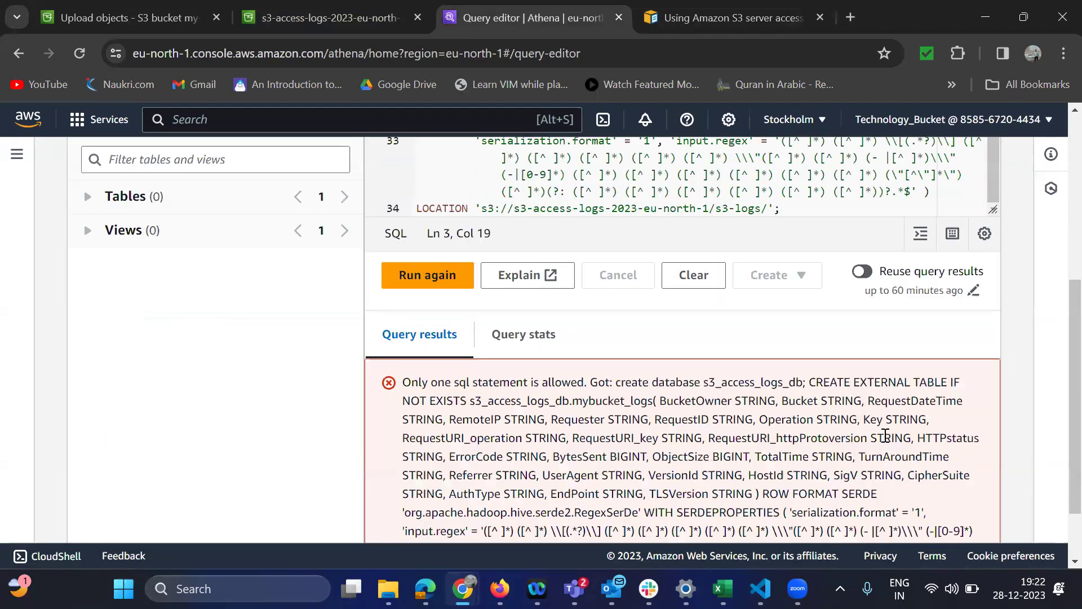
- Run only the CREATE EXTERNAL TABLE statement for s3_access_logs_db.mybucket_logs, from line 3 through the LOCATION line
{"action": "scroll", "coordinate": [886, 441], "scroll_direction": "up", "scroll_amount": 5}
{"action": "scroll", "coordinate": [646, 468], "scroll_direction": "up", "scroll_amount": 7}
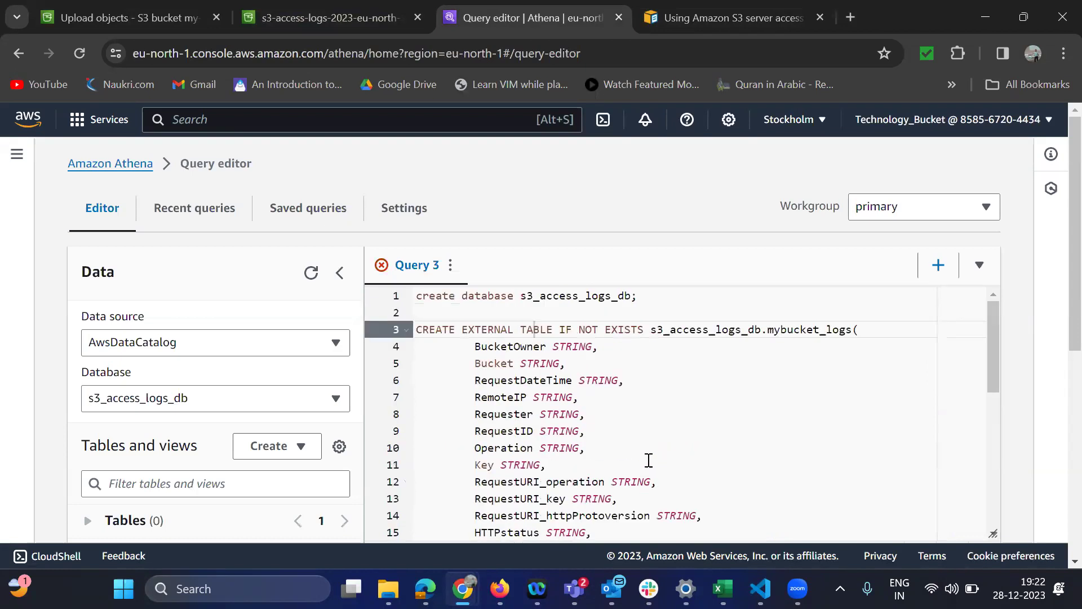
{"action": "left_click_drag", "start_coordinate": [419, 330], "coordinate": [852, 542]}
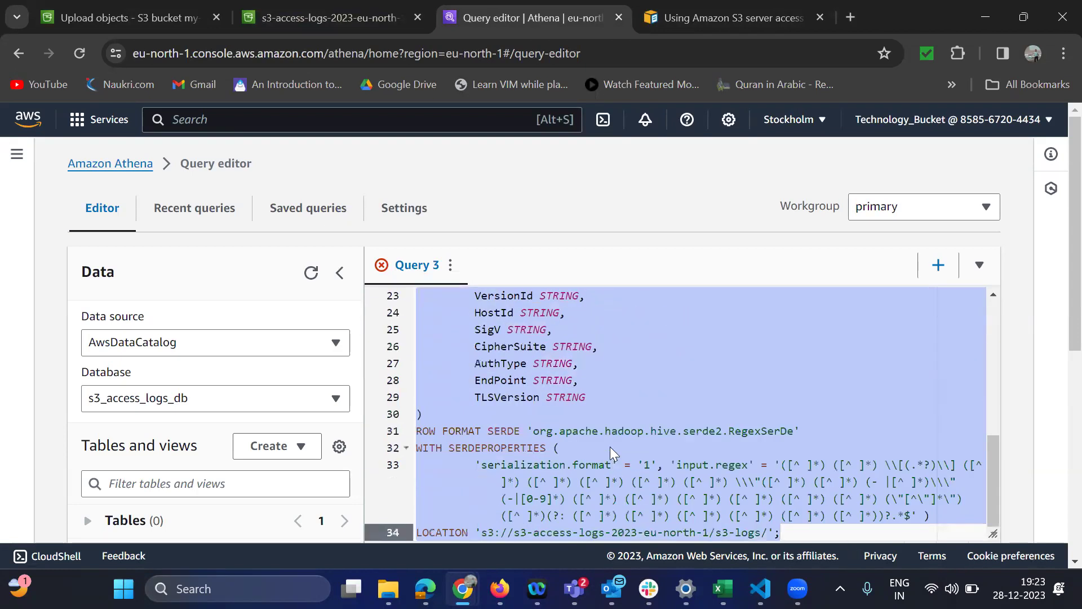
{"action": "scroll", "coordinate": [951, 417], "scroll_direction": "down", "scroll_amount": 5}
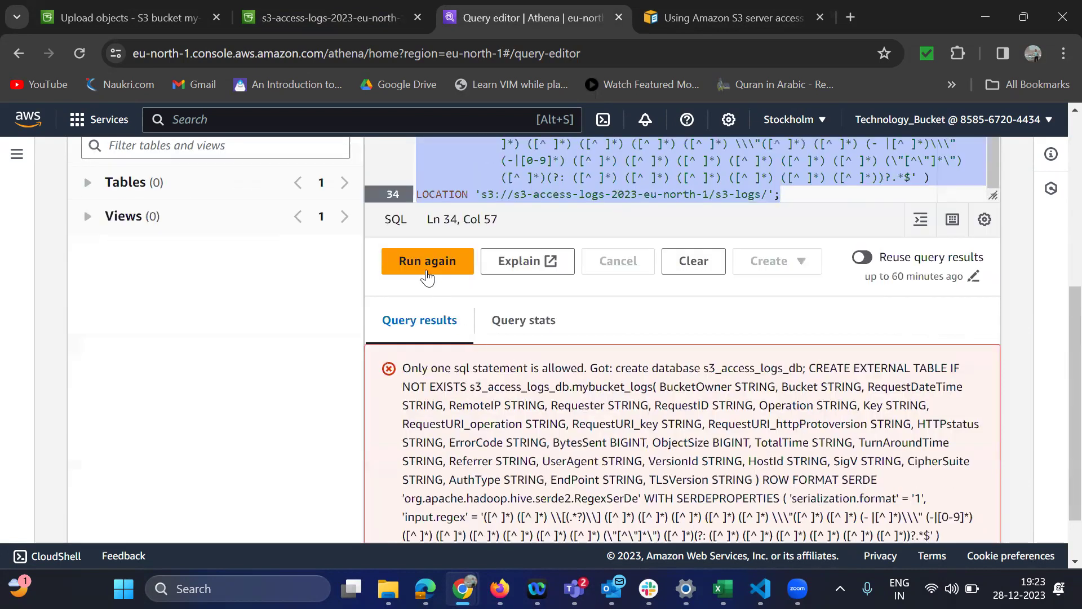
{"action": "key", "text": "ctrl+Return"}
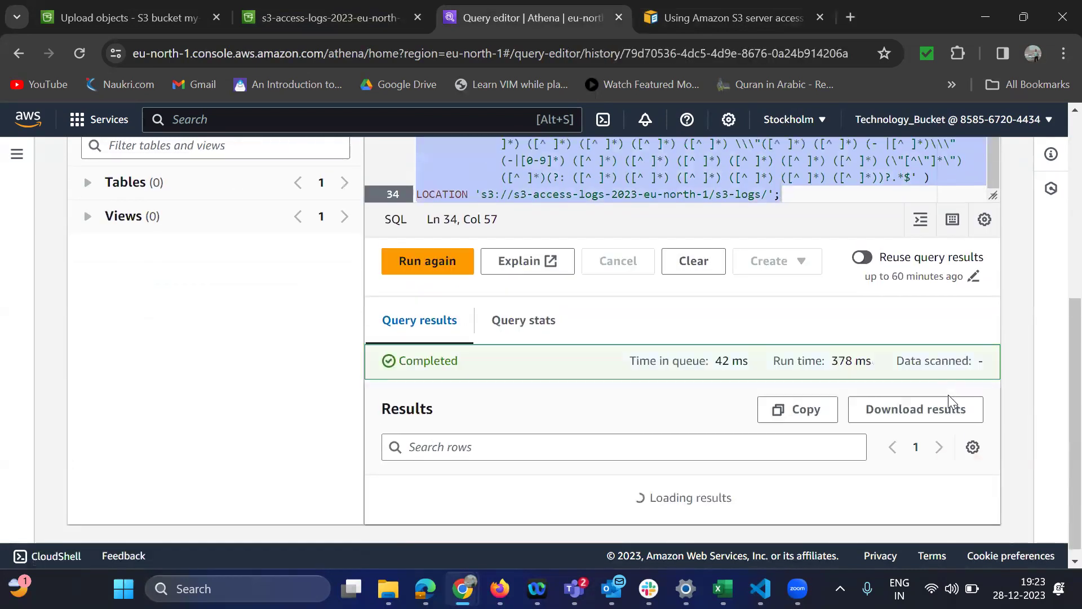
- Expand the mybucket_logs table to look through its columns and run a Preview Table query on it
{"action": "scroll", "coordinate": [242, 436], "scroll_direction": "up", "scroll_amount": 3}
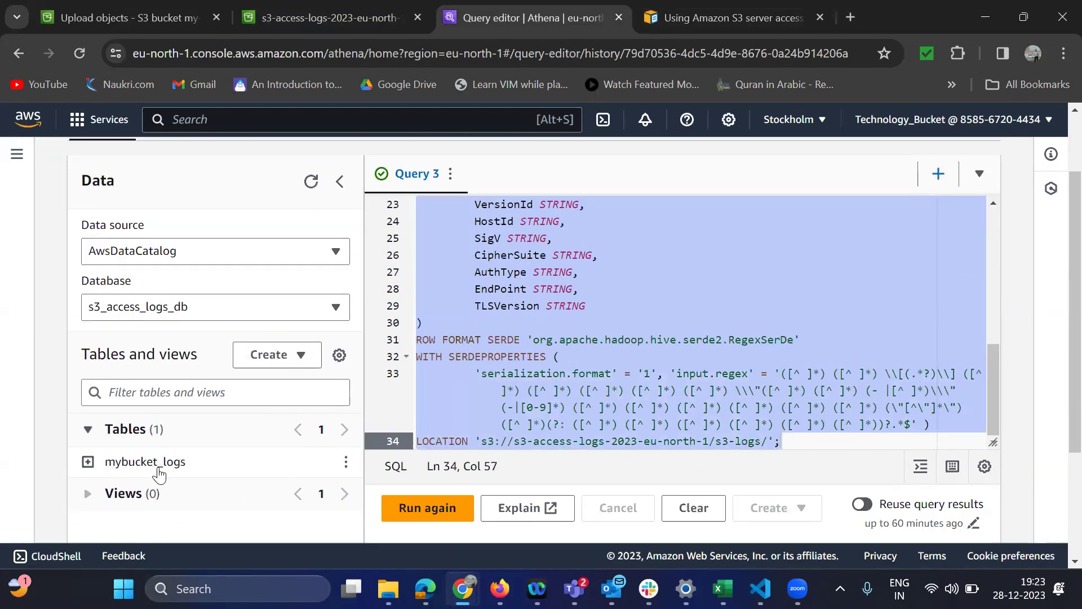
{"action": "left_click", "coordinate": [88, 463]}
{"action": "scroll", "coordinate": [231, 460], "scroll_direction": "down", "scroll_amount": 2}
{"action": "scroll", "coordinate": [231, 479], "scroll_direction": "up", "scroll_amount": 2}
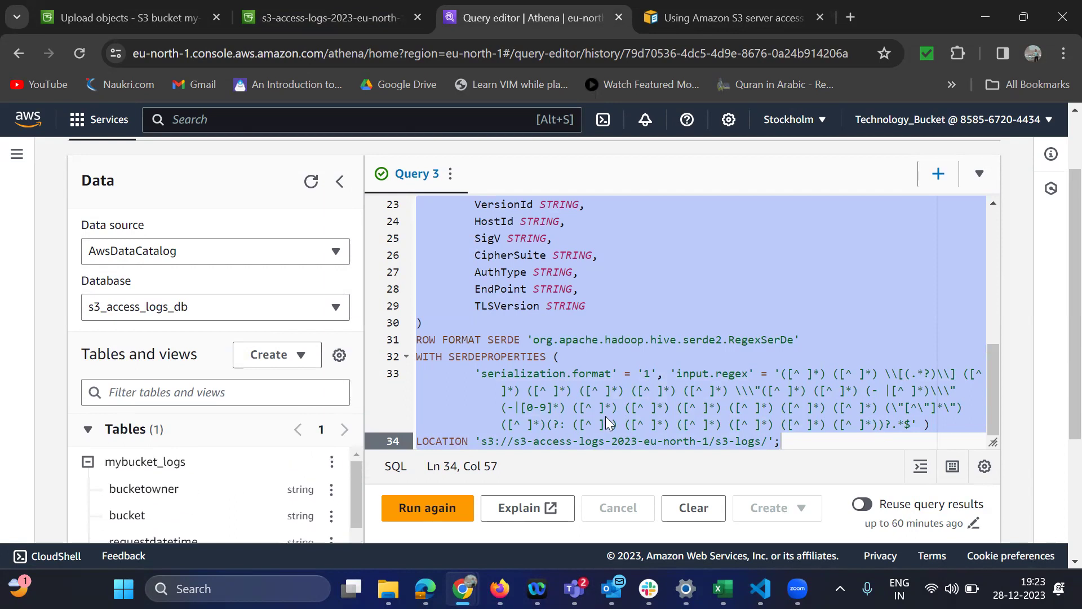
{"action": "scroll", "coordinate": [1005, 459], "scroll_direction": "down", "scroll_amount": 4}
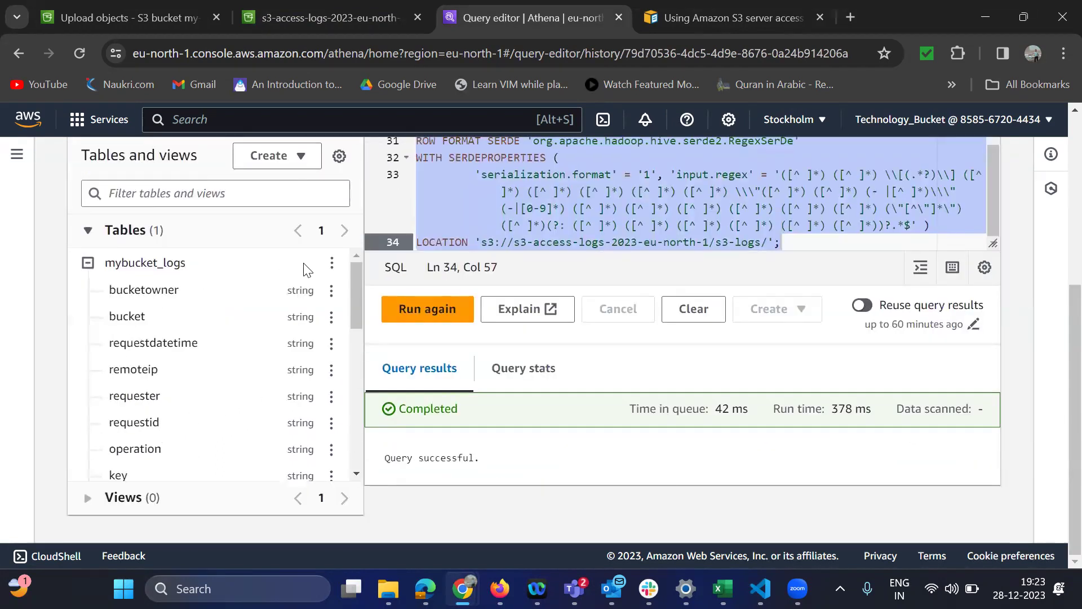
{"action": "left_click", "coordinate": [331, 264]}
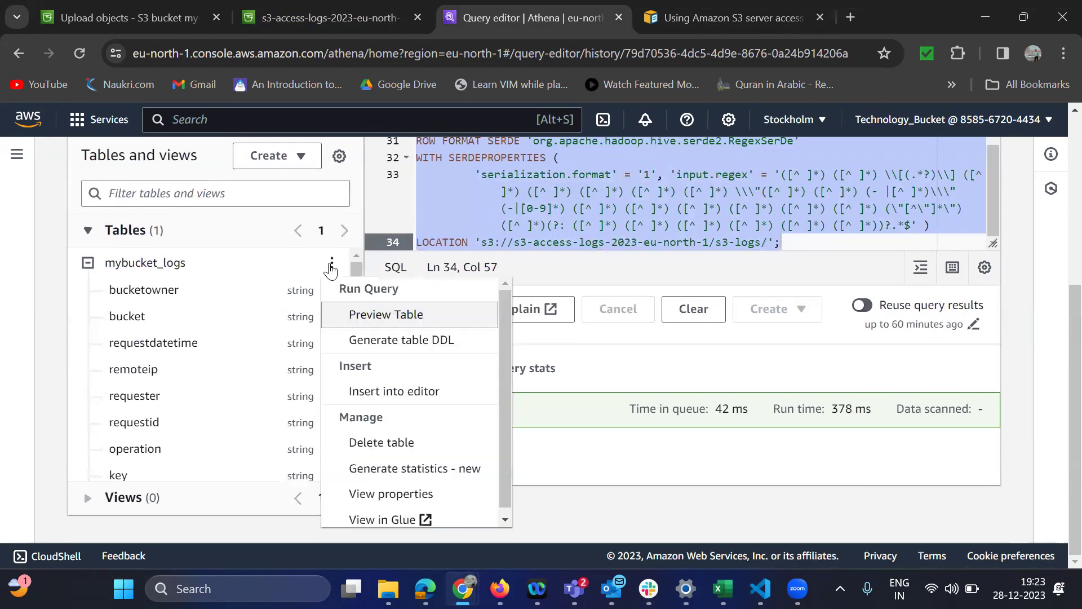
{"action": "left_click", "coordinate": [387, 318]}
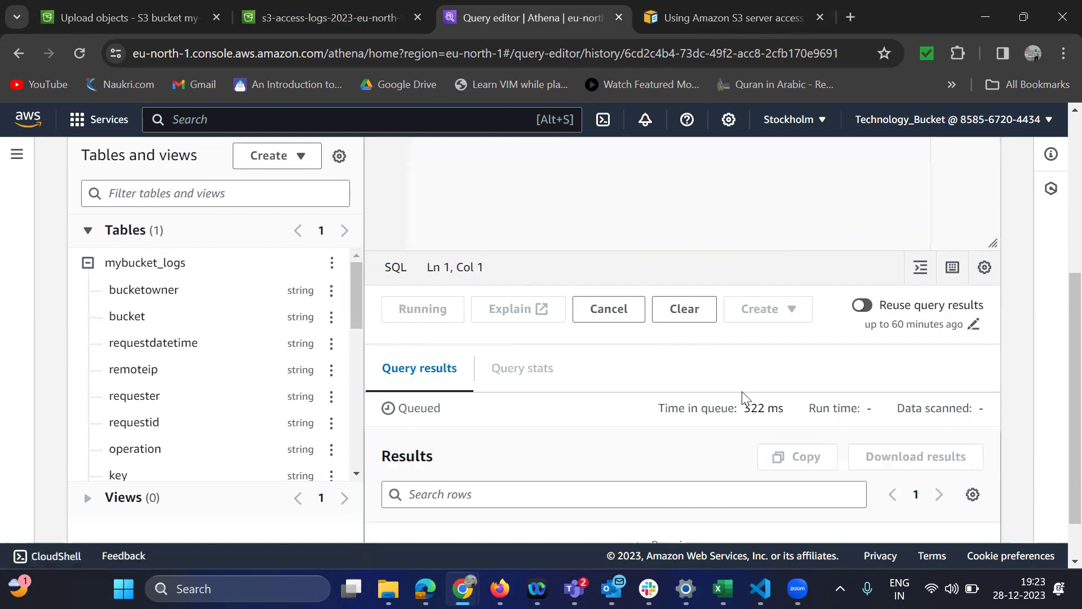
- Rerun the SELECT * FROM "s3_access_logs_db"."mybucket_logs" limit 10 statement in Query 4
{"action": "scroll", "coordinate": [744, 397], "scroll_direction": "up", "scroll_amount": 5}
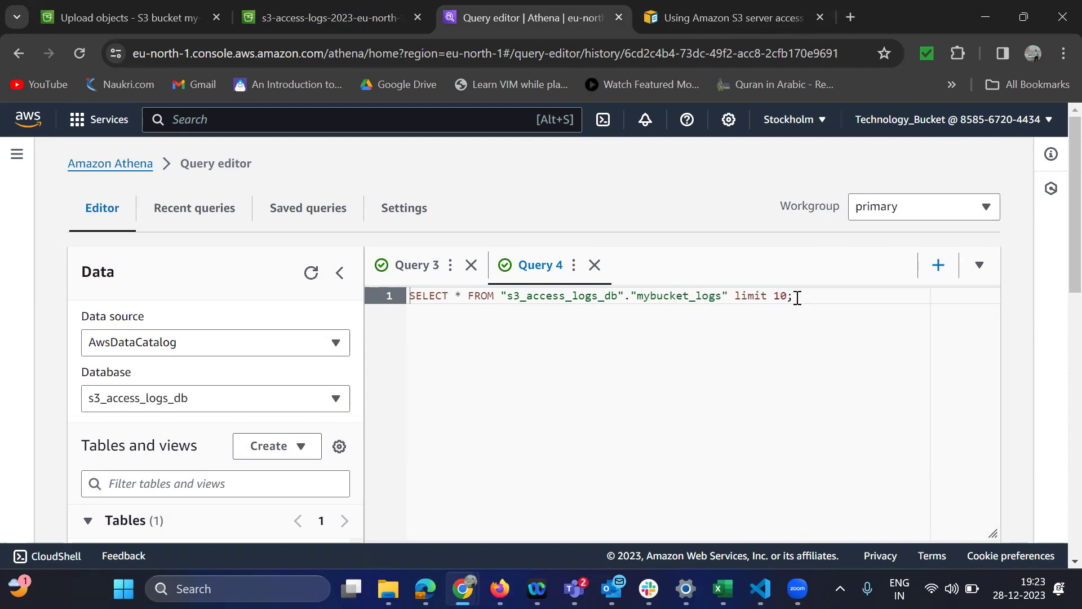
{"action": "left_click_drag", "start_coordinate": [792, 297], "coordinate": [402, 299]}
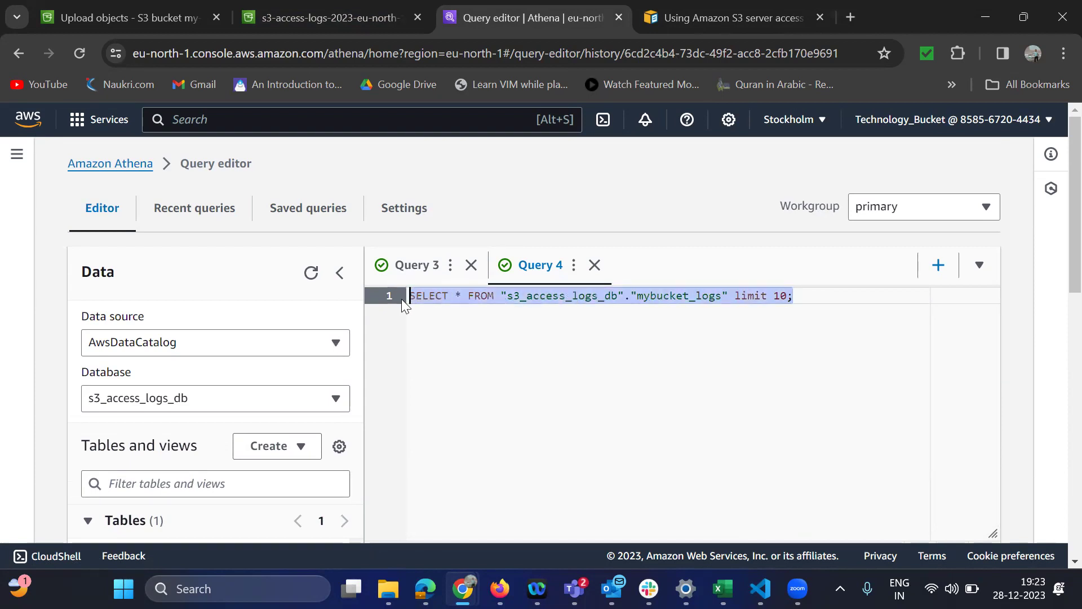
{"action": "scroll", "coordinate": [602, 347], "scroll_direction": "down", "scroll_amount": 5}
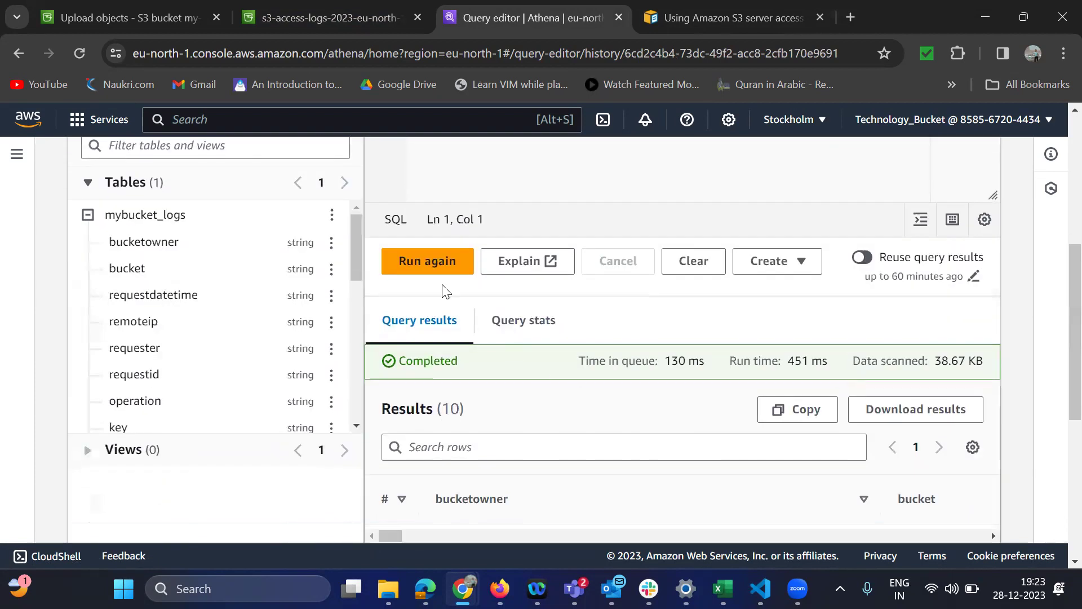
{"action": "key", "text": "ctrl+Return"}
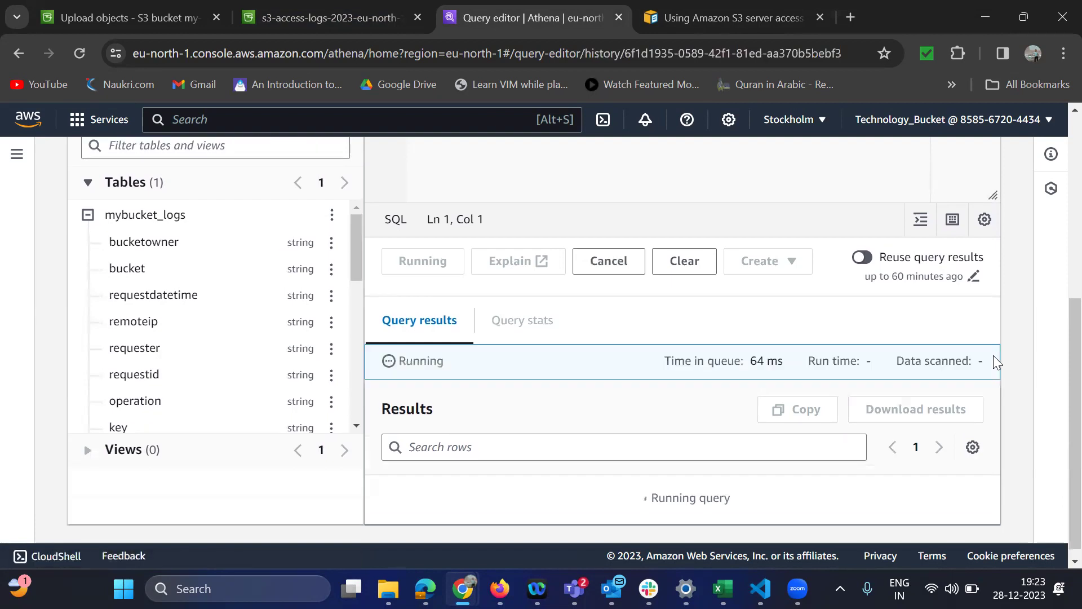
- Examine the returned log rows from the bucketowner and bucket columns across to requesturi_operation and requesturi_key
{"action": "scroll", "coordinate": [1032, 387], "scroll_direction": "down", "scroll_amount": 5}
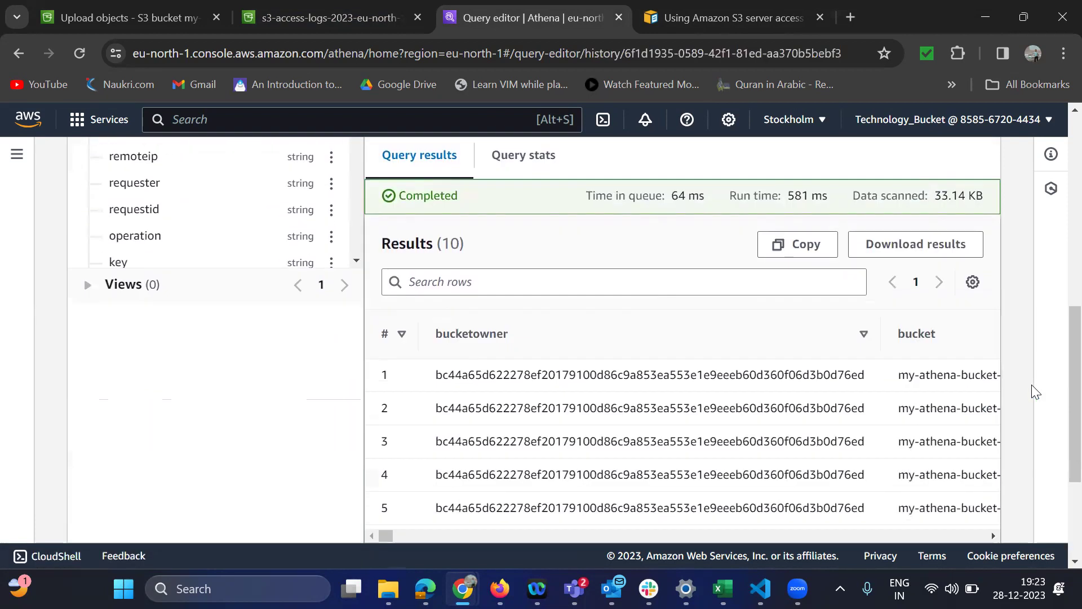
{"action": "scroll", "coordinate": [750, 437], "scroll_direction": "up", "scroll_amount": 2}
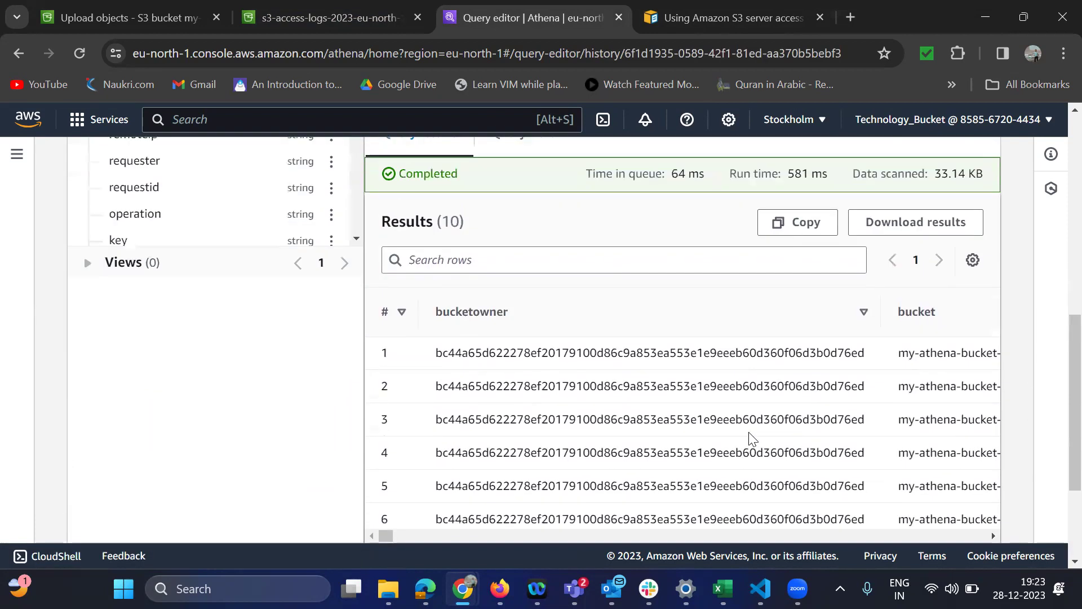
{"action": "scroll", "coordinate": [737, 452], "scroll_direction": "down", "scroll_amount": 3}
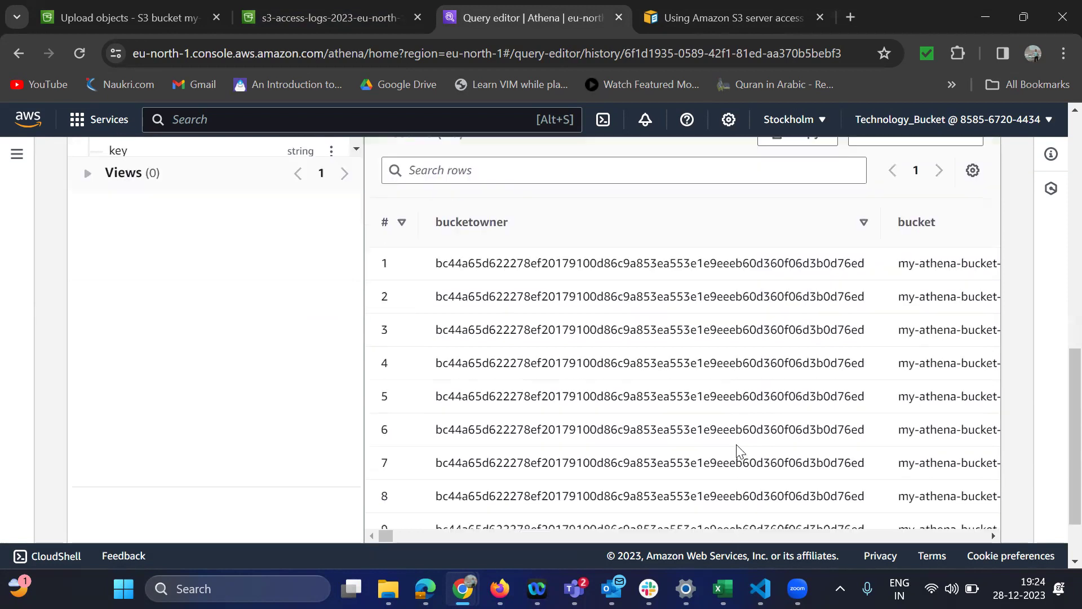
{"action": "left_click_drag", "start_coordinate": [387, 507], "coordinate": [431, 505]}
{"action": "scroll", "coordinate": [585, 473], "scroll_direction": "up", "scroll_amount": 2}
{"action": "scroll", "coordinate": [584, 473], "scroll_direction": "up", "scroll_amount": 2}
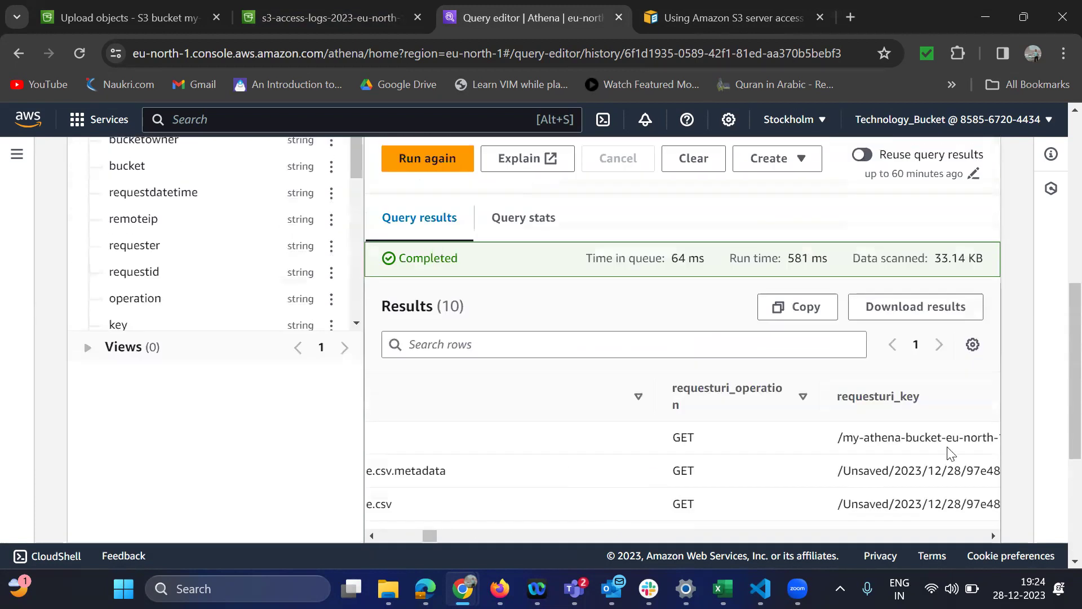
{"action": "scroll", "coordinate": [1027, 416], "scroll_direction": "down", "scroll_amount": 3}
{"action": "scroll", "coordinate": [1025, 418], "scroll_direction": "down", "scroll_amount": 1}
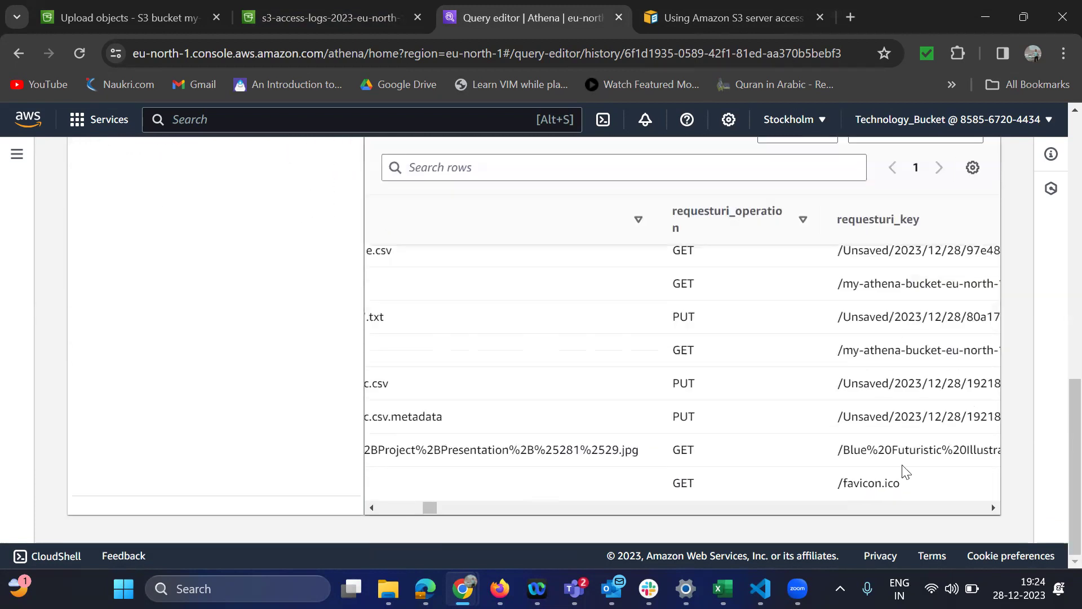
- Examine the httpstatus, errorcode, bytessent and objectsize columns of the log rows and the remaining columns beyond them
{"action": "left_click_drag", "start_coordinate": [433, 507], "coordinate": [672, 520]}
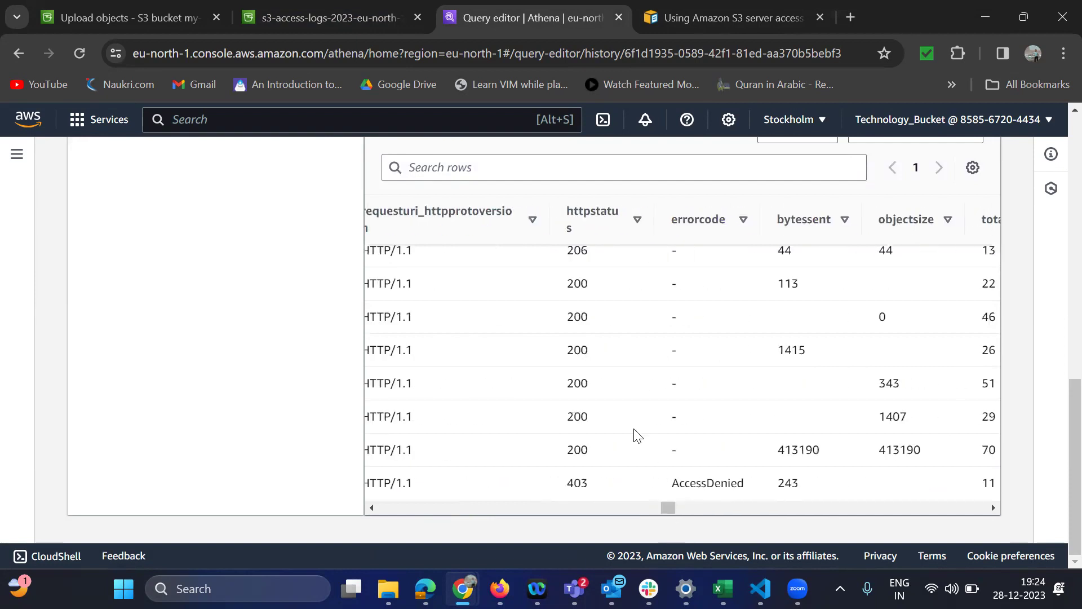
{"action": "scroll", "coordinate": [679, 444], "scroll_direction": "up", "scroll_amount": 2}
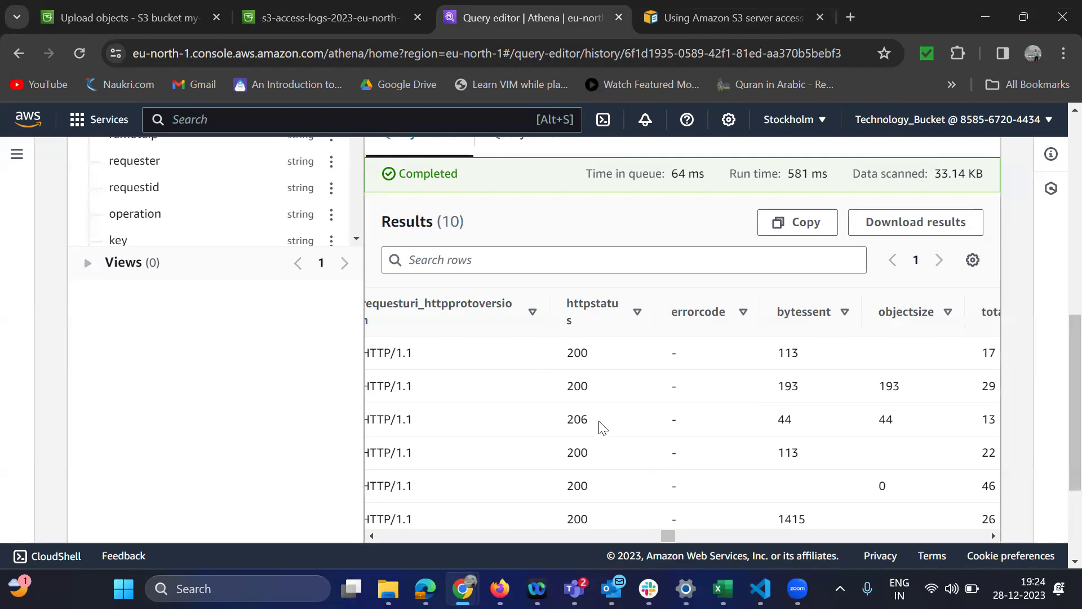
{"action": "scroll", "coordinate": [658, 439], "scroll_direction": "up", "scroll_amount": 4}
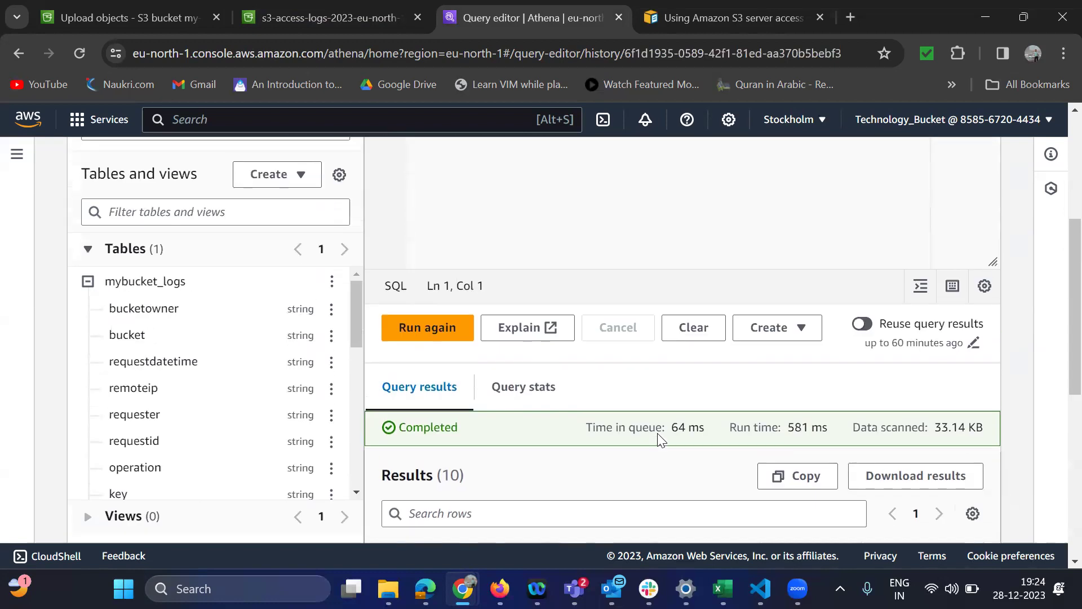
{"action": "scroll", "coordinate": [680, 431], "scroll_direction": "up", "scroll_amount": 3}
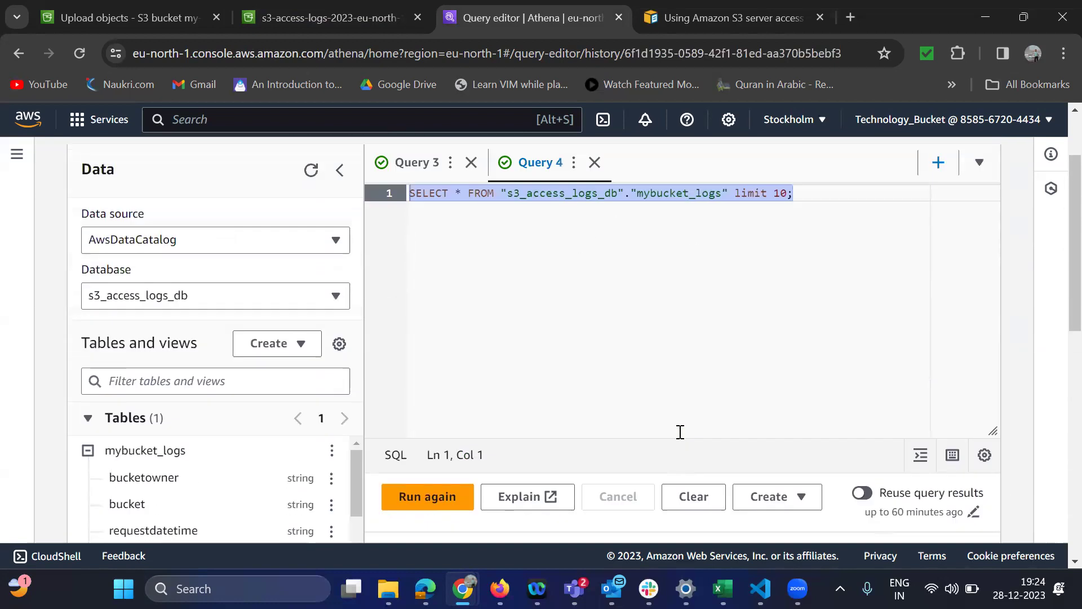
{"action": "scroll", "coordinate": [618, 340], "scroll_direction": "down", "scroll_amount": 10}
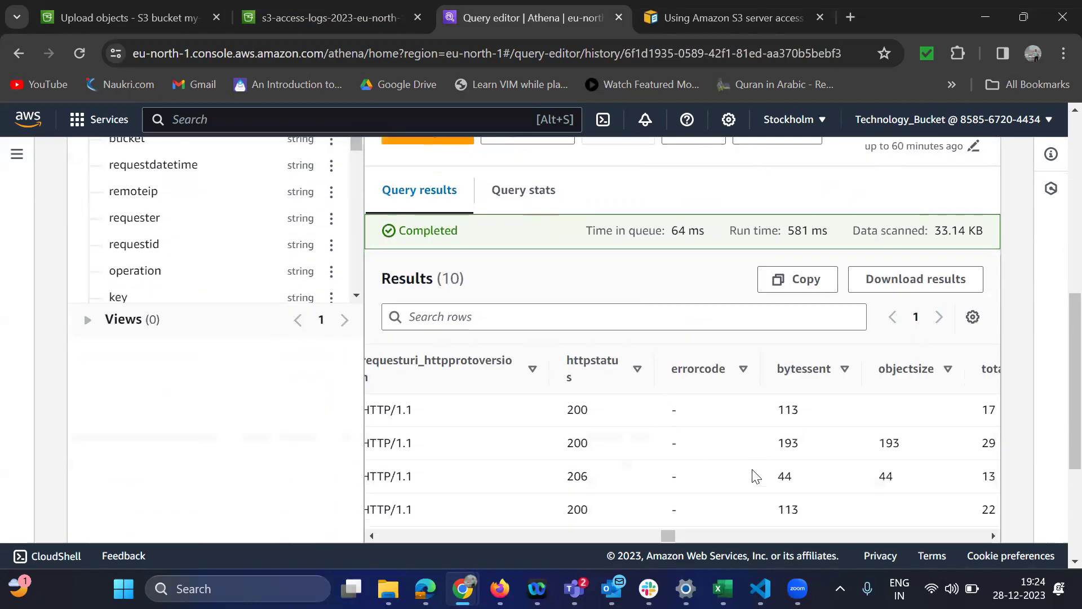
{"action": "left_click_drag", "start_coordinate": [669, 533], "coordinate": [946, 534]}
{"action": "left_click_drag", "start_coordinate": [821, 541], "coordinate": [227, 452]}
{"action": "scroll", "coordinate": [228, 453], "scroll_direction": "up", "scroll_amount": 3}
{"action": "scroll", "coordinate": [260, 434], "scroll_direction": "up", "scroll_amount": 7}
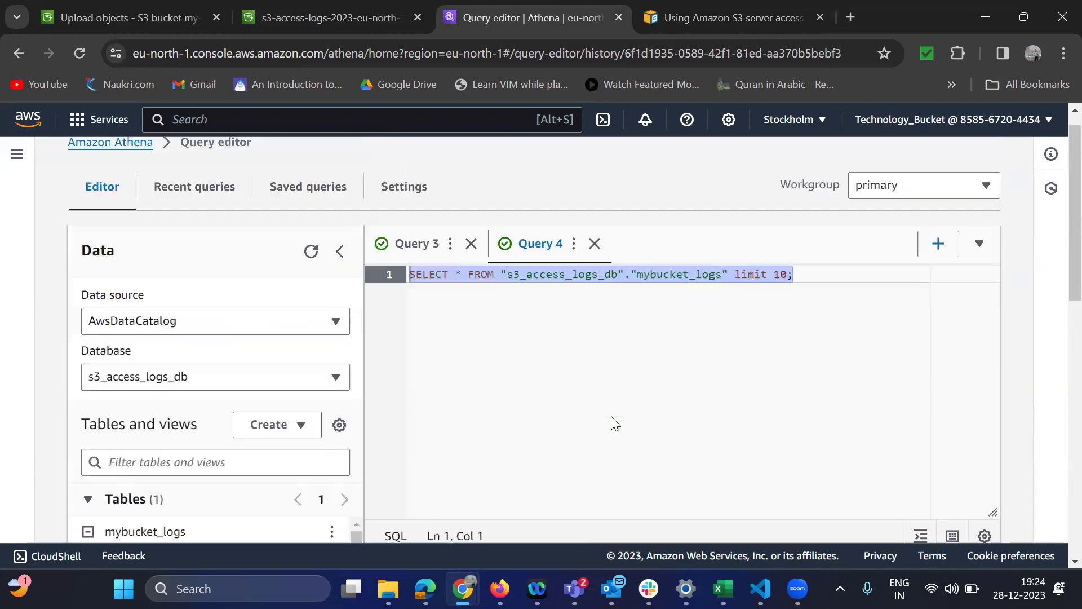
- Copy the SELECT requesturi_operation, httpstatus, count(*) query with its GROUP BY from athena-s3-access-logs.sql in Visual Studio Code and paste it on line 3 of Query 4
{"action": "scroll", "coordinate": [614, 423], "scroll_direction": "up", "scroll_amount": 1}
{"action": "left_click", "coordinate": [807, 297]}
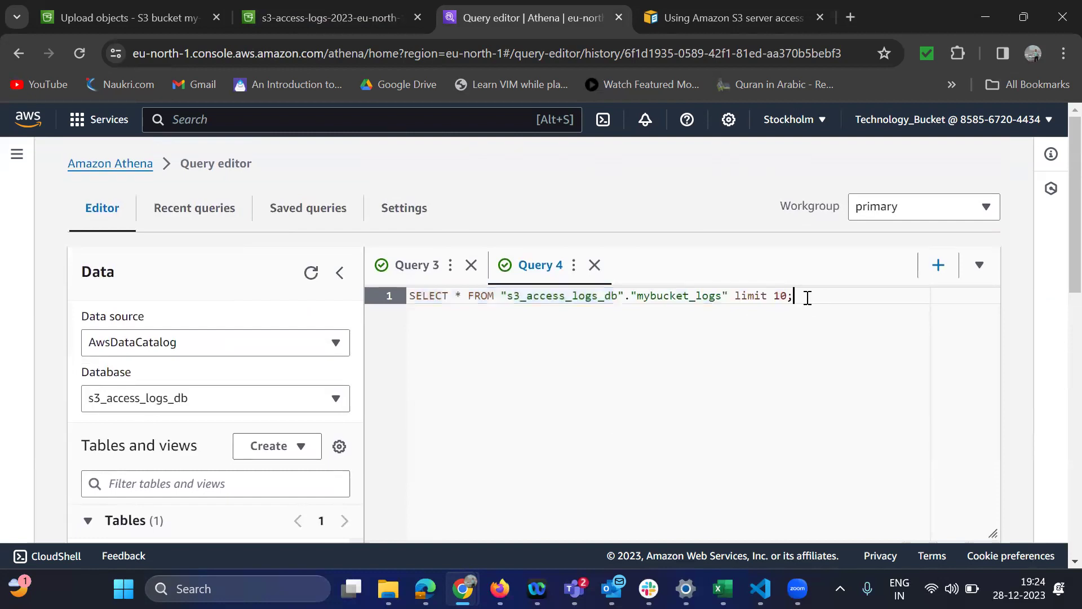
{"action": "key", "text": "Return"}
{"action": "key", "text": "Return"}
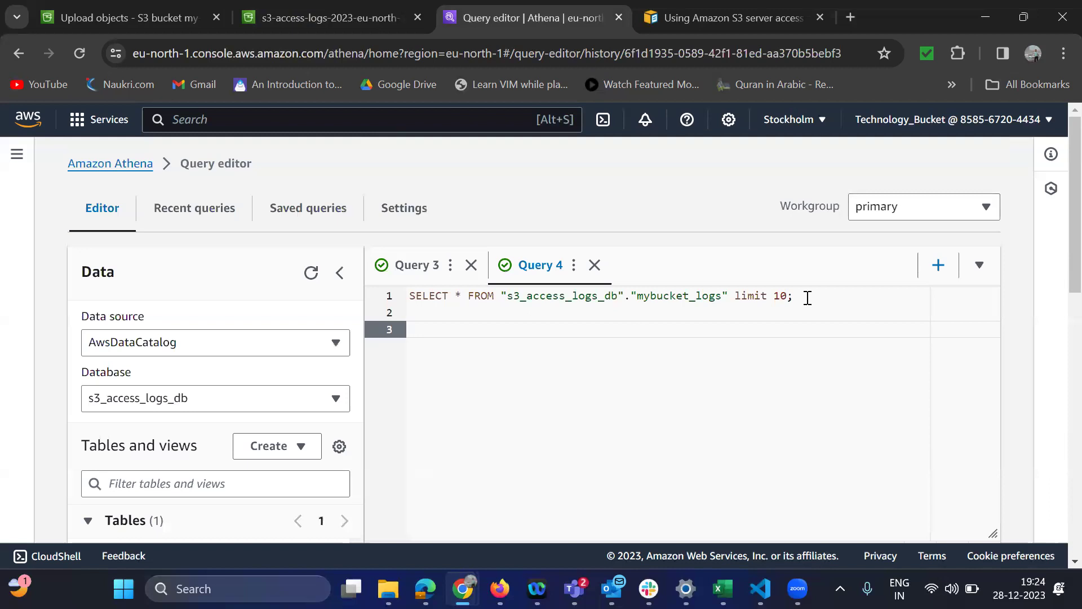
{"action": "mouse_move", "coordinate": [761, 588]}
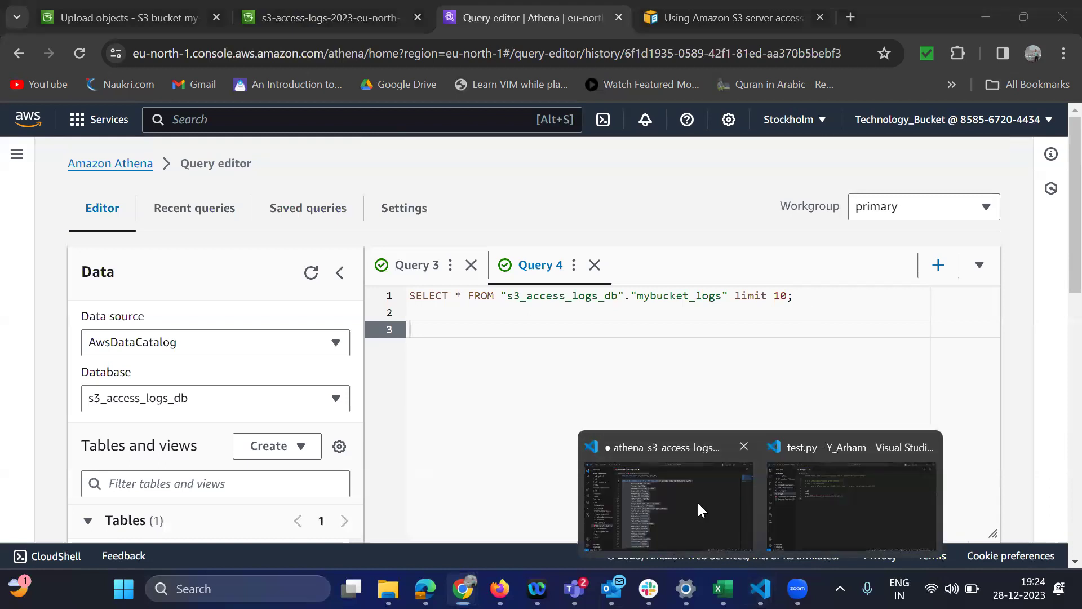
{"action": "left_click", "coordinate": [698, 503]}
{"action": "scroll", "coordinate": [823, 369], "scroll_direction": "down", "scroll_amount": 4}
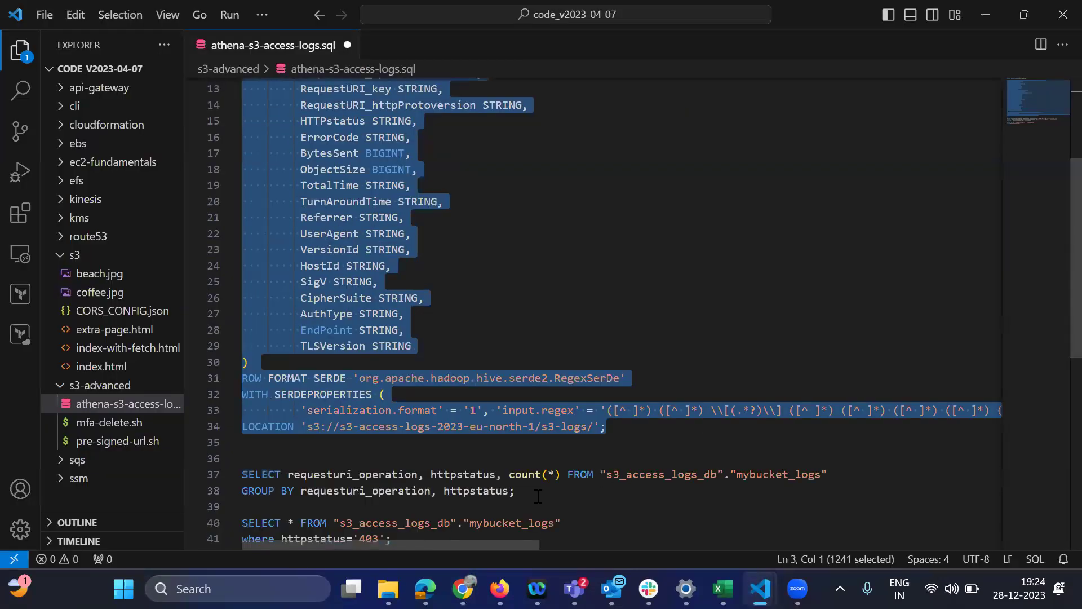
{"action": "left_click_drag", "start_coordinate": [539, 496], "coordinate": [241, 474]}
{"action": "key", "text": "ctrl+c"}
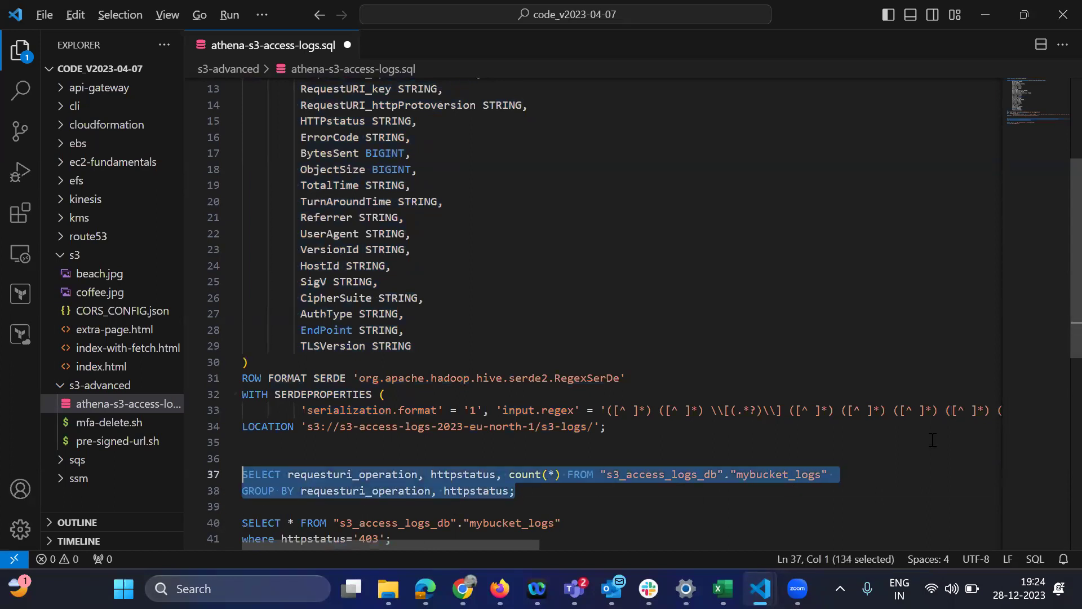
{"action": "key", "text": "alt+Tab"}
{"action": "left_click", "coordinate": [422, 167]}
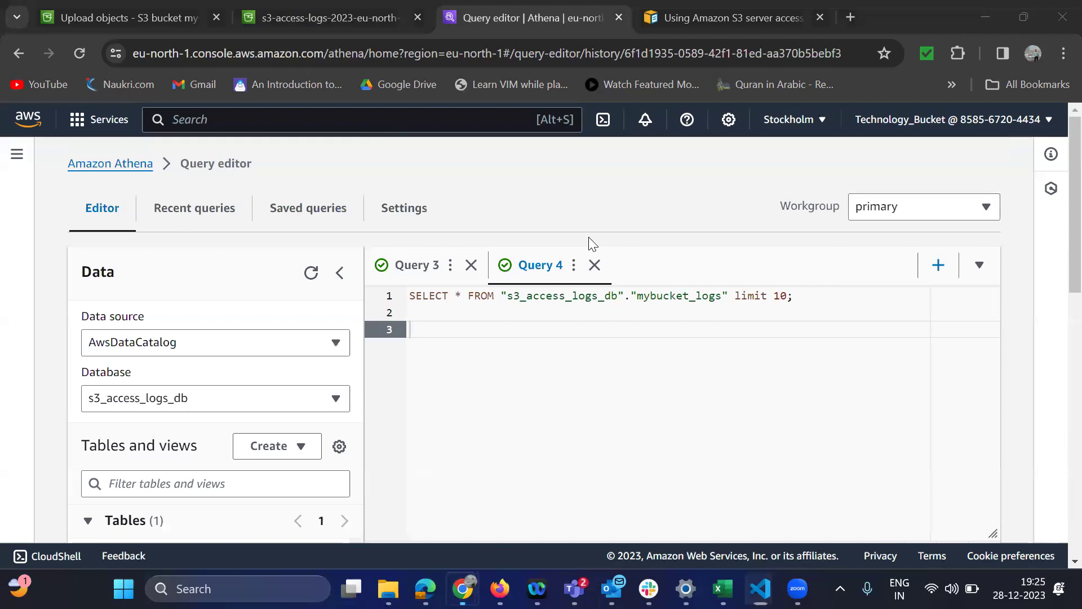
{"action": "key", "text": "ctrl+v"}
- Run only the GROUP BY requesturi_operation, httpstatus query and look through its counts per operation and HTTP status
{"action": "left_click_drag", "start_coordinate": [691, 366], "coordinate": [404, 336]}
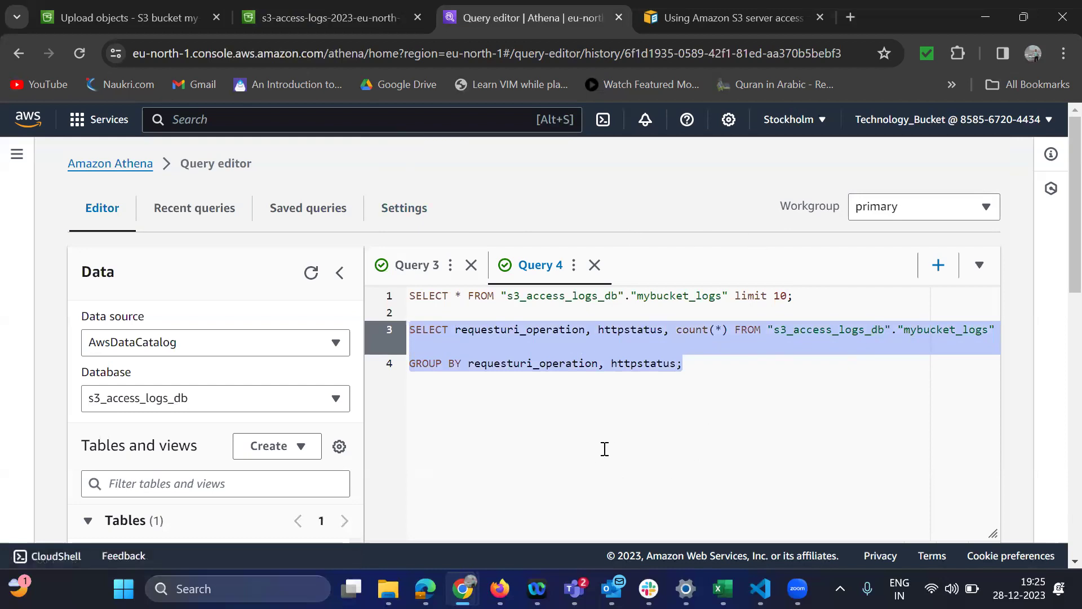
{"action": "scroll", "coordinate": [616, 442], "scroll_direction": "down", "scroll_amount": 2}
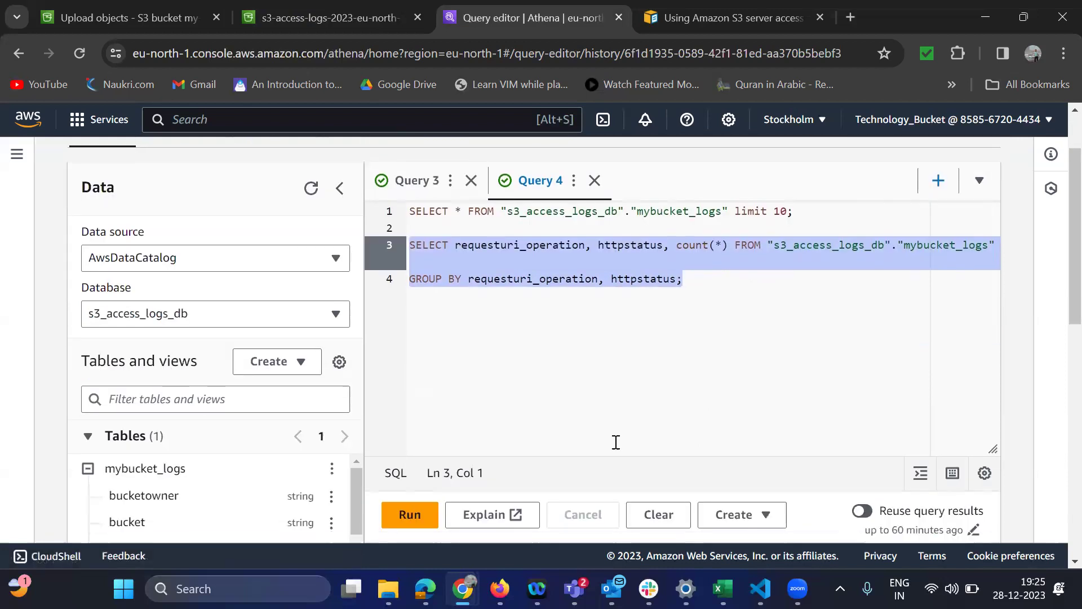
{"action": "left_click", "coordinate": [415, 515]}
{"action": "scroll", "coordinate": [809, 382], "scroll_direction": "down", "scroll_amount": 4}
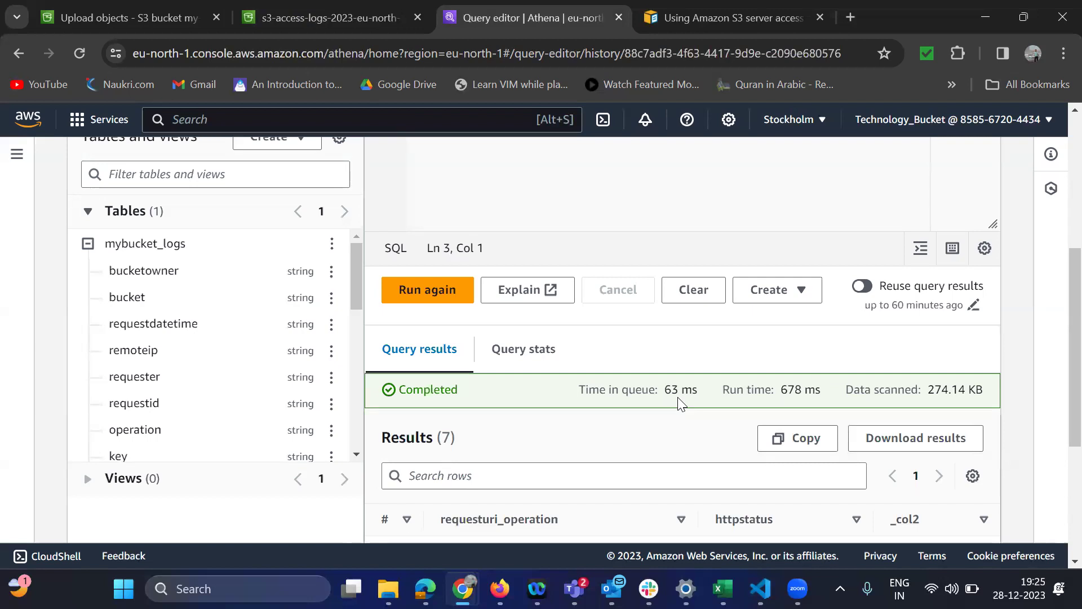
{"action": "scroll", "coordinate": [679, 403], "scroll_direction": "down", "scroll_amount": 1}
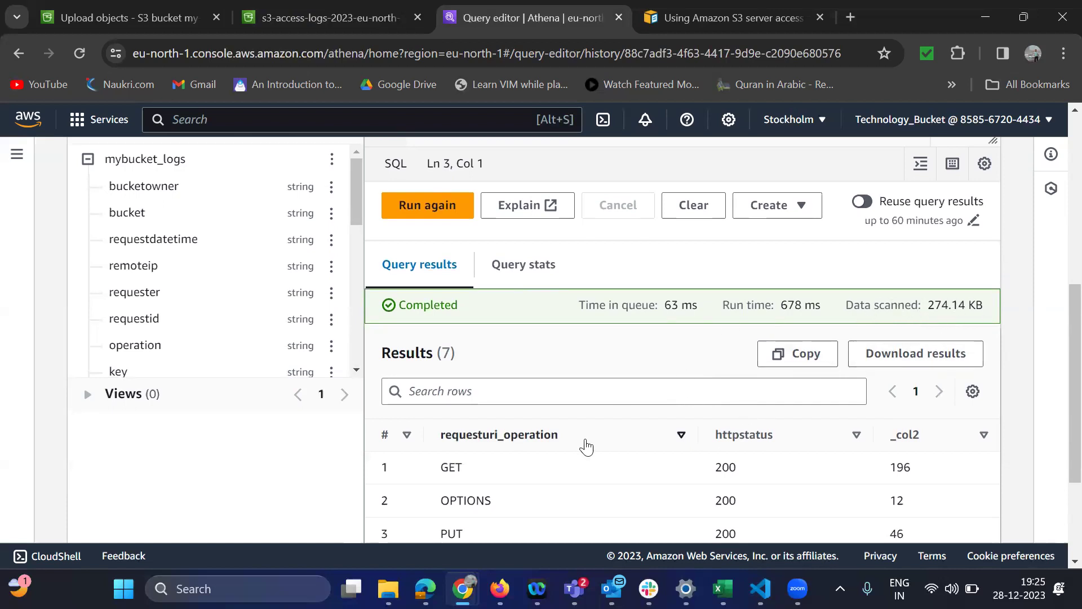
{"action": "scroll", "coordinate": [586, 445], "scroll_direction": "down", "scroll_amount": 3}
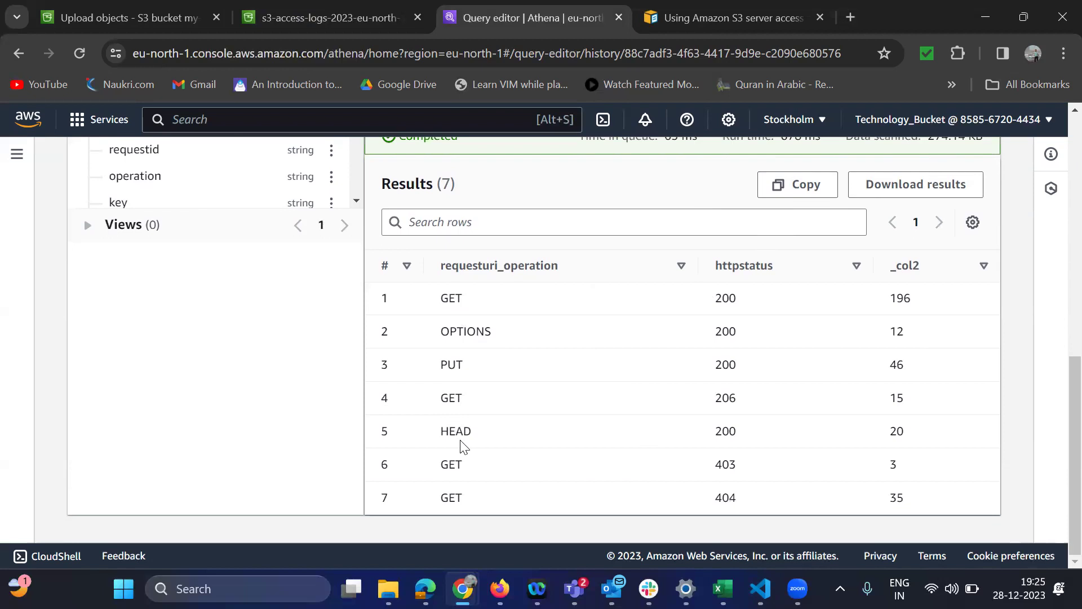
{"action": "scroll", "coordinate": [631, 460], "scroll_direction": "up", "scroll_amount": 10}
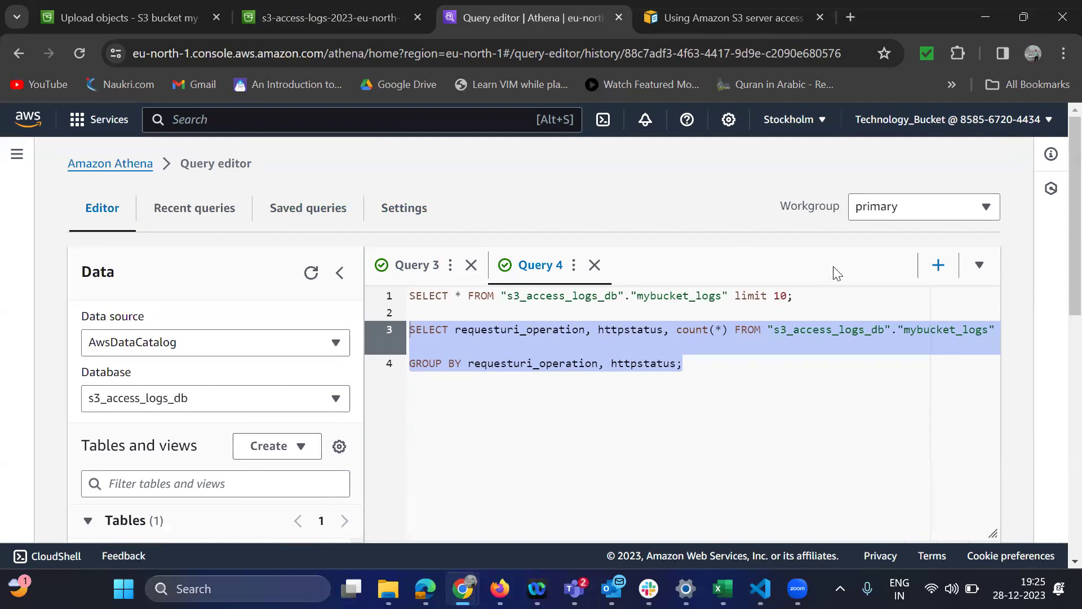
- Review the recent queries and the saved queries, and return to the query editor
{"action": "left_click", "coordinate": [182, 217]}
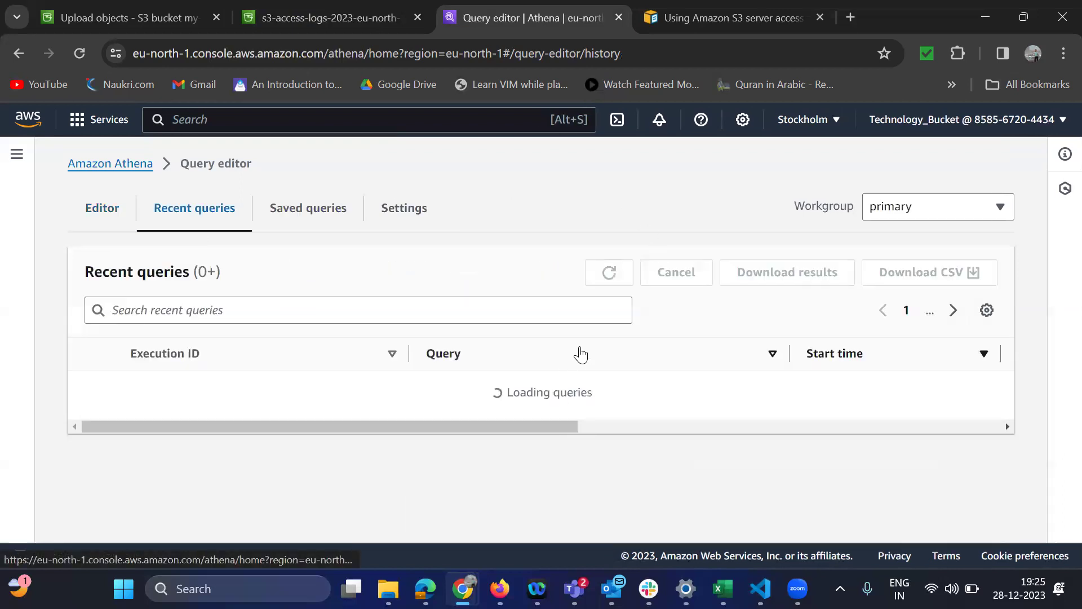
{"action": "scroll", "coordinate": [496, 454], "scroll_direction": "down", "scroll_amount": 3}
{"action": "scroll", "coordinate": [496, 457], "scroll_direction": "up", "scroll_amount": 3}
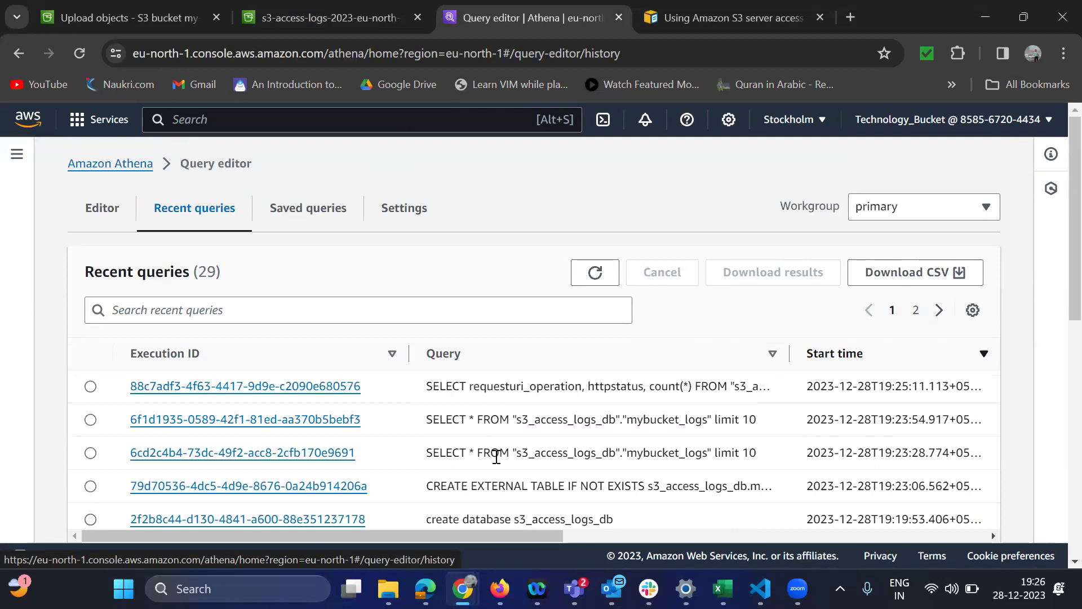
{"action": "left_click", "coordinate": [323, 224]}
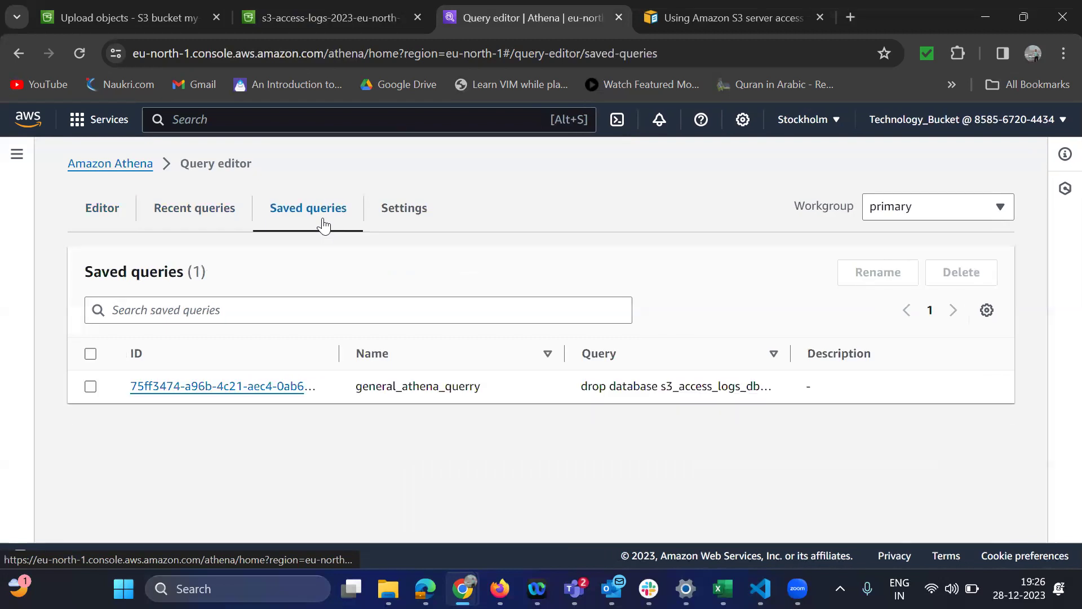
{"action": "left_click", "coordinate": [102, 213]}
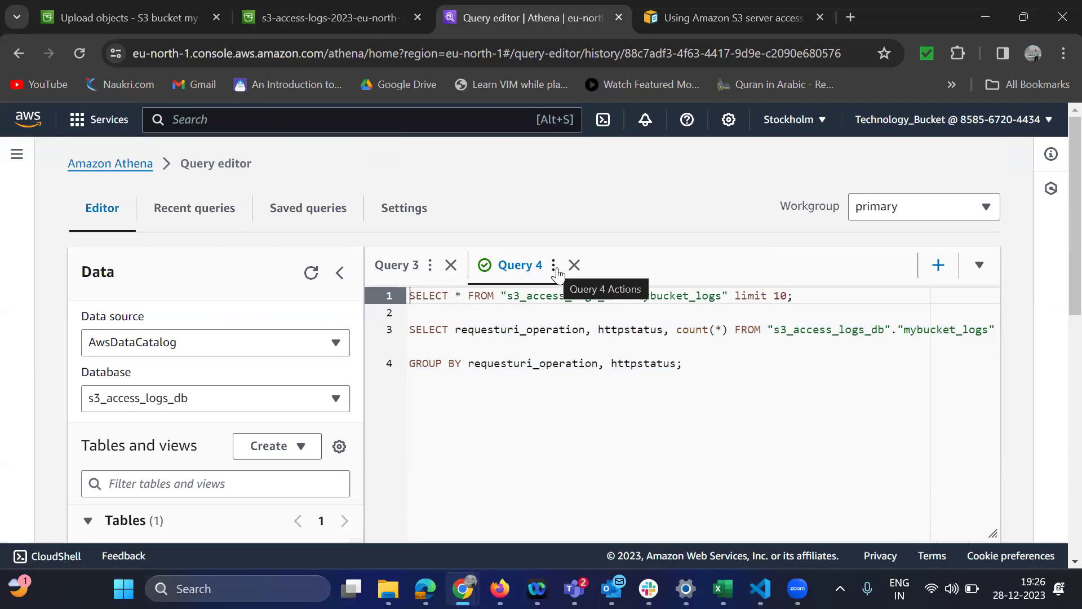
- Check which save, rename and delete actions are available for Query 4, without choosing any
{"action": "left_click", "coordinate": [555, 266]}
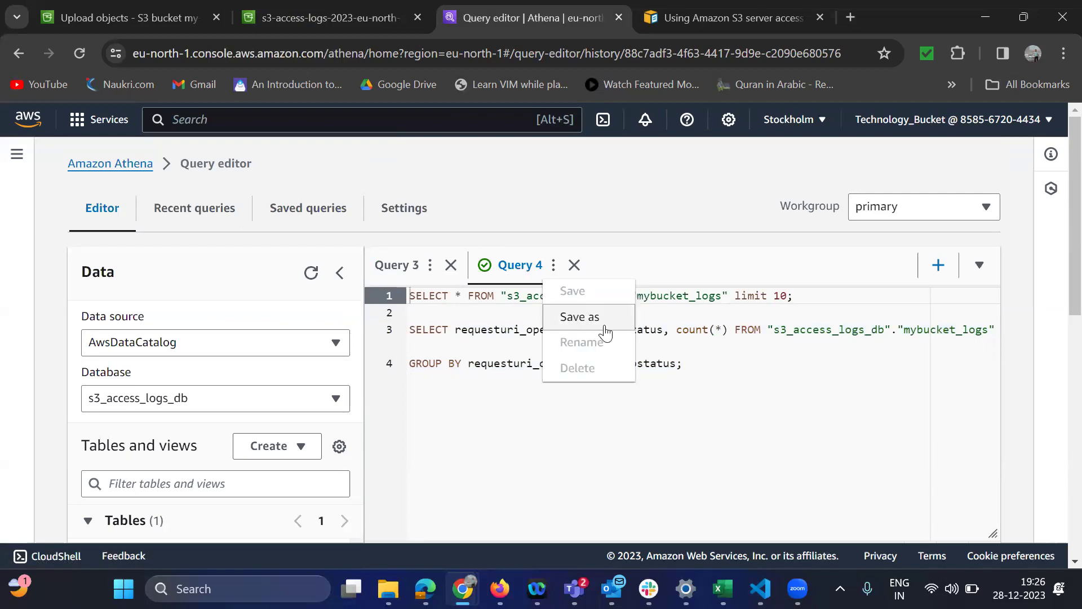
{"action": "left_click", "coordinate": [780, 381]}
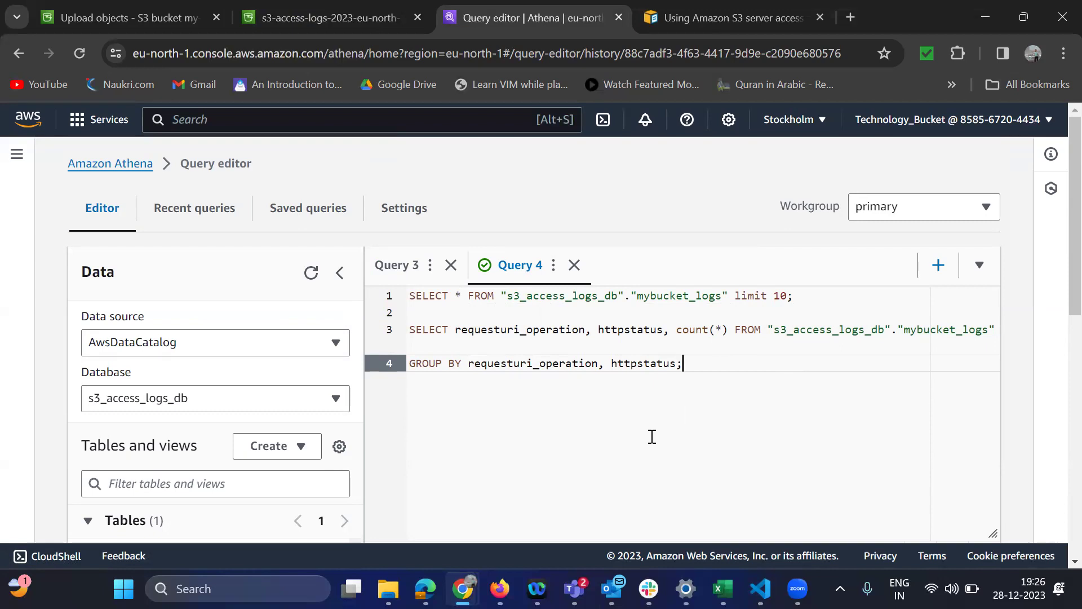
{"action": "scroll", "coordinate": [653, 437], "scroll_direction": "down", "scroll_amount": 2}
{"action": "scroll", "coordinate": [652, 437], "scroll_direction": "up", "scroll_amount": 2}
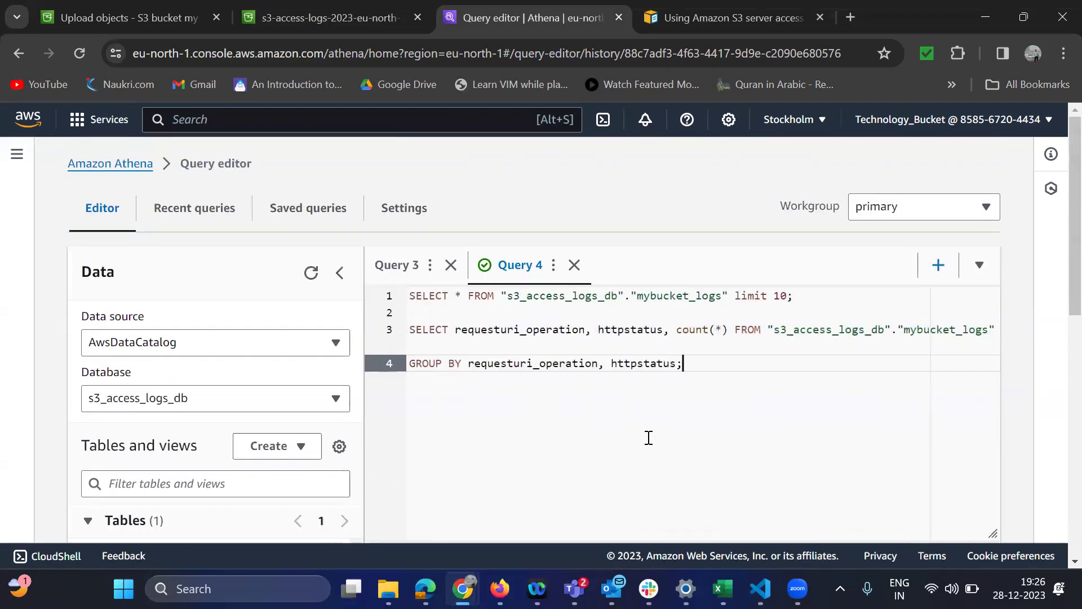